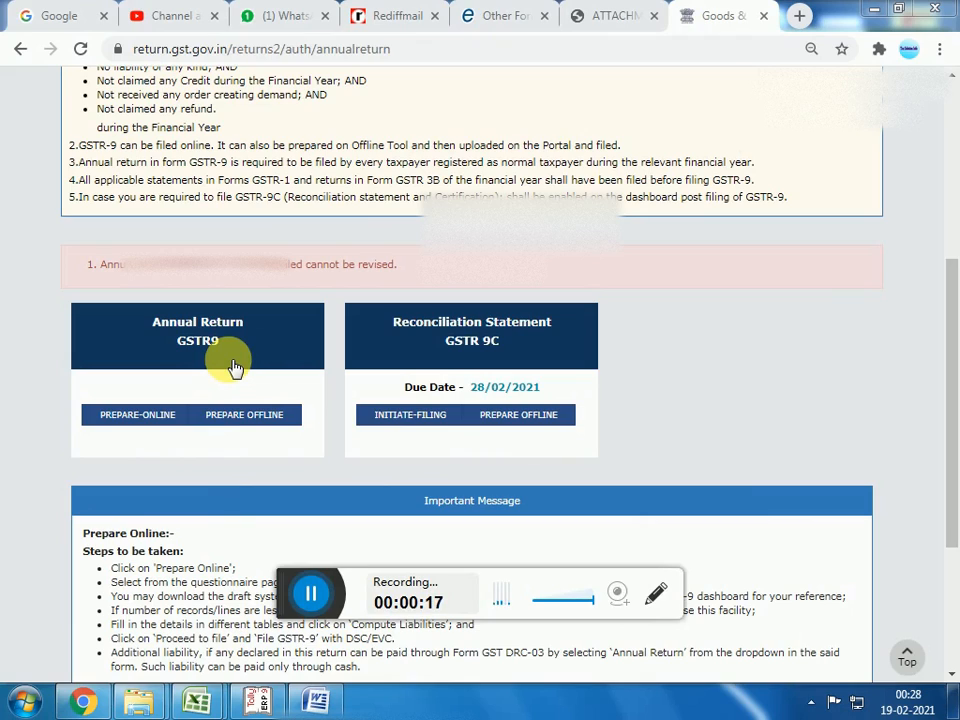
Start preparing the GSTR-9 annual return online, answering No to filing a Nil return, and continue to the GSTR-9 dashboard.
{"action": "left_click", "coordinate": [230, 365]}
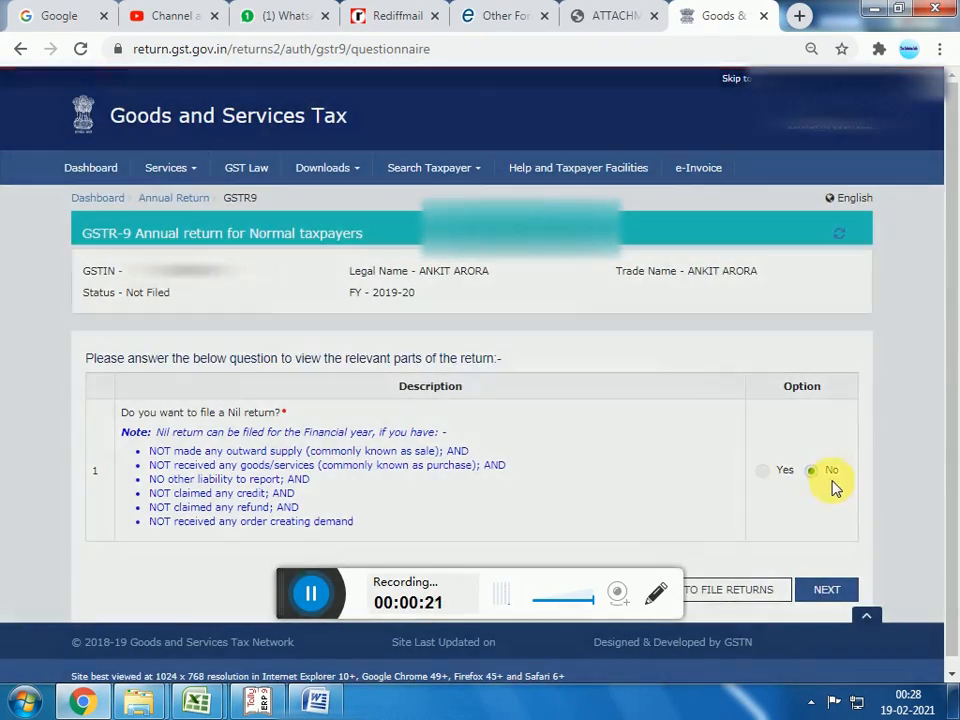
{"action": "scroll", "coordinate": [833, 490], "scroll_direction": "down", "scroll_amount": 1}
{"action": "left_click", "coordinate": [823, 582]}
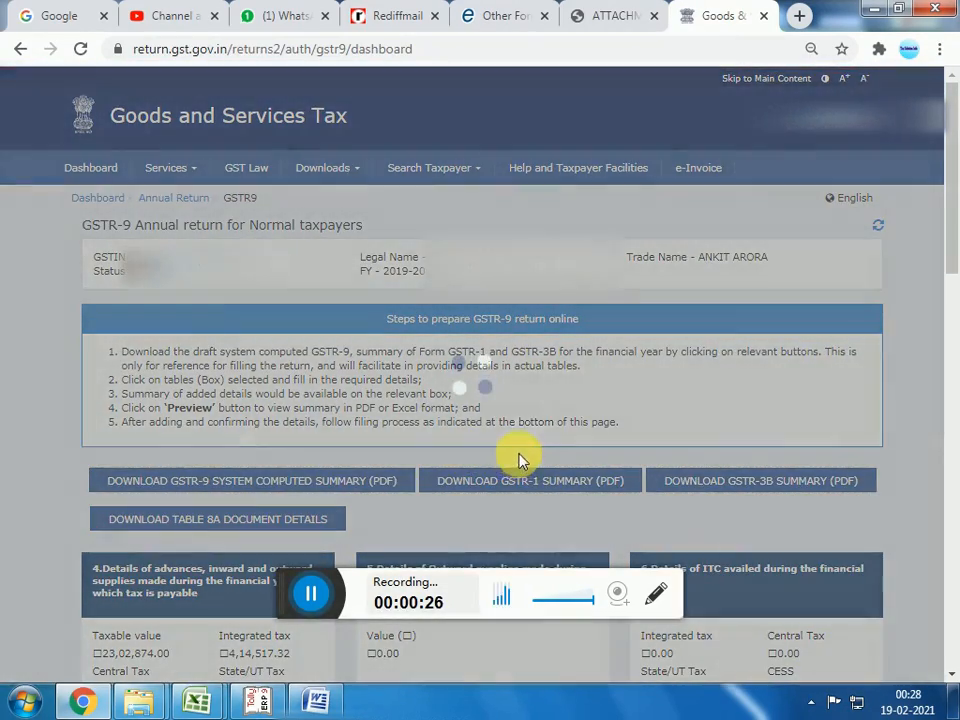
Enlarge the GSTR-9 dashboard and examine the taxable value and integrated tax in box 4 on taxable supplies.
{"action": "scroll", "coordinate": [467, 296], "scroll_direction": "down", "scroll_amount": 3}
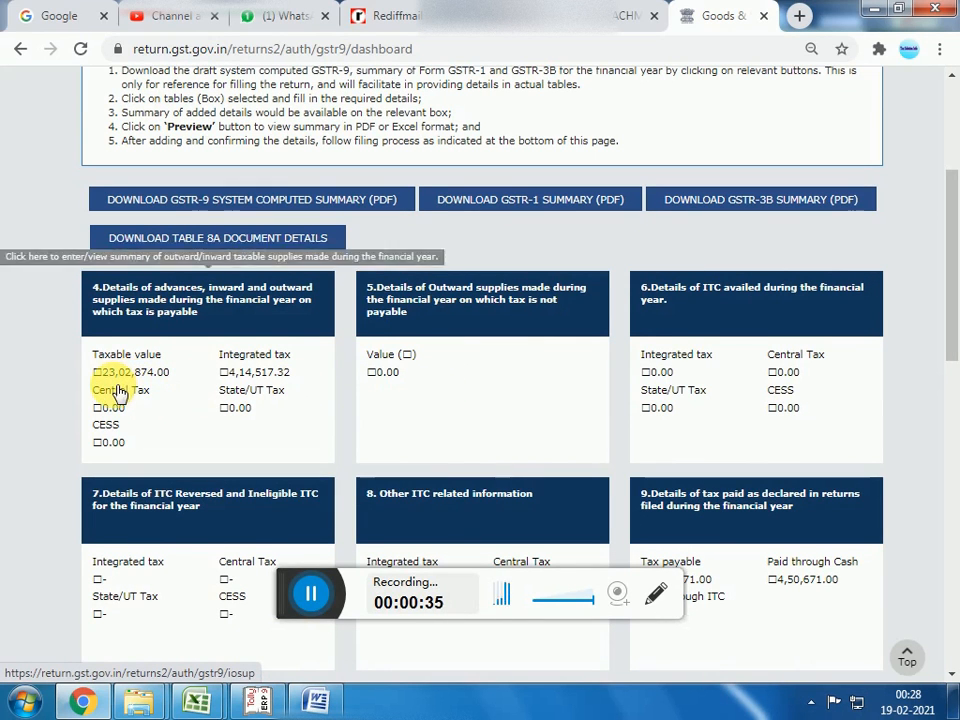
{"action": "key", "text": "ctrl+plus"}
{"action": "key", "text": "ctrl+plus"}
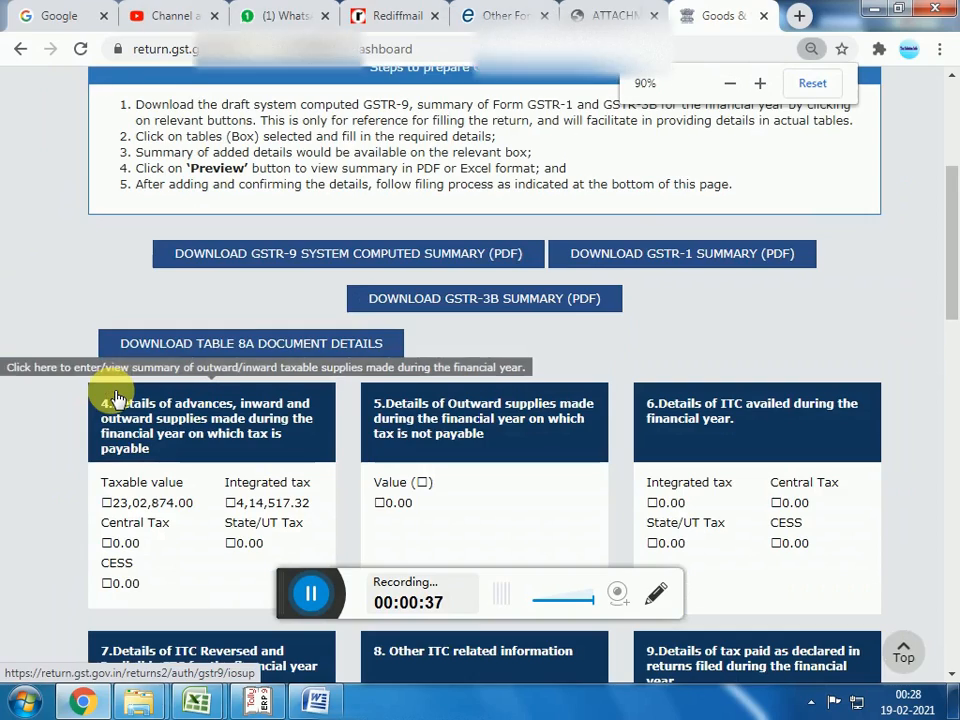
{"action": "scroll", "coordinate": [160, 440], "scroll_direction": "down", "scroll_amount": 2}
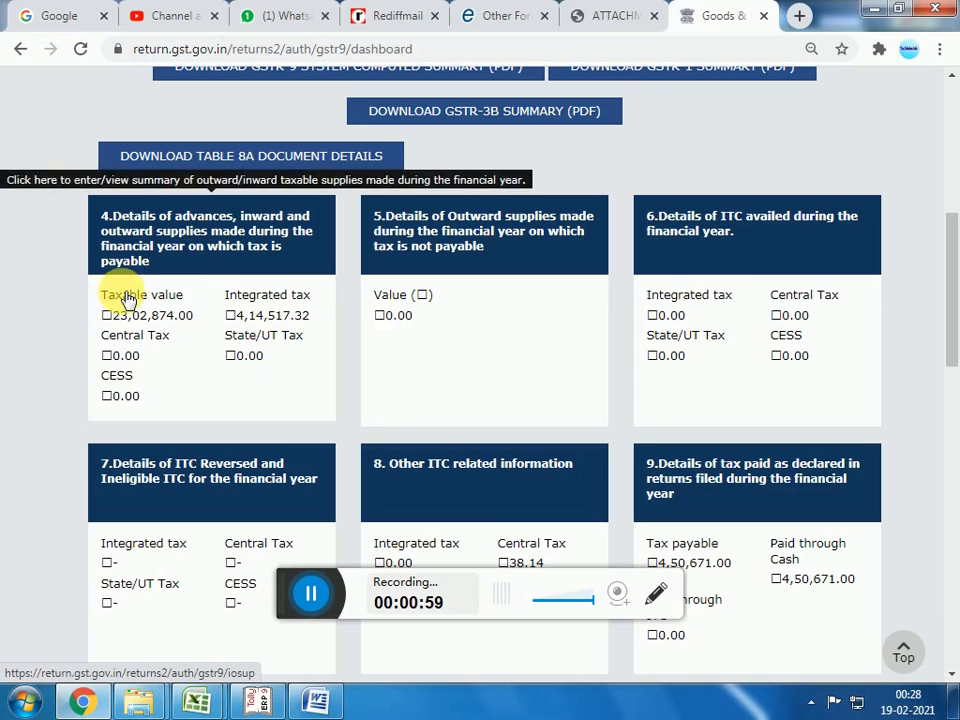
{"action": "key", "text": "ctrl+plus"}
{"action": "key", "text": "ctrl+plus"}
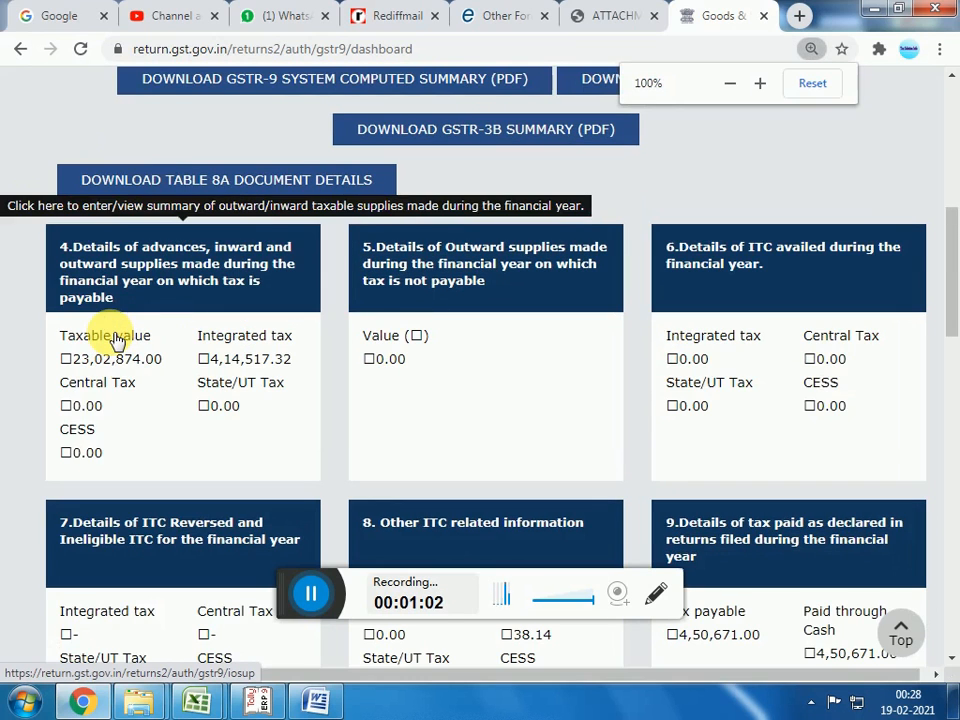
{"action": "scroll", "coordinate": [174, 428], "scroll_direction": "down", "scroll_amount": 1}
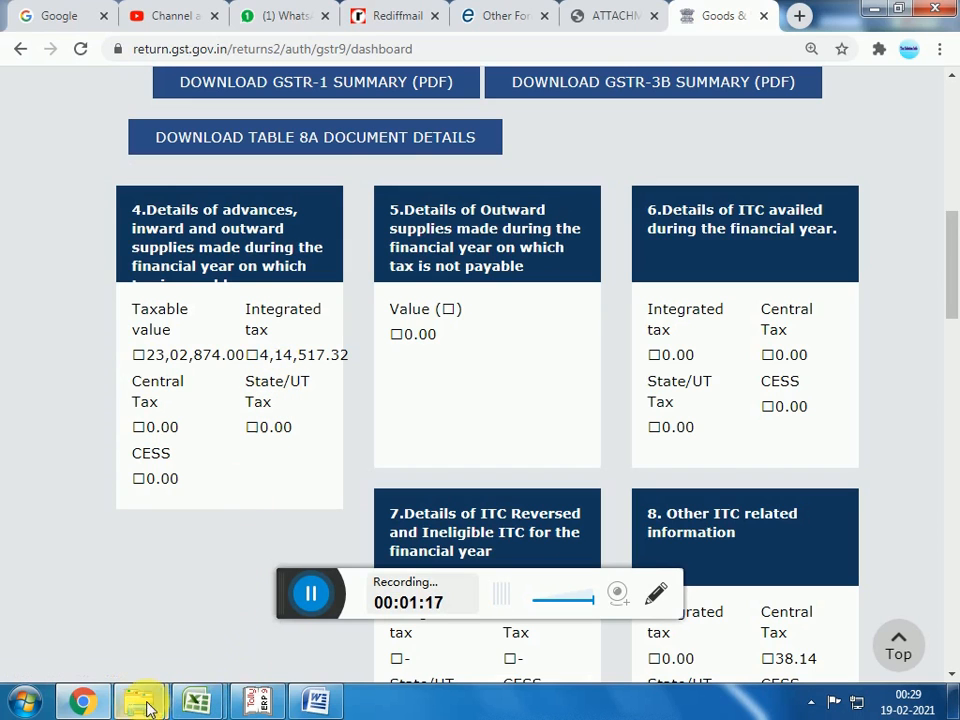
Check the fees received in the attached income statement PDF against Professional & Acting Fees in Tally's Profit & Loss account.
{"action": "left_click", "coordinate": [598, 18]}
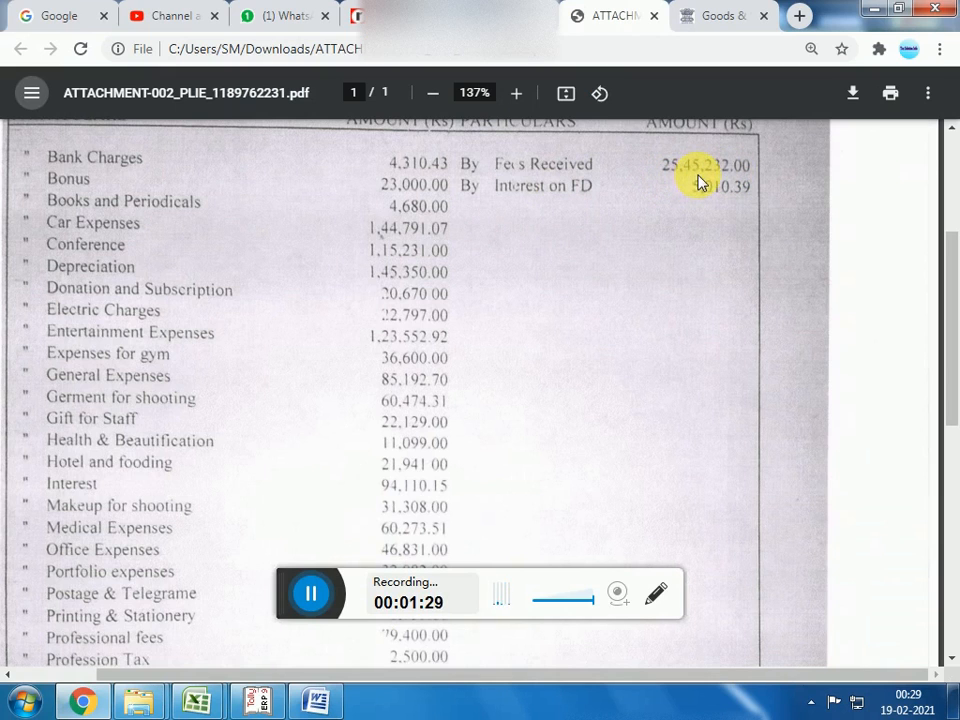
{"action": "left_click", "coordinate": [257, 700]}
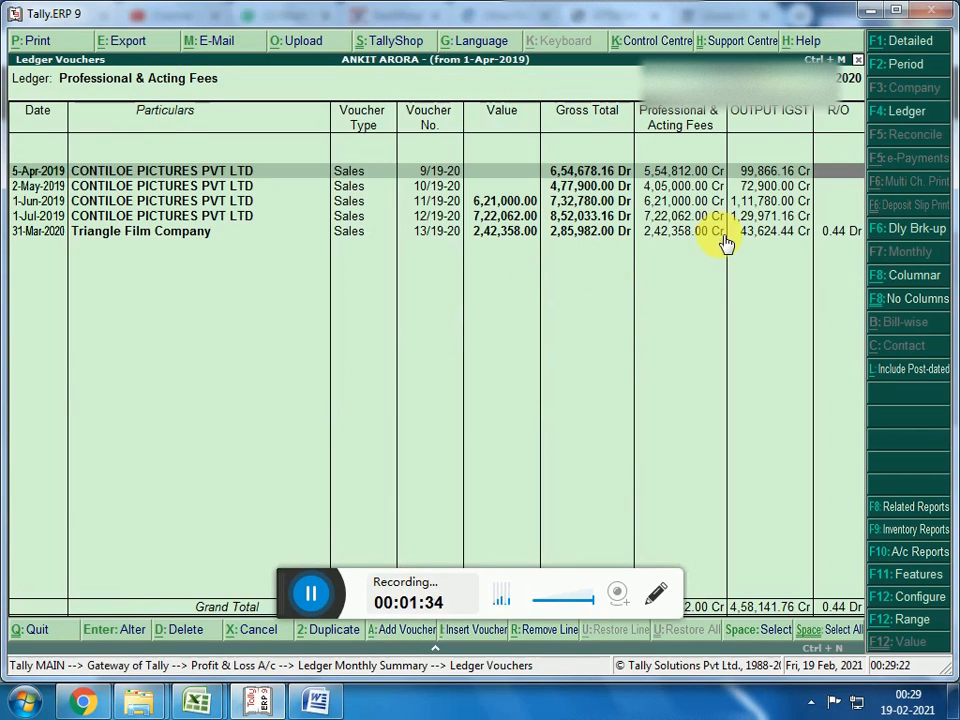
{"action": "key", "text": "Escape"}
{"action": "key", "text": "Escape"}
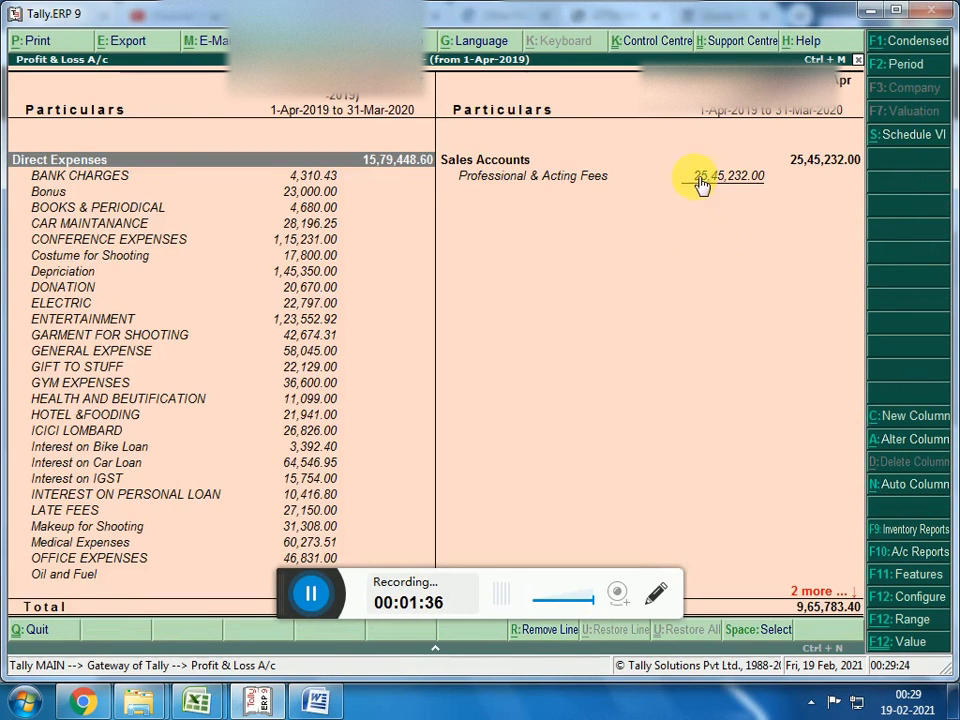
{"action": "left_click", "coordinate": [710, 182]}
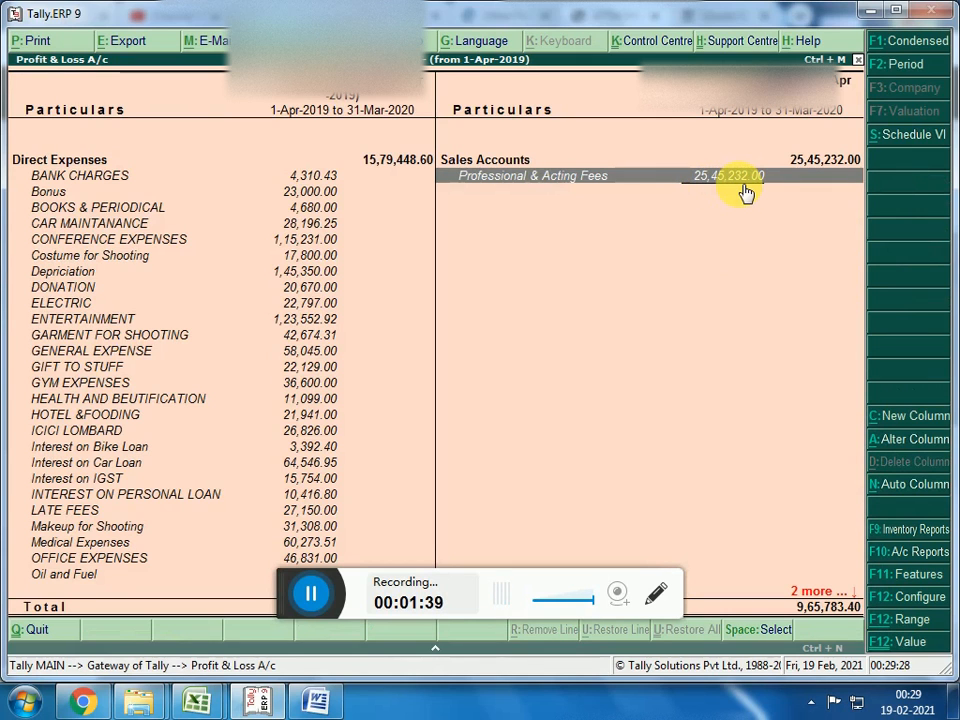
Compare the portal's box 4 taxable value with the books, and open the Professional & Acting Fees monthly summary in Tally.
{"action": "left_click", "coordinate": [83, 700]}
{"action": "left_click", "coordinate": [686, 16]}
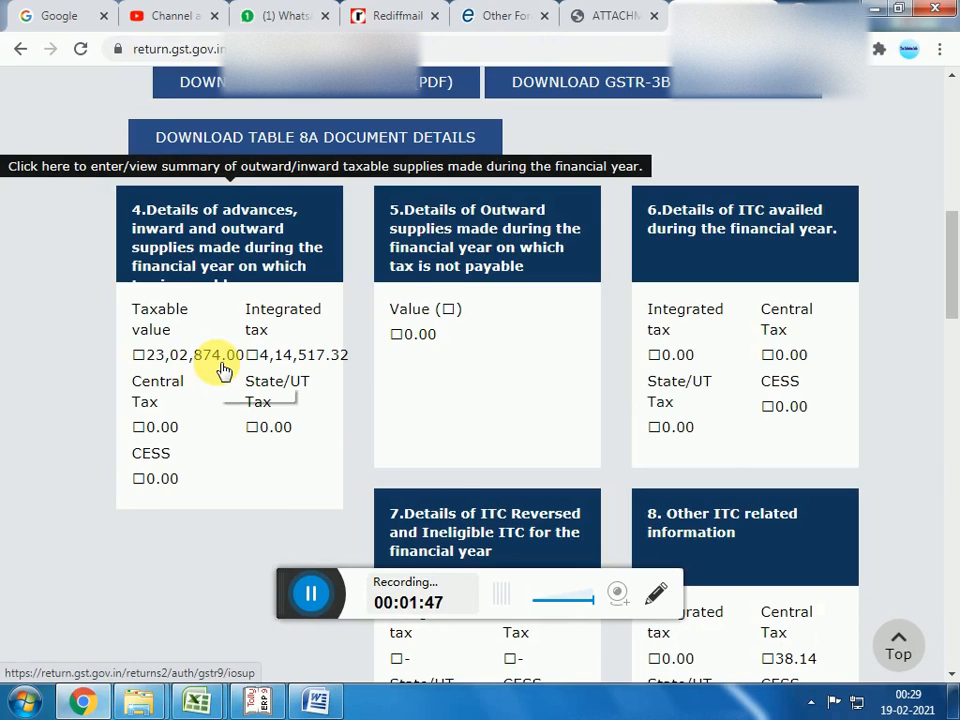
{"action": "key", "text": "alt+Tab"}
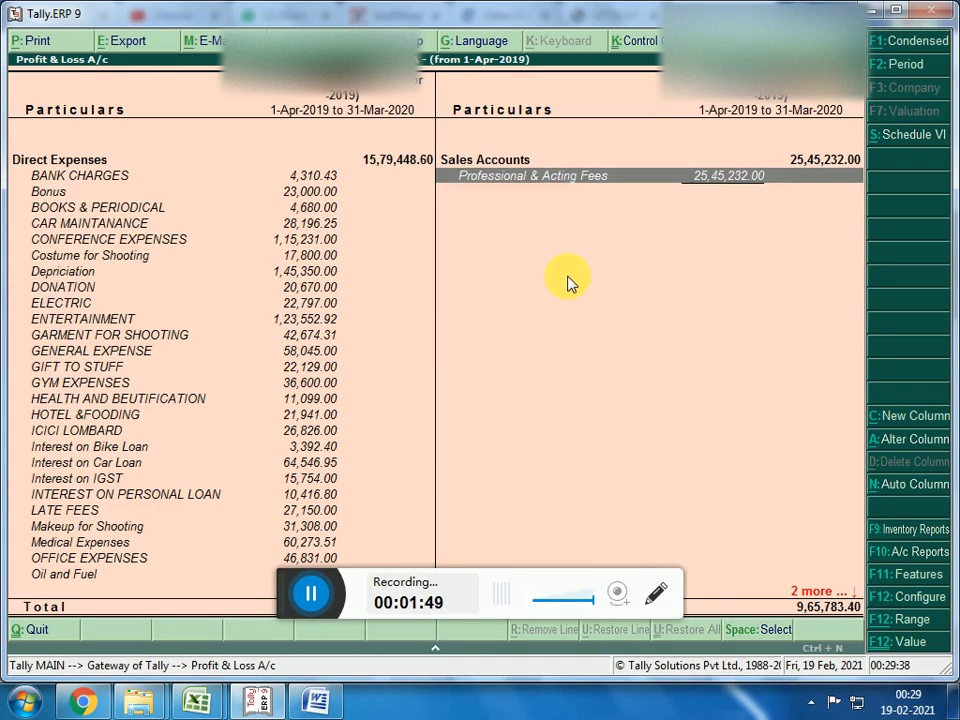
{"action": "key", "text": "Return"}
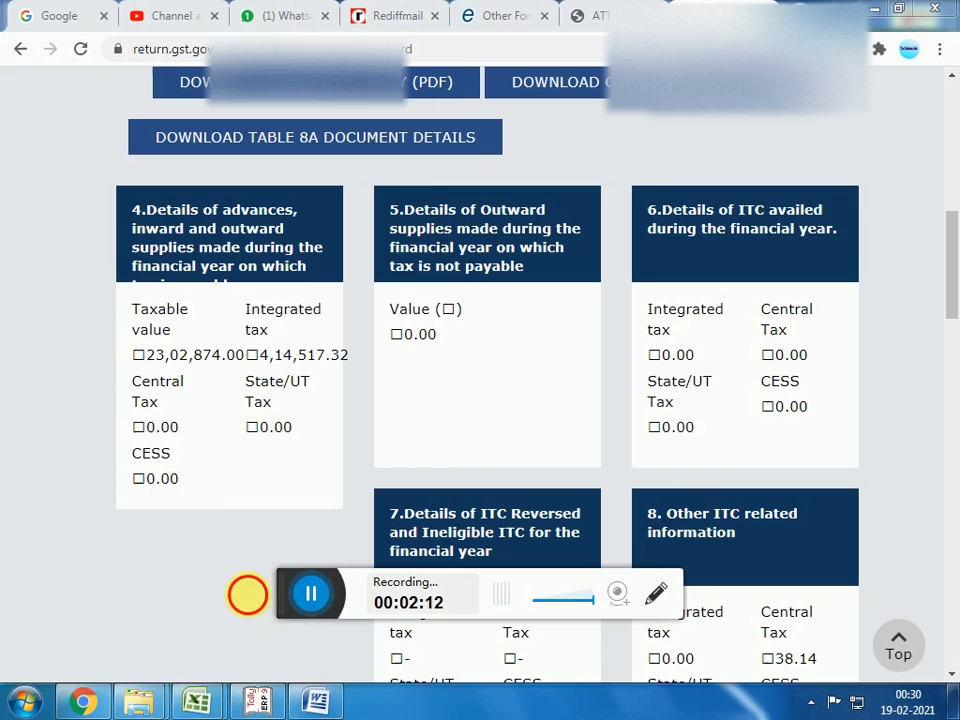
Open table 4 of GSTR-9 in the browser and locate the row for supplies made to registered persons (B2B).
{"action": "left_click", "coordinate": [207, 397]}
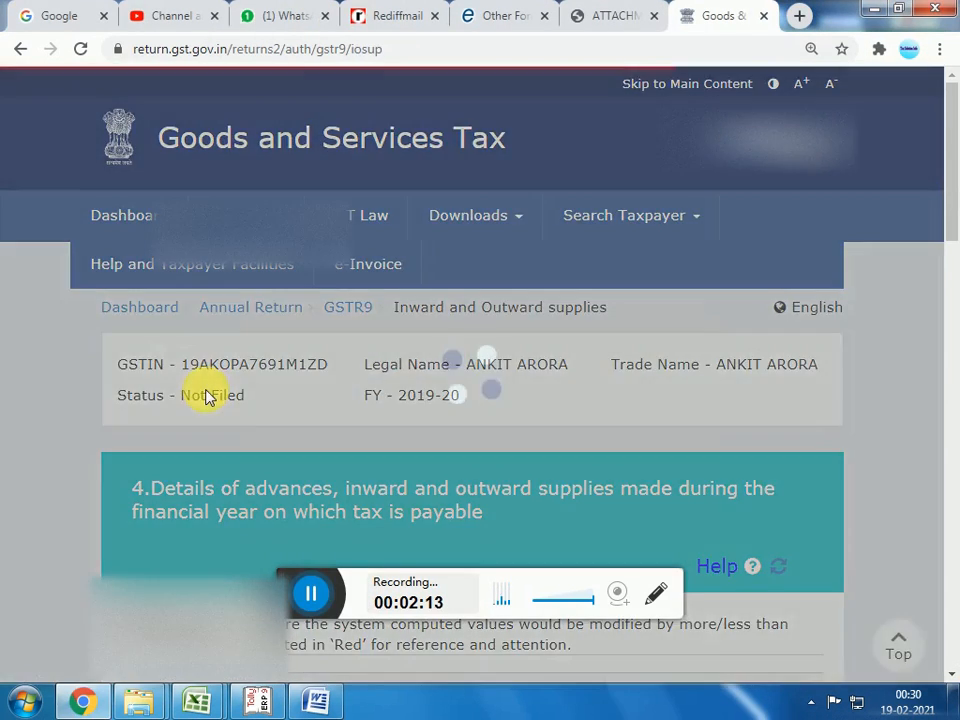
{"action": "scroll", "coordinate": [304, 435], "scroll_direction": "down", "scroll_amount": 5}
{"action": "scroll", "coordinate": [307, 433], "scroll_direction": "down", "scroll_amount": 1}
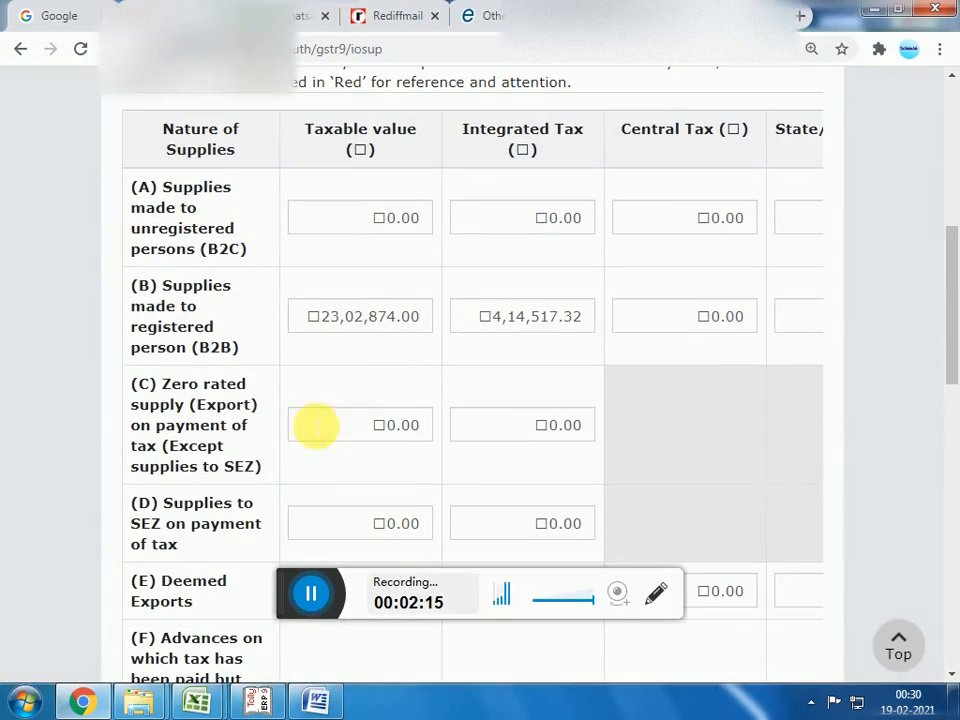
{"action": "scroll", "coordinate": [385, 342], "scroll_direction": "up", "scroll_amount": 1}
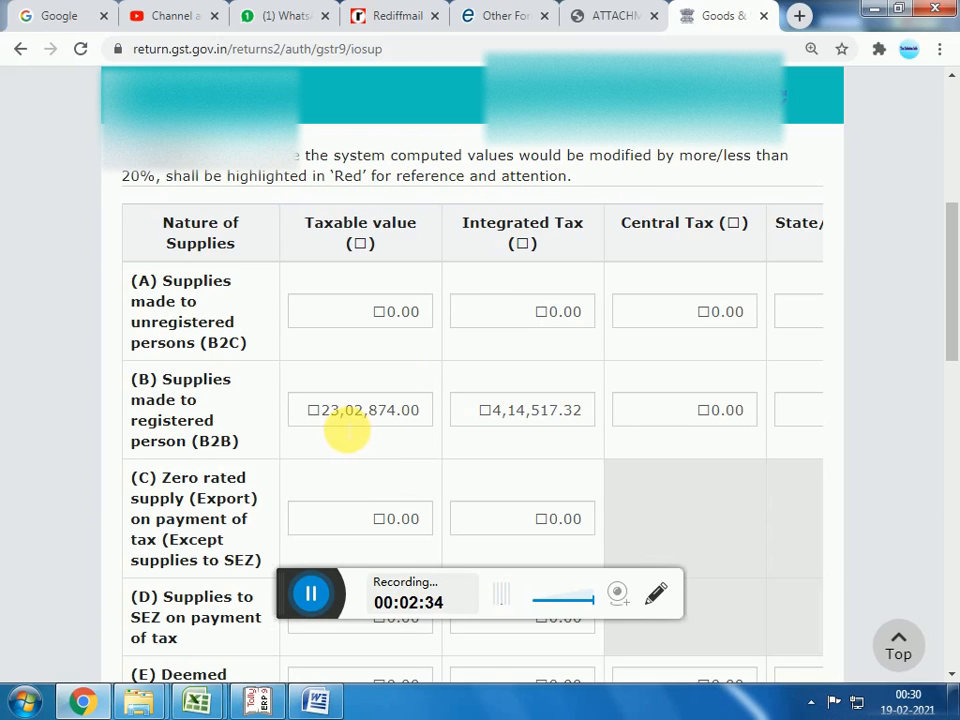
Consult the Tally ledger's grand total and set the B2B taxable value in table 4 to 25,45,232.00.
{"action": "mouse_move", "coordinate": [349, 429]}
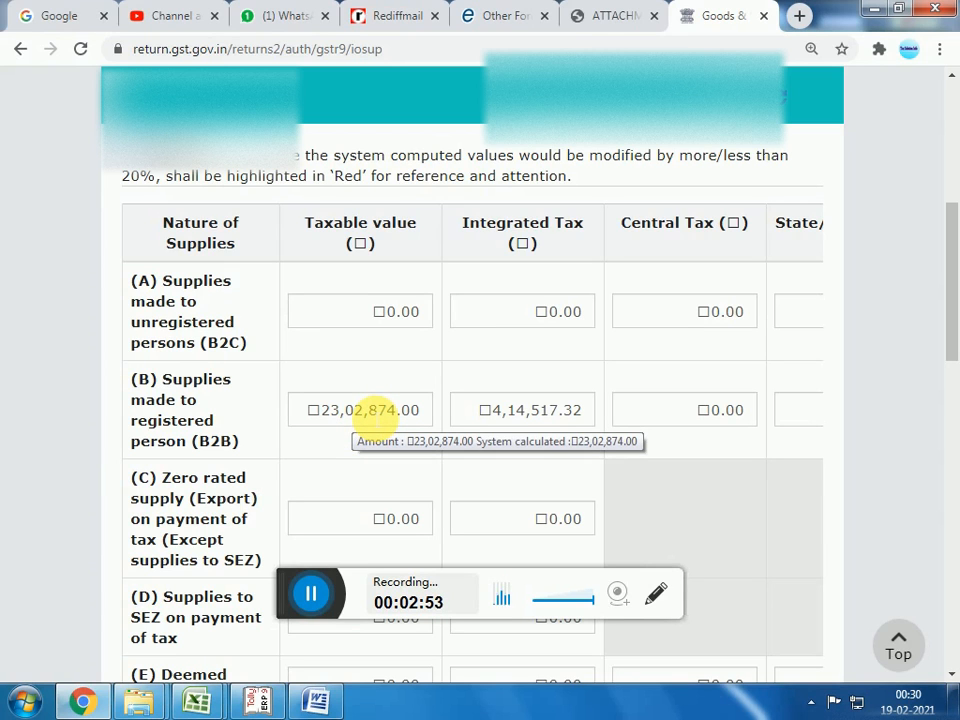
{"action": "key", "text": "alt+Tab"}
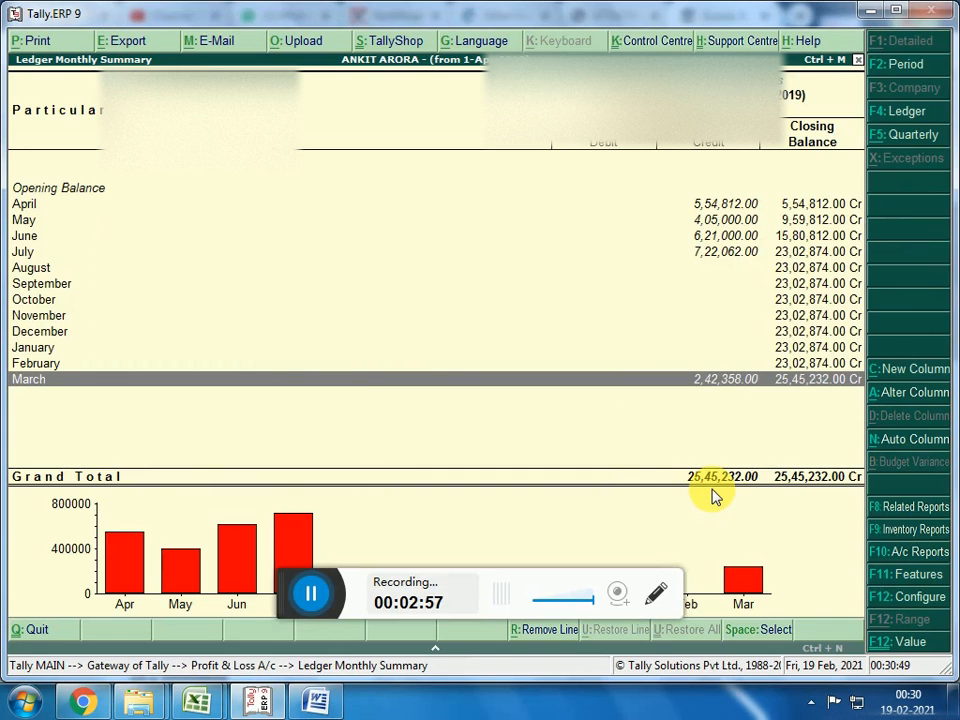
{"action": "left_click", "coordinate": [314, 592]}
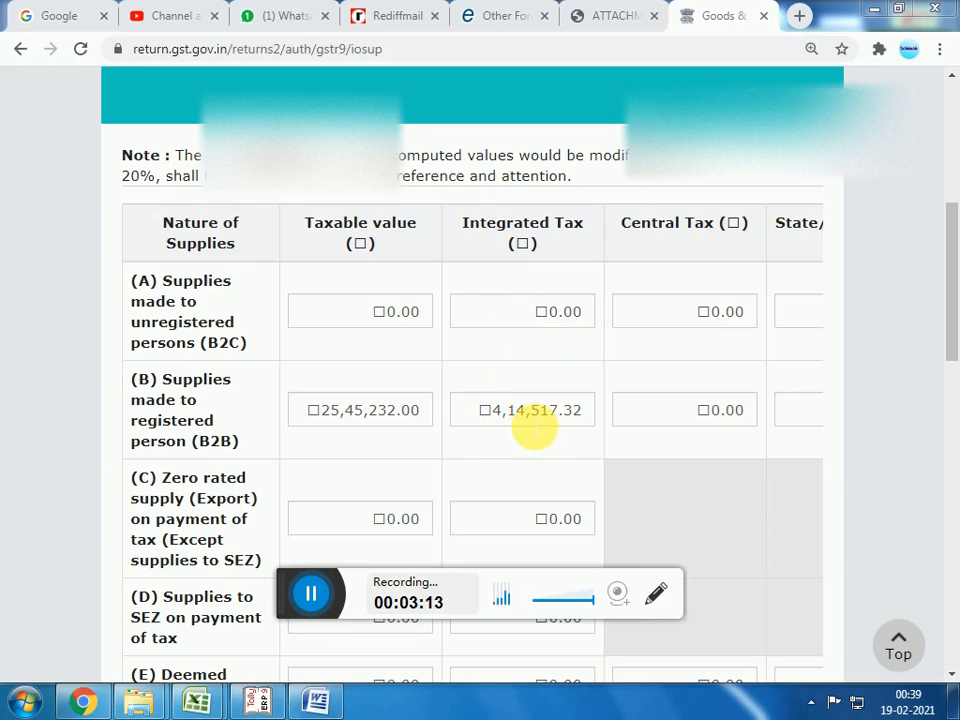
Consult the OUTPUT IGST total in Tally's ledger vouchers and set the B2B integrated tax in table 4 to 4,58,142.00.
{"action": "key", "text": "alt+Tab"}
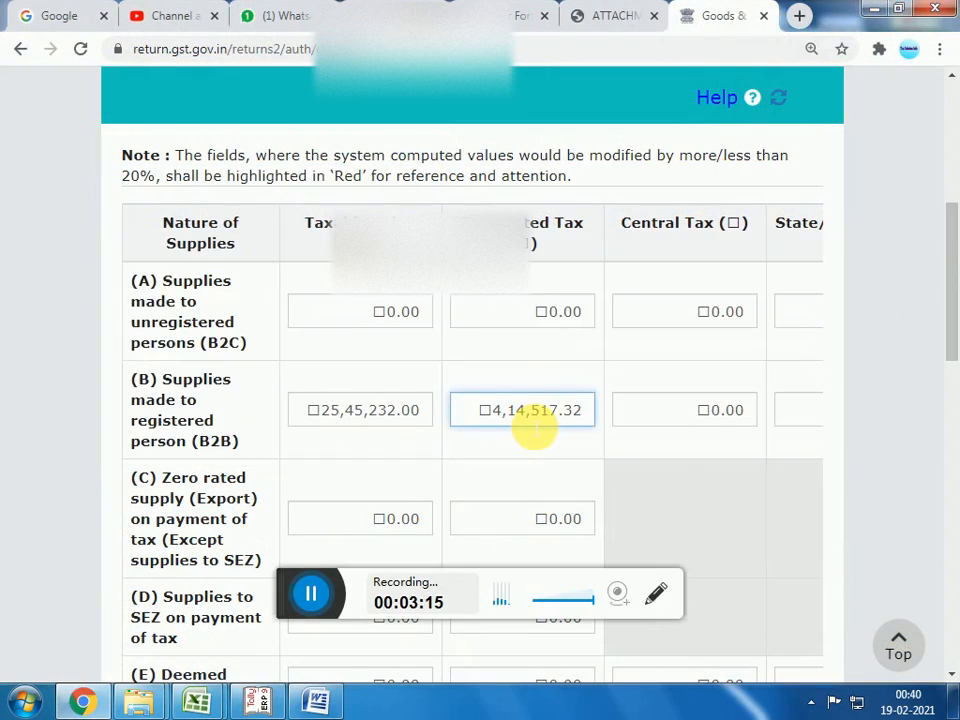
{"action": "key", "text": "alt+Tab"}
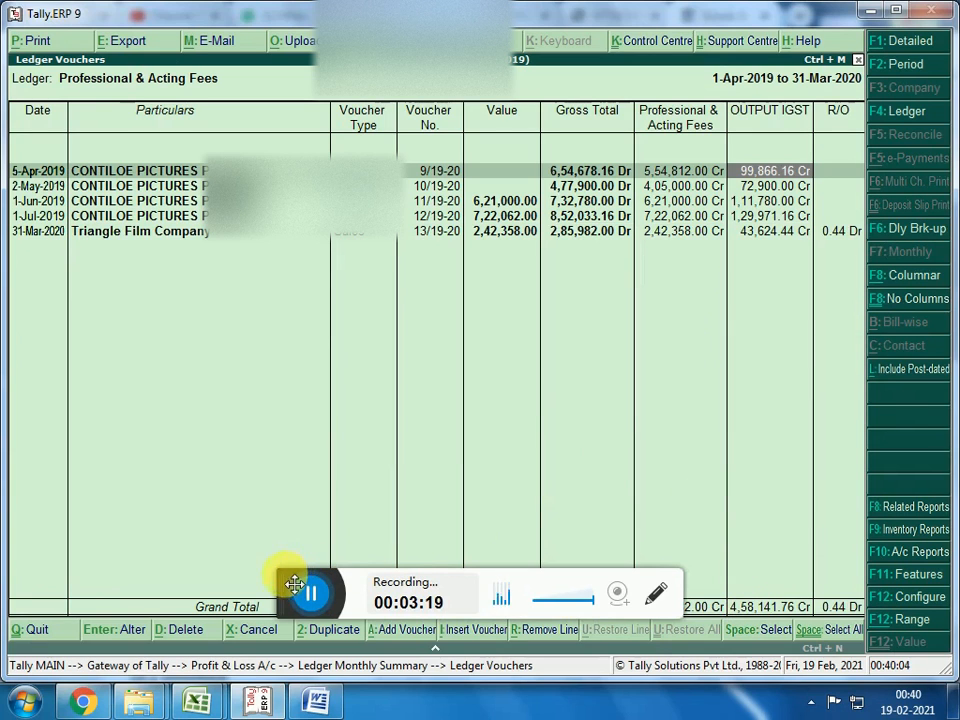
{"action": "left_click_drag", "start_coordinate": [295, 585], "coordinate": [240, 627]}
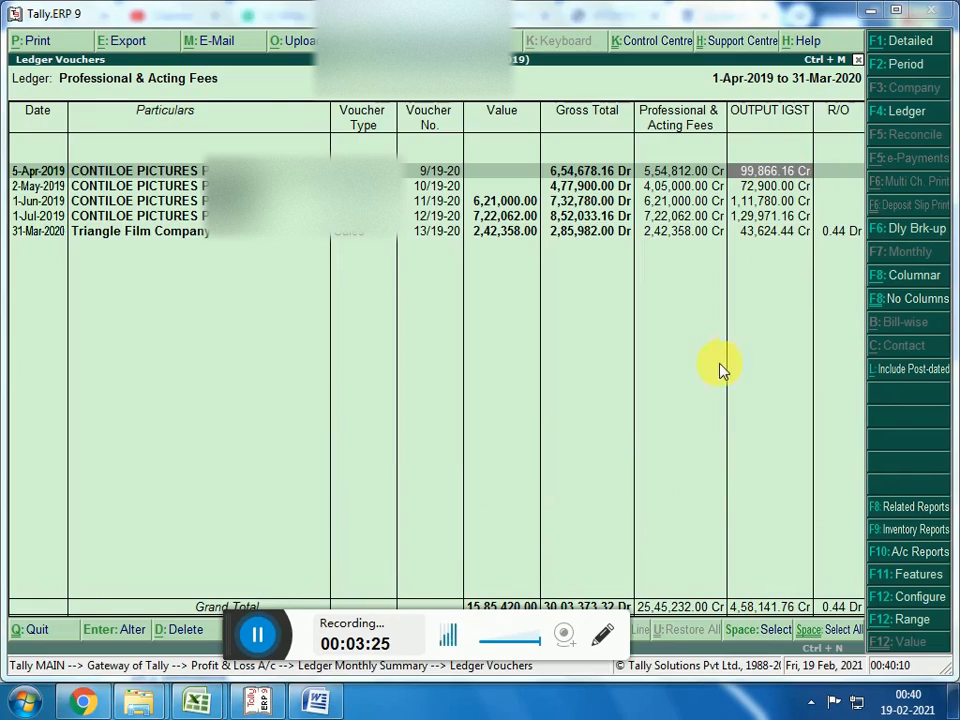
{"action": "key", "text": "alt+Tab"}
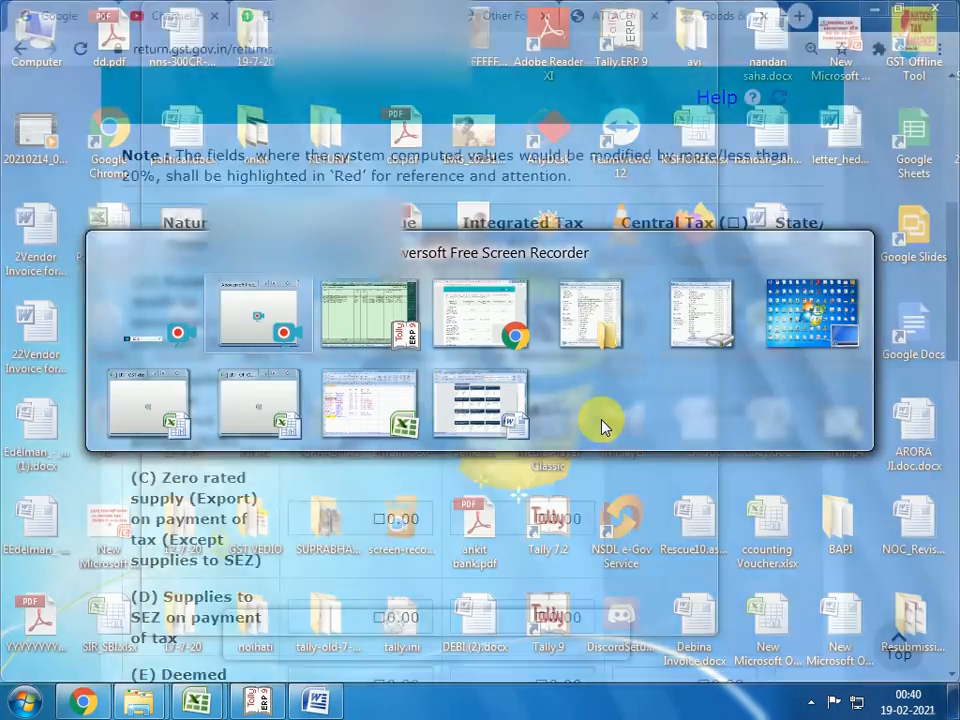
{"action": "key", "text": "alt+Tab"}
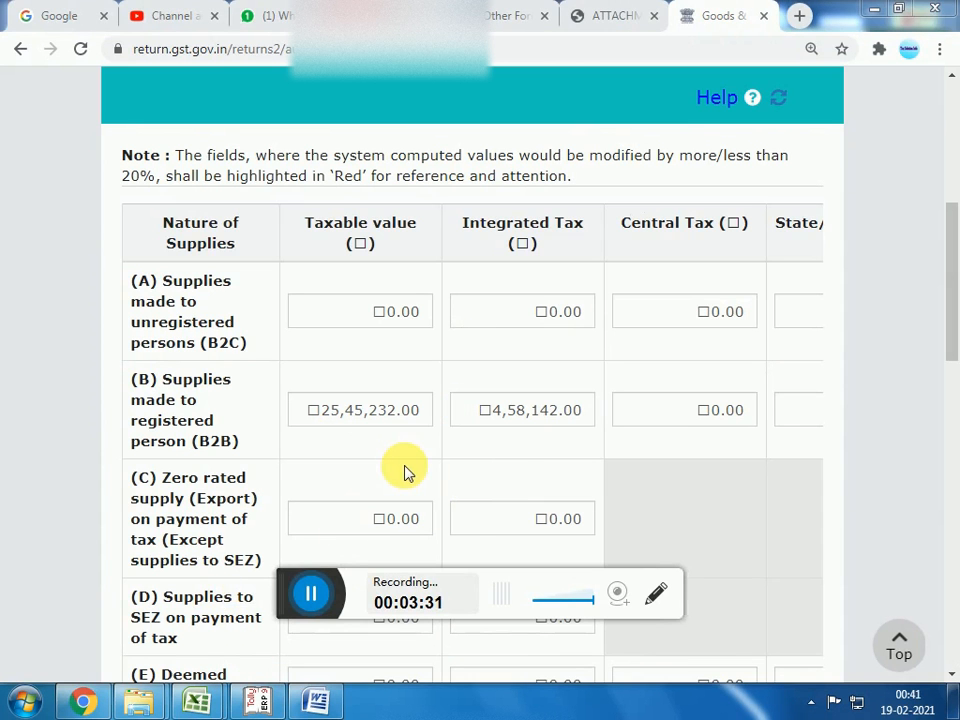
Check the sub total rows (H) and (M) and the final supplies and advances row (N) of table 4.
{"action": "scroll", "coordinate": [574, 467], "scroll_direction": "down", "scroll_amount": 3}
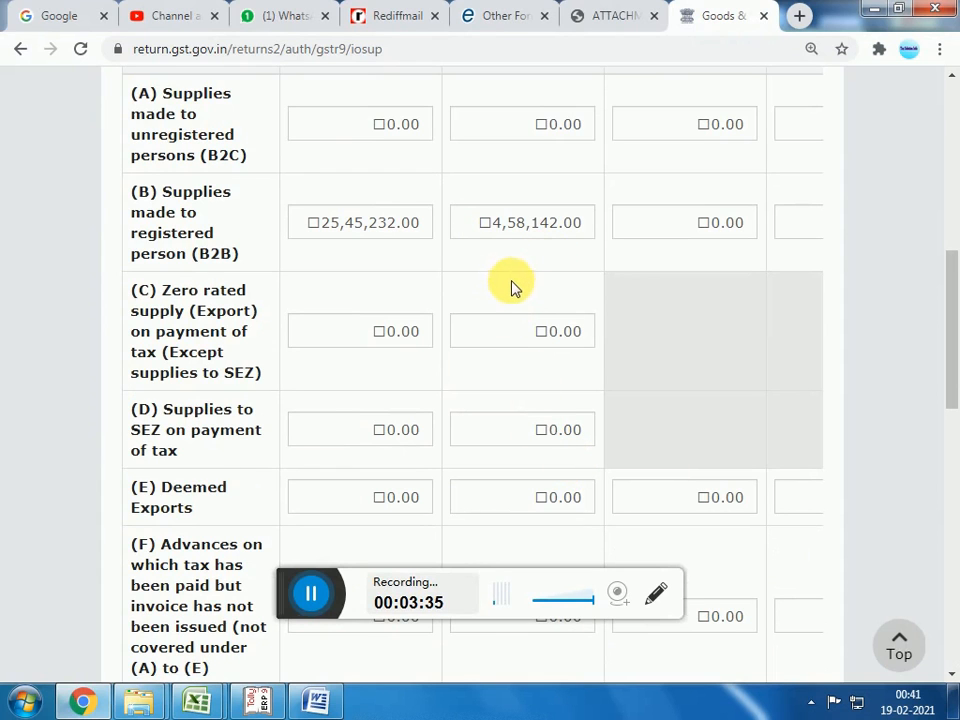
{"action": "scroll", "coordinate": [512, 287], "scroll_direction": "down", "scroll_amount": 5}
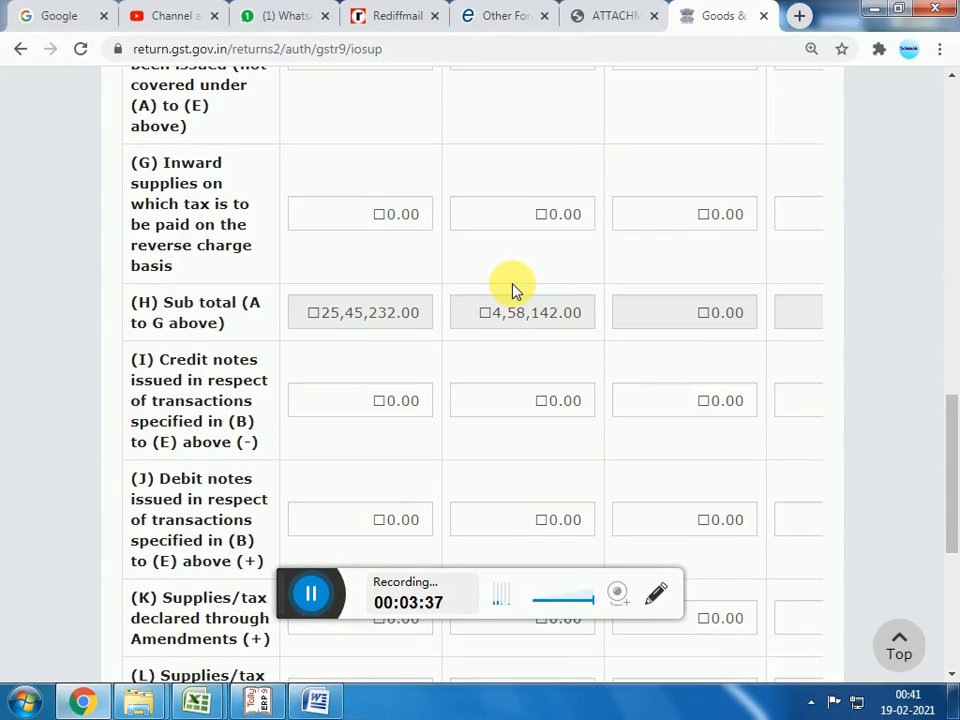
{"action": "scroll", "coordinate": [512, 290], "scroll_direction": "down", "scroll_amount": 5}
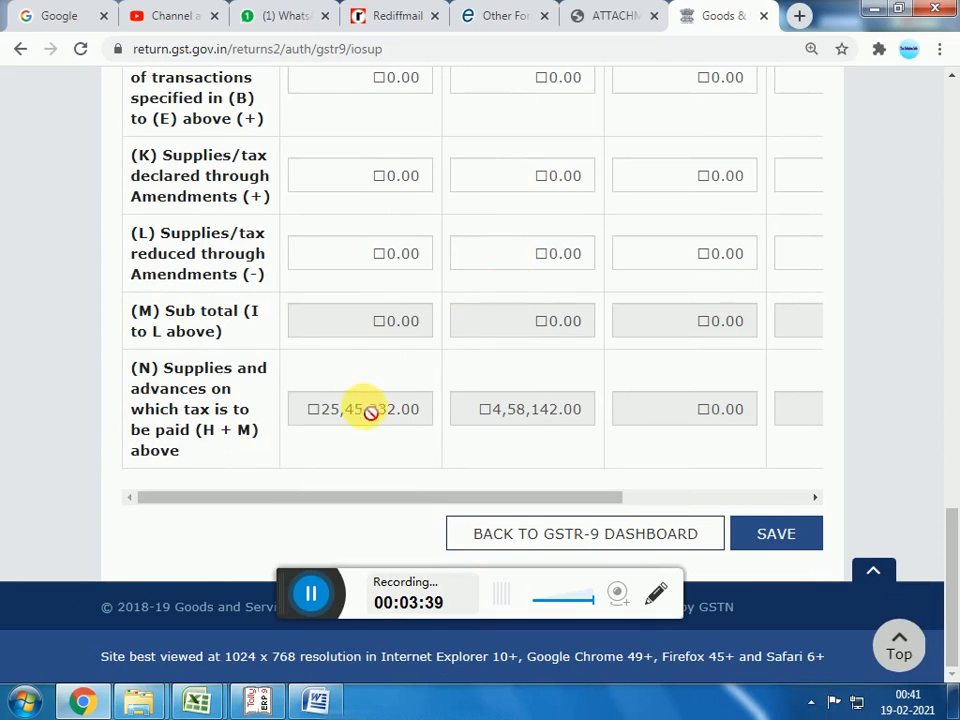
{"action": "scroll", "coordinate": [439, 375], "scroll_direction": "up", "scroll_amount": 3}
{"action": "scroll", "coordinate": [439, 375], "scroll_direction": "down", "scroll_amount": 3}
{"action": "scroll", "coordinate": [439, 375], "scroll_direction": "up", "scroll_amount": 8}
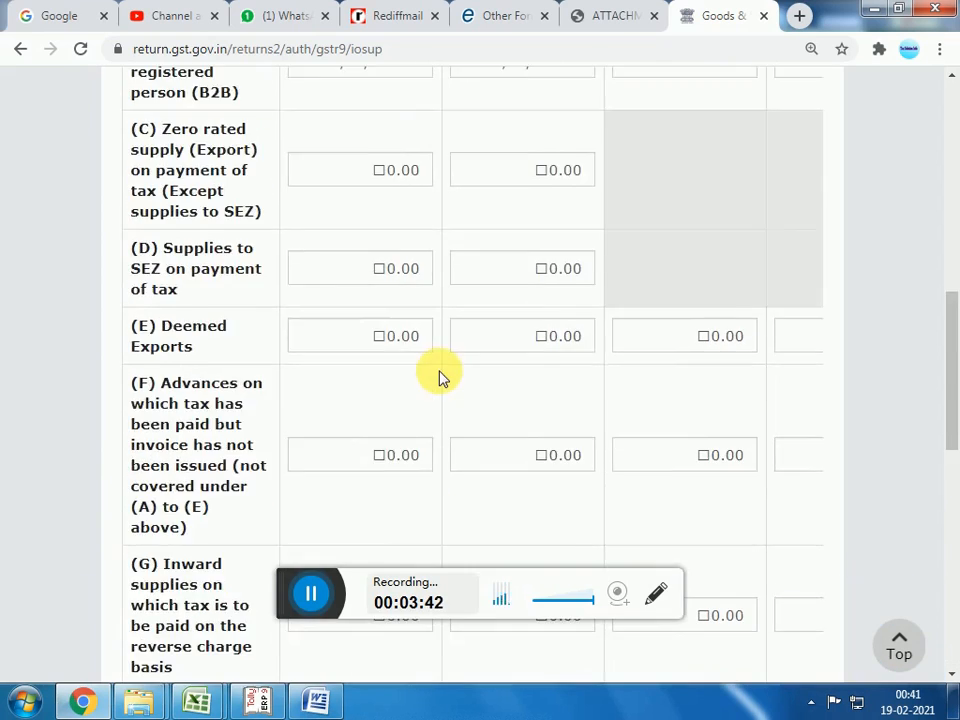
{"action": "scroll", "coordinate": [439, 375], "scroll_direction": "up", "scroll_amount": 4}
Review the table 4 rows for exports, SEZ supplies, advances, reverse charge, credit and debit notes, and amendments.
{"action": "scroll", "coordinate": [439, 375], "scroll_direction": "down", "scroll_amount": 1}
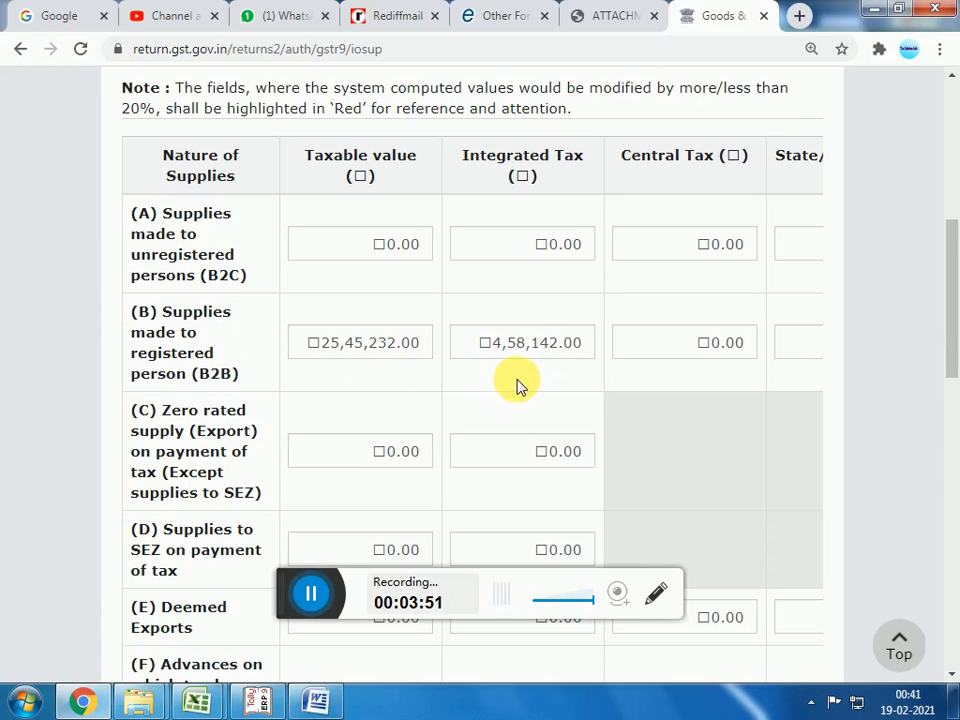
{"action": "scroll", "coordinate": [354, 504], "scroll_direction": "down", "scroll_amount": 1}
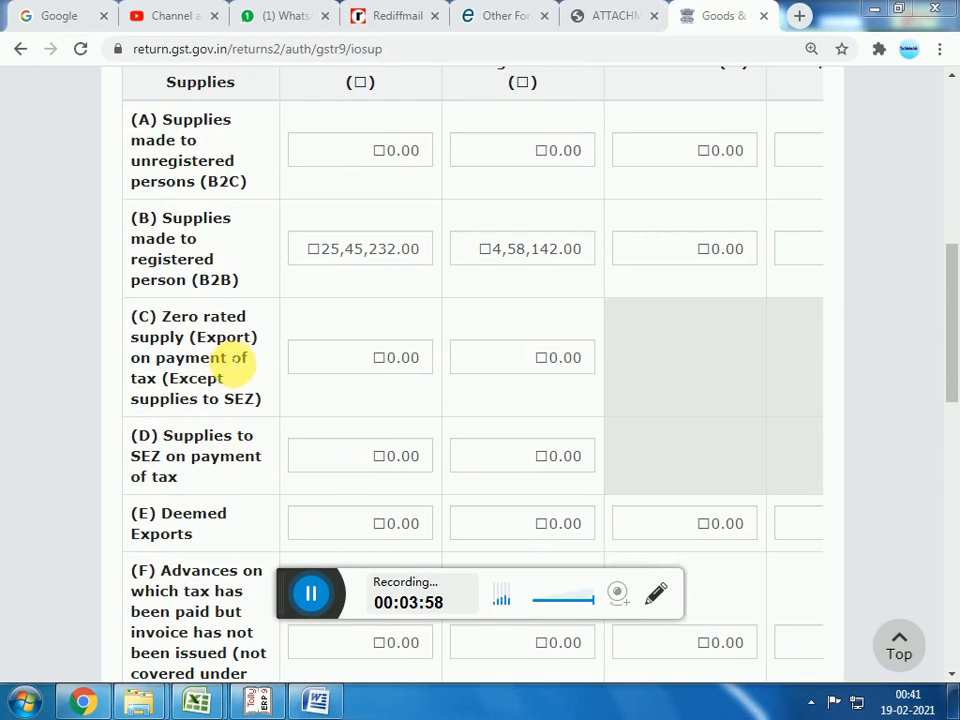
{"action": "scroll", "coordinate": [300, 395], "scroll_direction": "down", "scroll_amount": 2}
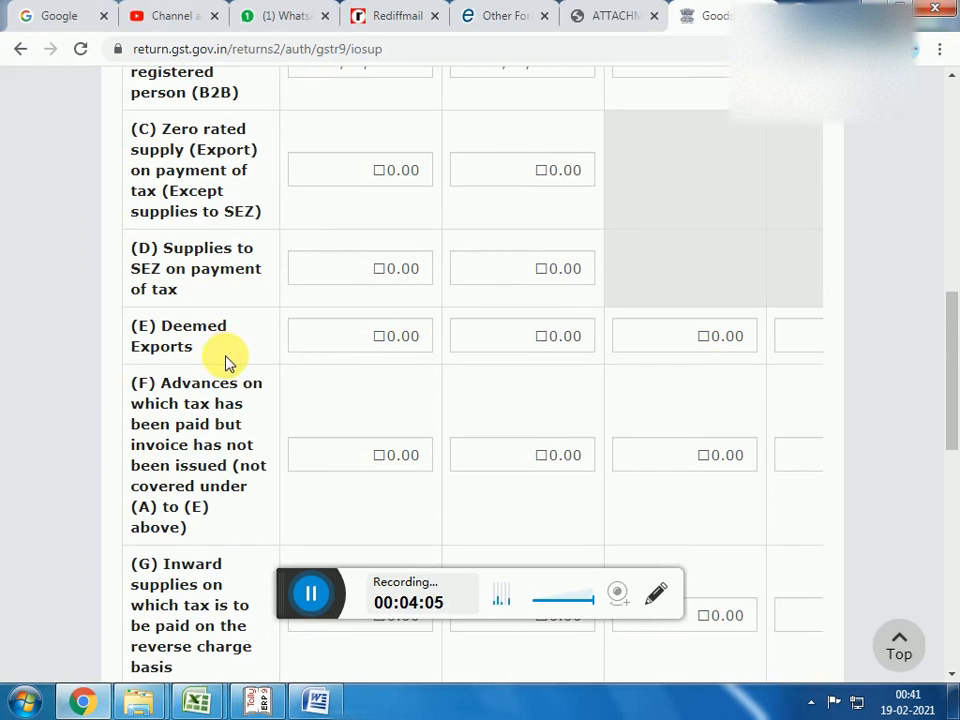
{"action": "scroll", "coordinate": [226, 362], "scroll_direction": "down", "scroll_amount": 1}
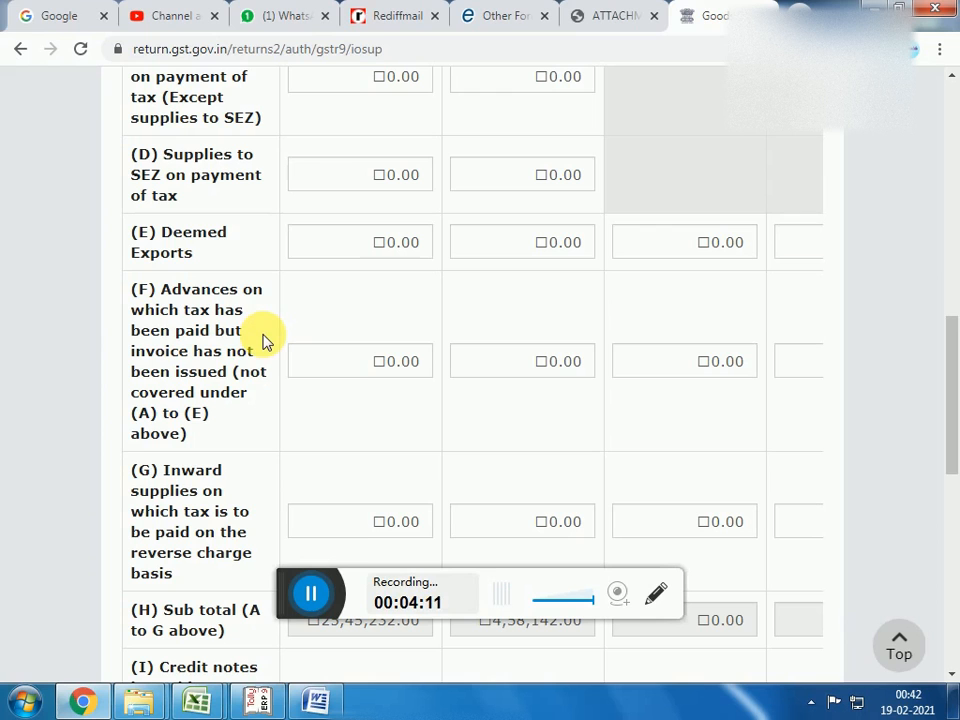
{"action": "scroll", "coordinate": [203, 307], "scroll_direction": "down", "scroll_amount": 2}
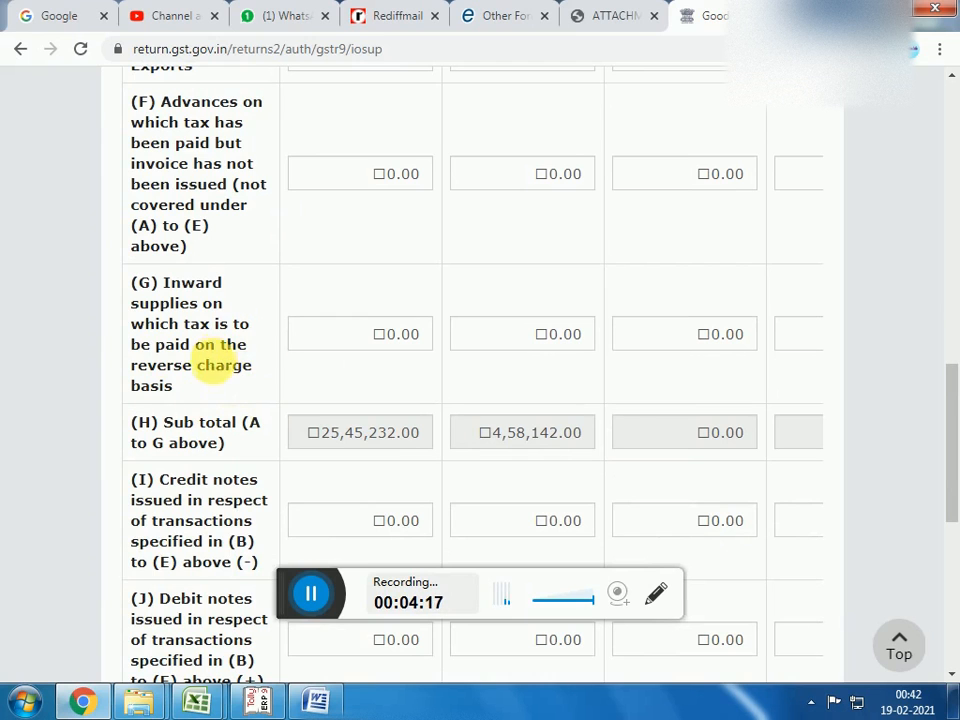
{"action": "scroll", "coordinate": [318, 377], "scroll_direction": "down", "scroll_amount": 3}
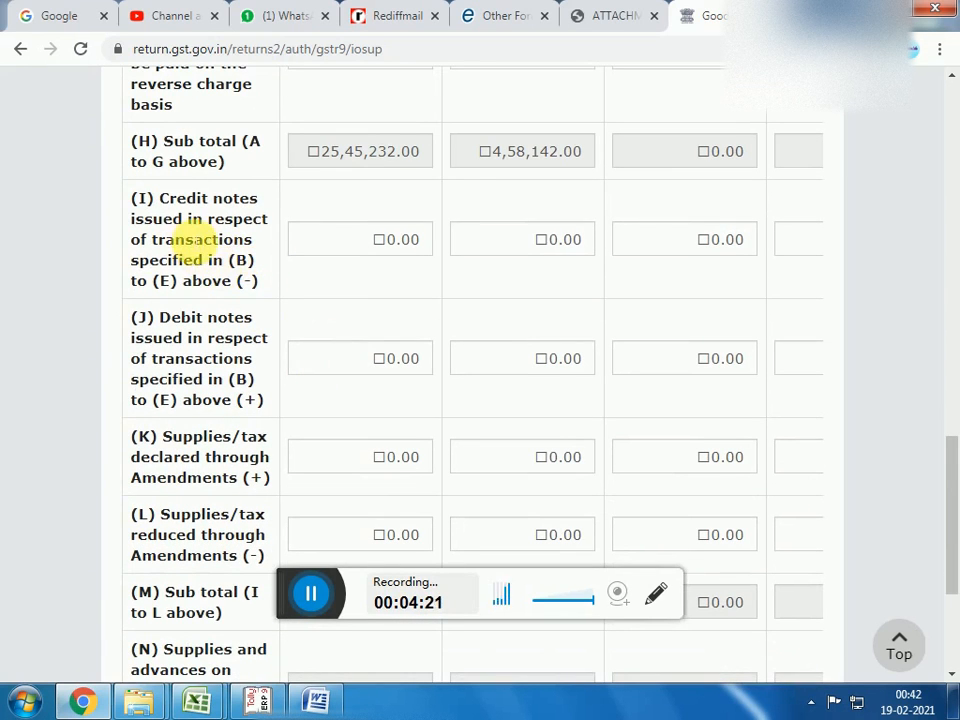
Review the credit note, debit note, amendment and total rows (I) to (N) of table 4.
{"action": "scroll", "coordinate": [190, 352], "scroll_direction": "down", "scroll_amount": 1}
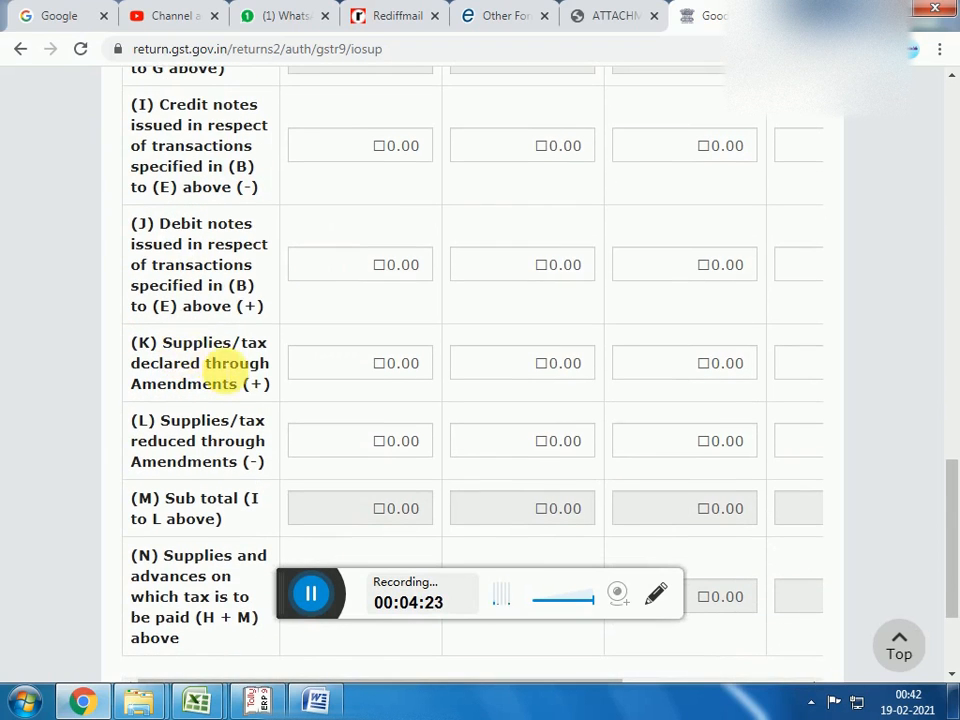
{"action": "scroll", "coordinate": [205, 383], "scroll_direction": "down", "scroll_amount": 1}
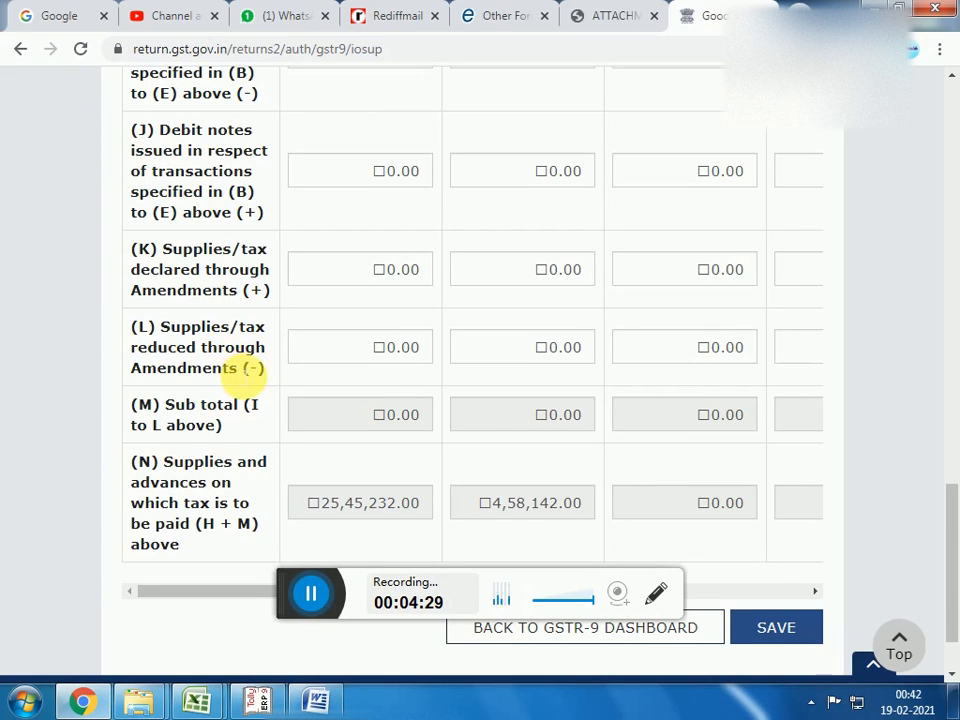
{"action": "scroll", "coordinate": [253, 368], "scroll_direction": "down", "scroll_amount": 1}
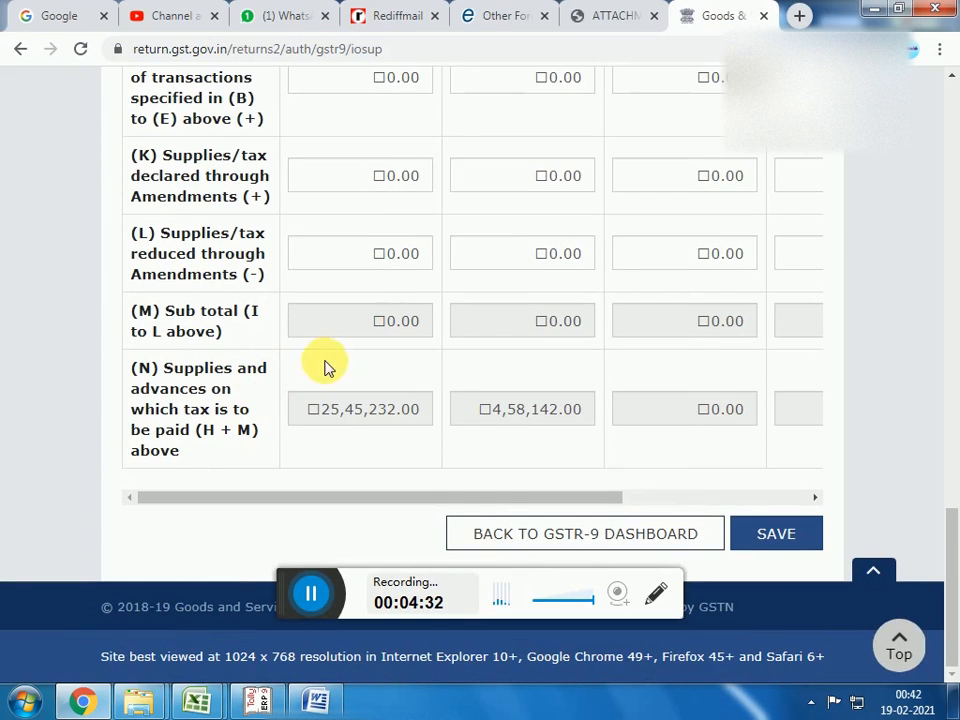
{"action": "scroll", "coordinate": [396, 314], "scroll_direction": "up", "scroll_amount": 2}
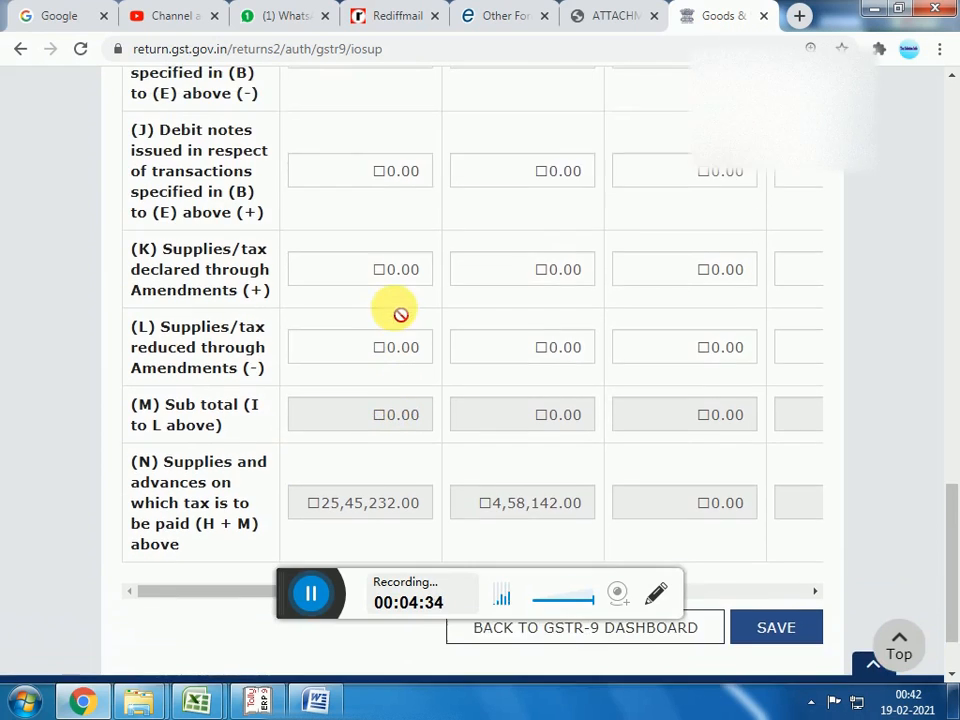
{"action": "scroll", "coordinate": [396, 314], "scroll_direction": "down", "scroll_amount": 1}
{"action": "scroll", "coordinate": [396, 314], "scroll_direction": "up", "scroll_amount": 3}
{"action": "scroll", "coordinate": [394, 312], "scroll_direction": "down", "scroll_amount": 4}
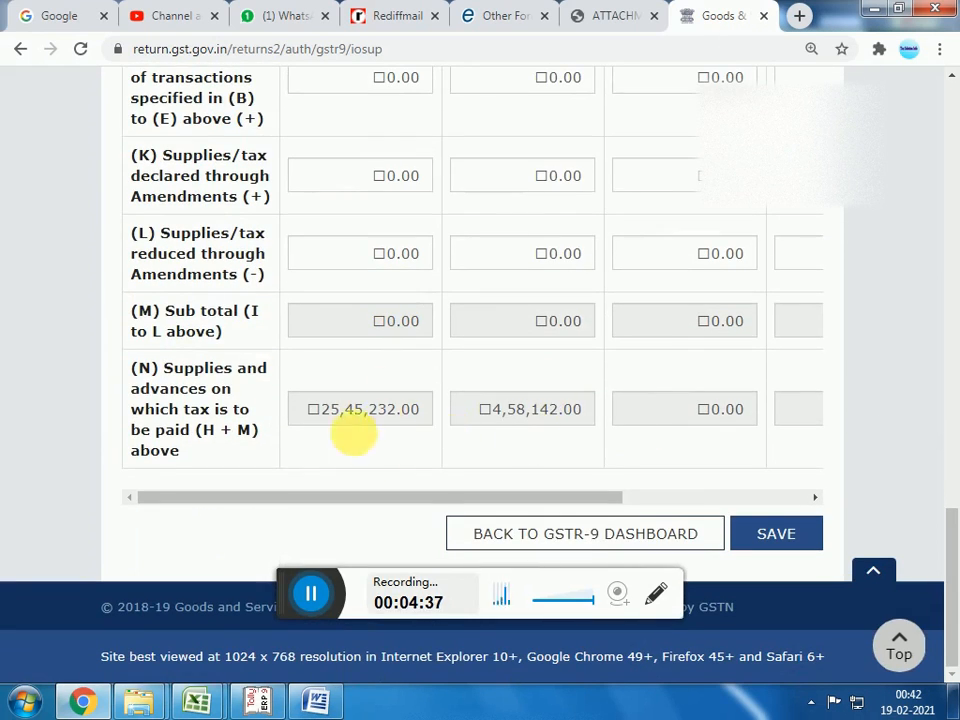
Save the table 4 details and return to the GSTR-9 dashboard.
{"action": "left_click", "coordinate": [776, 534]}
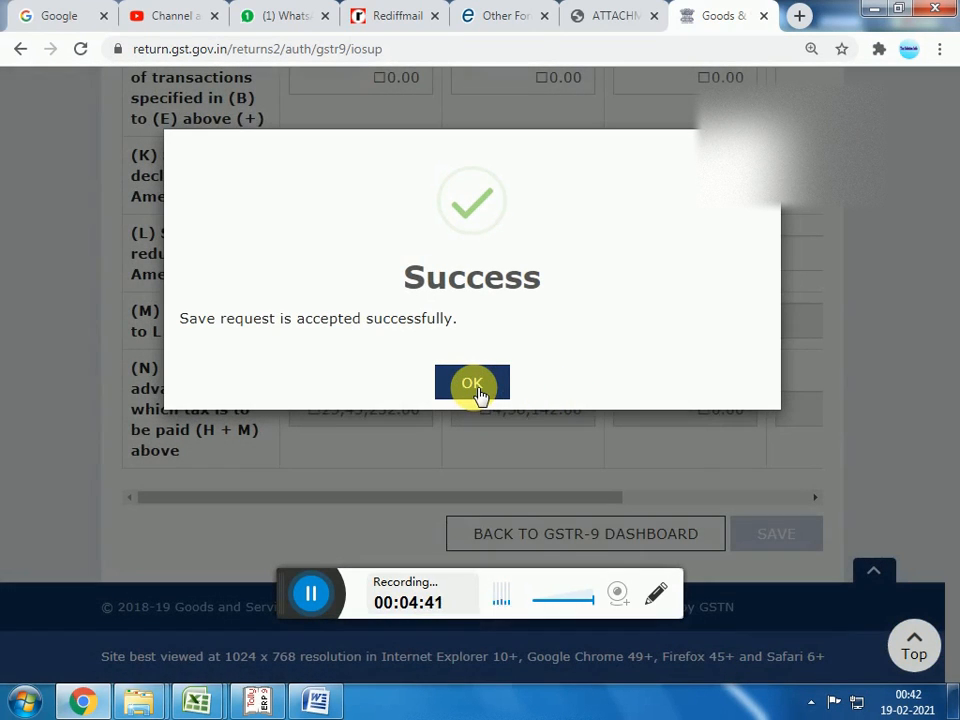
{"action": "left_click", "coordinate": [474, 385]}
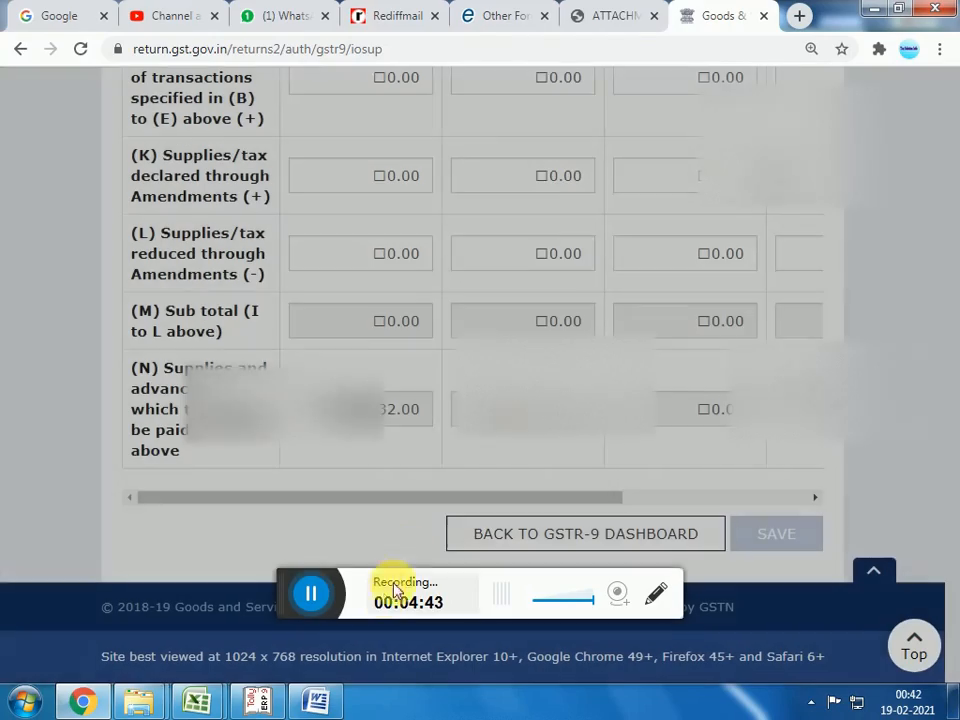
{"action": "left_click", "coordinate": [583, 540]}
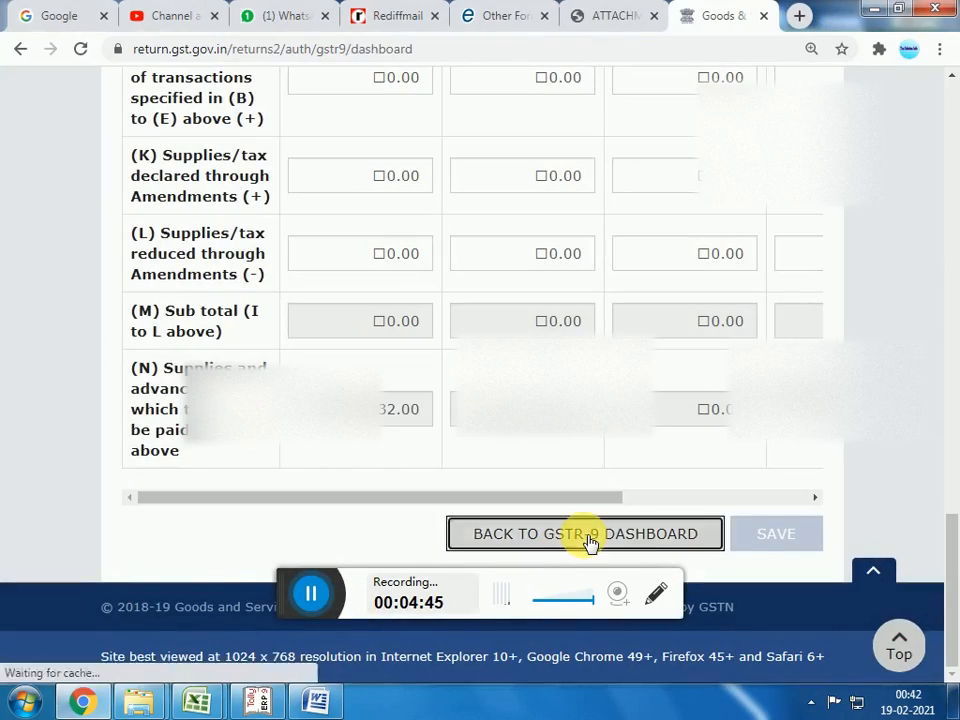
Open table 5, the outward supplies made during the financial year on which tax is not payable.
{"action": "scroll", "coordinate": [508, 518], "scroll_direction": "down", "scroll_amount": 3}
{"action": "scroll", "coordinate": [508, 518], "scroll_direction": "down", "scroll_amount": 5}
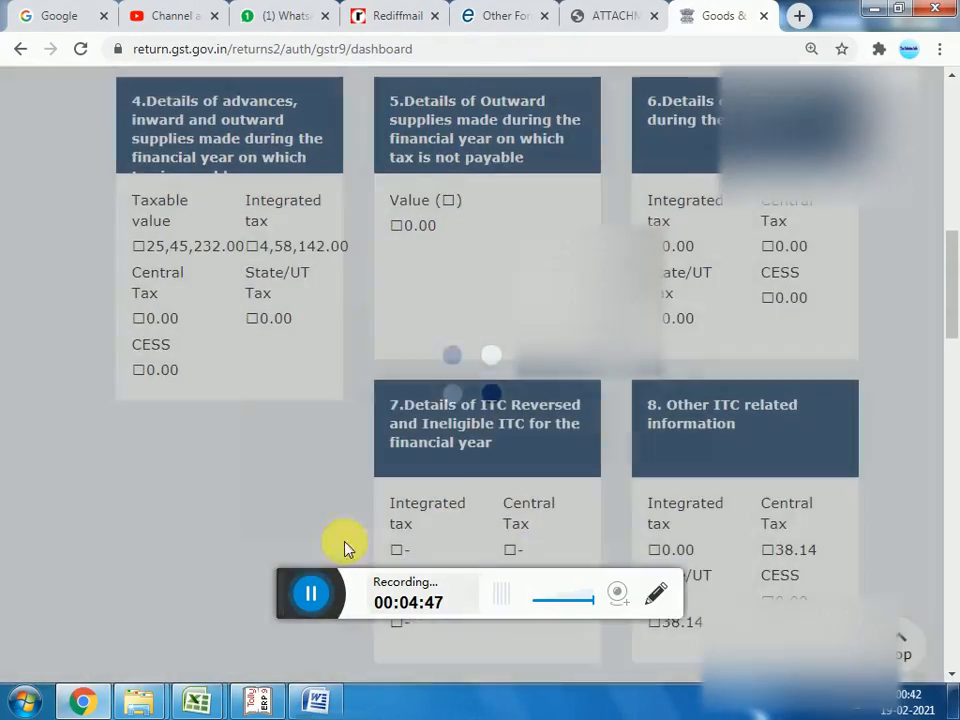
{"action": "scroll", "coordinate": [512, 545], "scroll_direction": "up", "scroll_amount": 1}
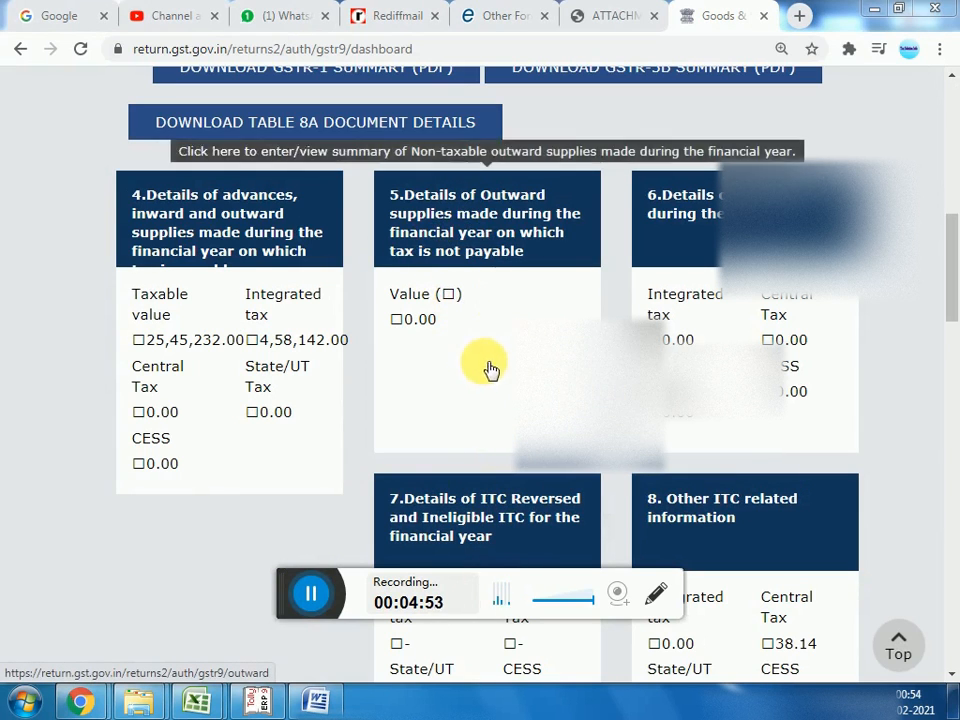
{"action": "left_click", "coordinate": [490, 280]}
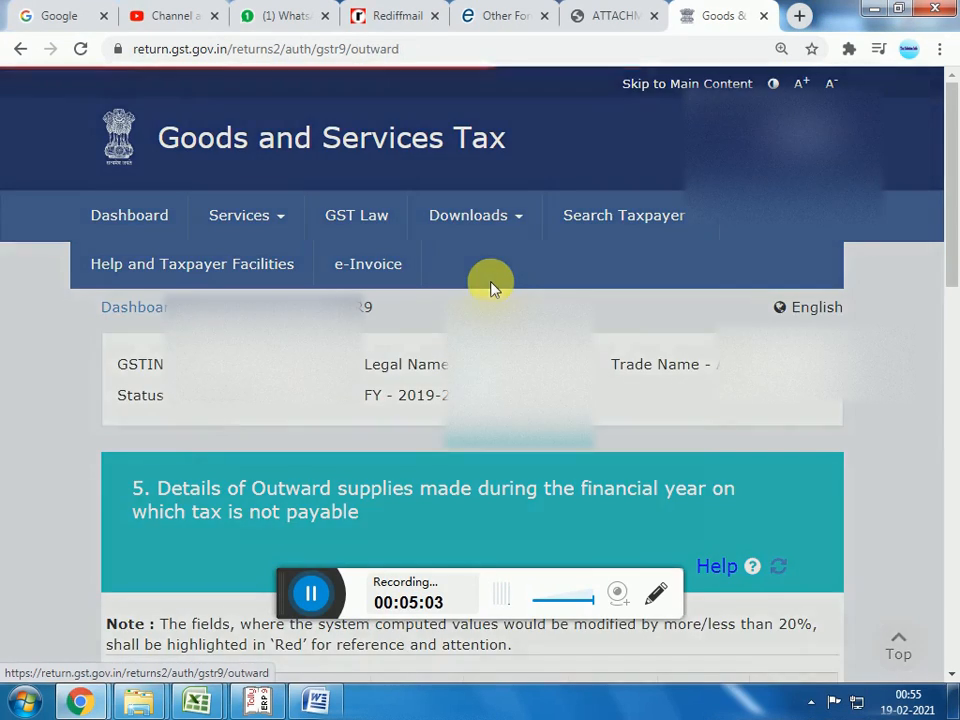
Review the table 5 rows for zero rated, SEZ, reverse charge, exempted, nil rated and non-GST supplies, notes, amendments and turnover.
{"action": "scroll", "coordinate": [439, 343], "scroll_direction": "down", "scroll_amount": 5}
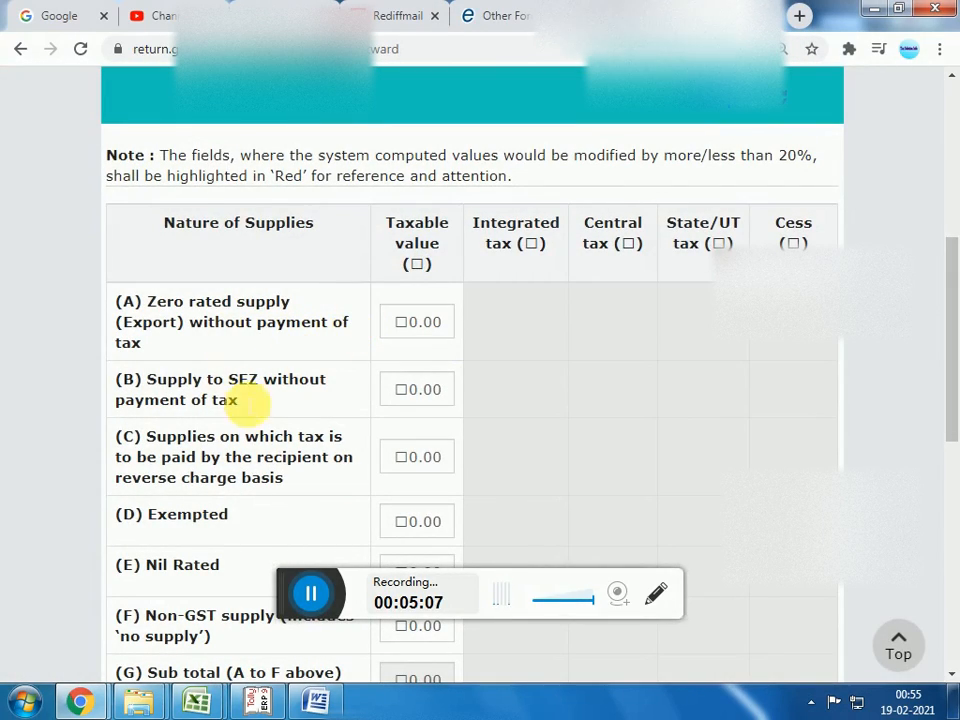
{"action": "scroll", "coordinate": [253, 400], "scroll_direction": "down", "scroll_amount": 1}
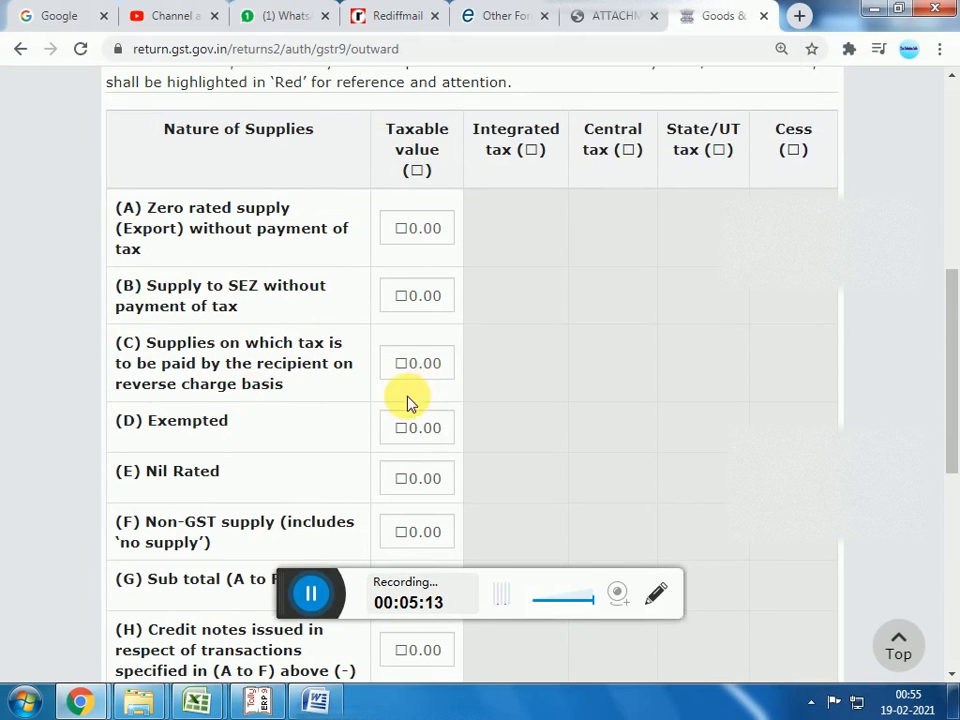
{"action": "scroll", "coordinate": [372, 385], "scroll_direction": "down", "scroll_amount": 2}
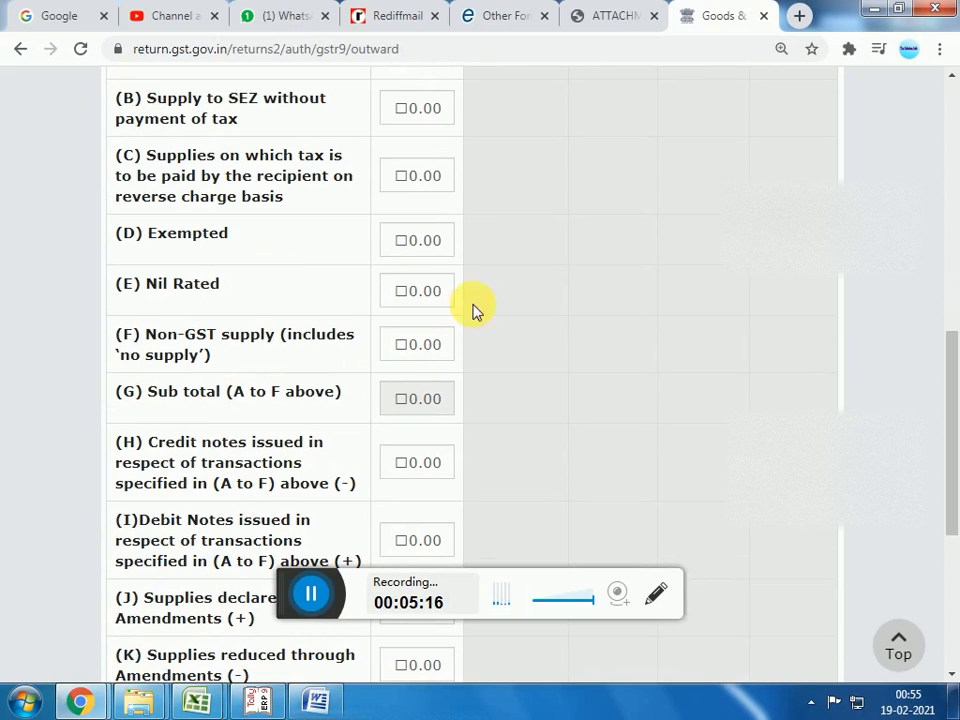
{"action": "scroll", "coordinate": [420, 354], "scroll_direction": "down", "scroll_amount": 1}
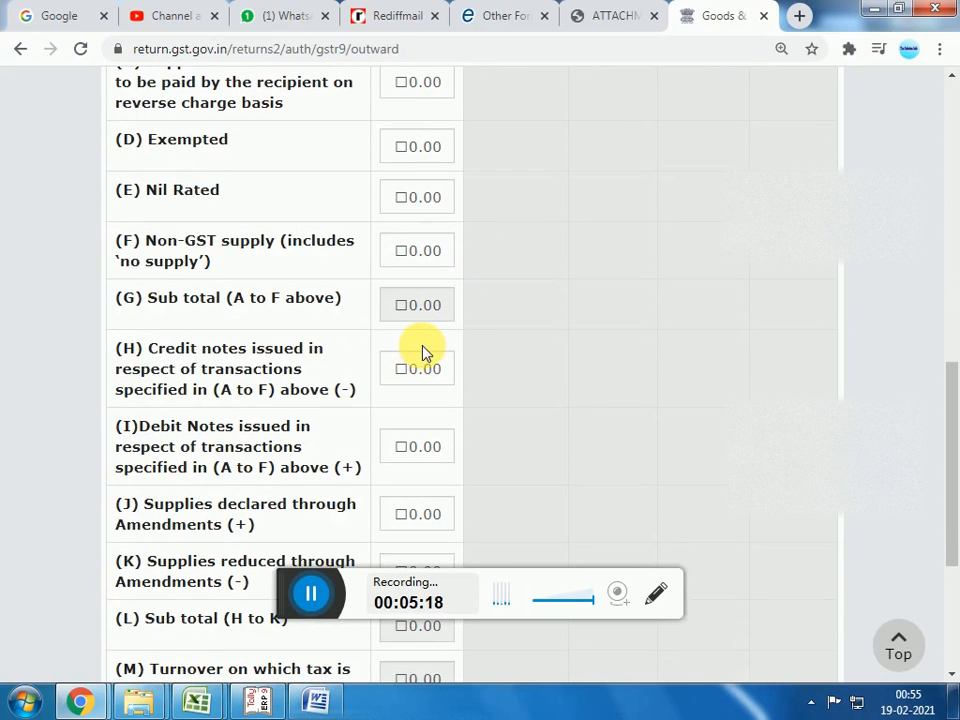
{"action": "scroll", "coordinate": [400, 420], "scroll_direction": "up", "scroll_amount": 1}
{"action": "scroll", "coordinate": [460, 438], "scroll_direction": "up", "scroll_amount": 1}
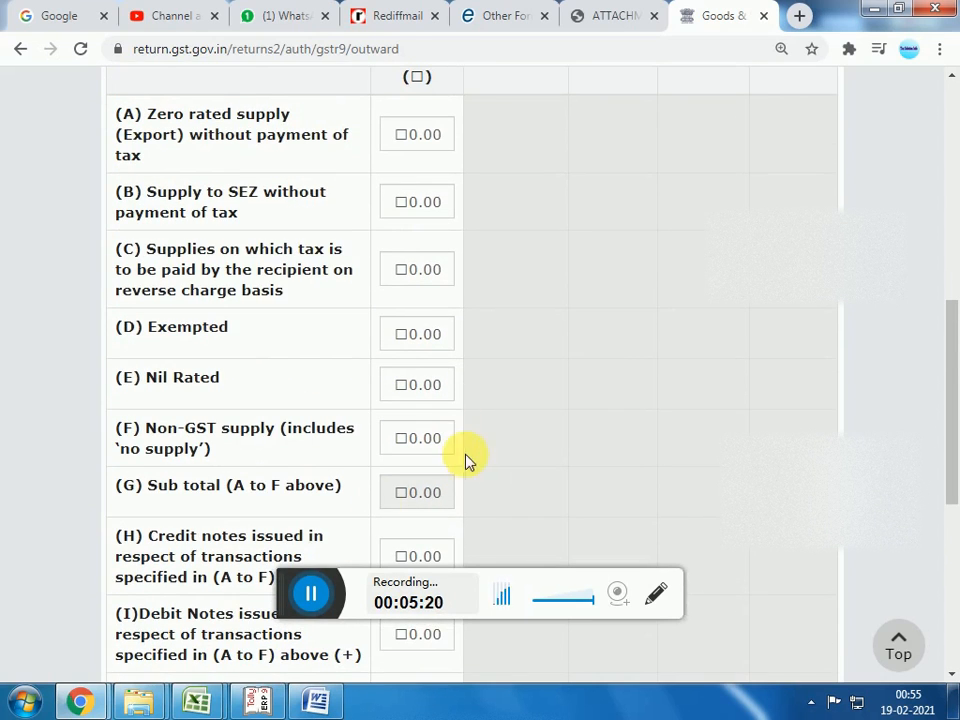
{"action": "scroll", "coordinate": [270, 588], "scroll_direction": "down", "scroll_amount": 1}
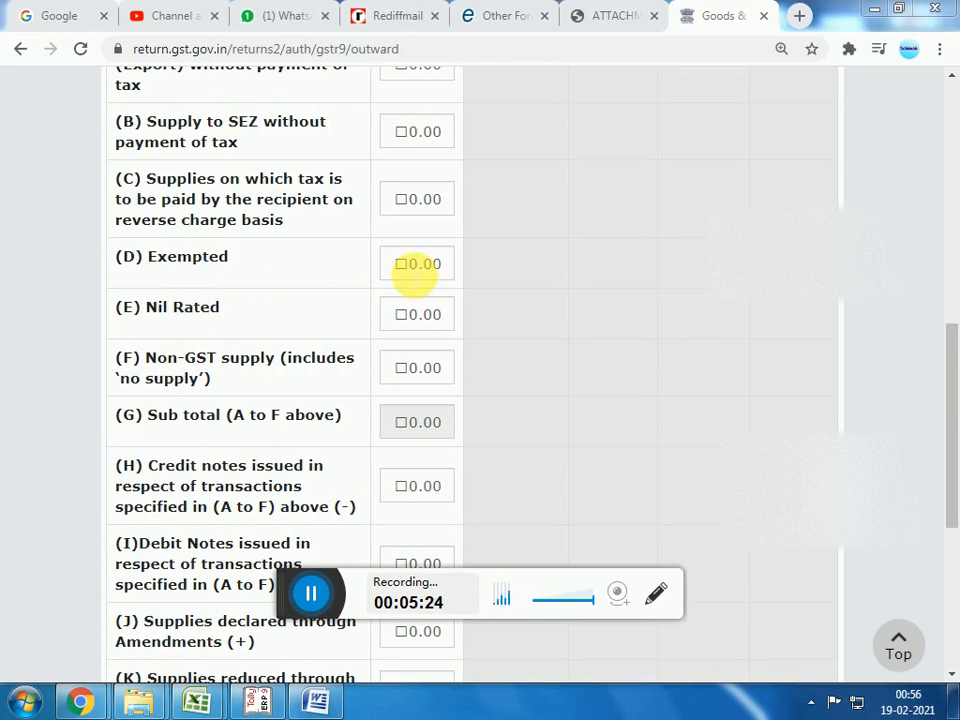
{"action": "left_click", "coordinate": [412, 266]}
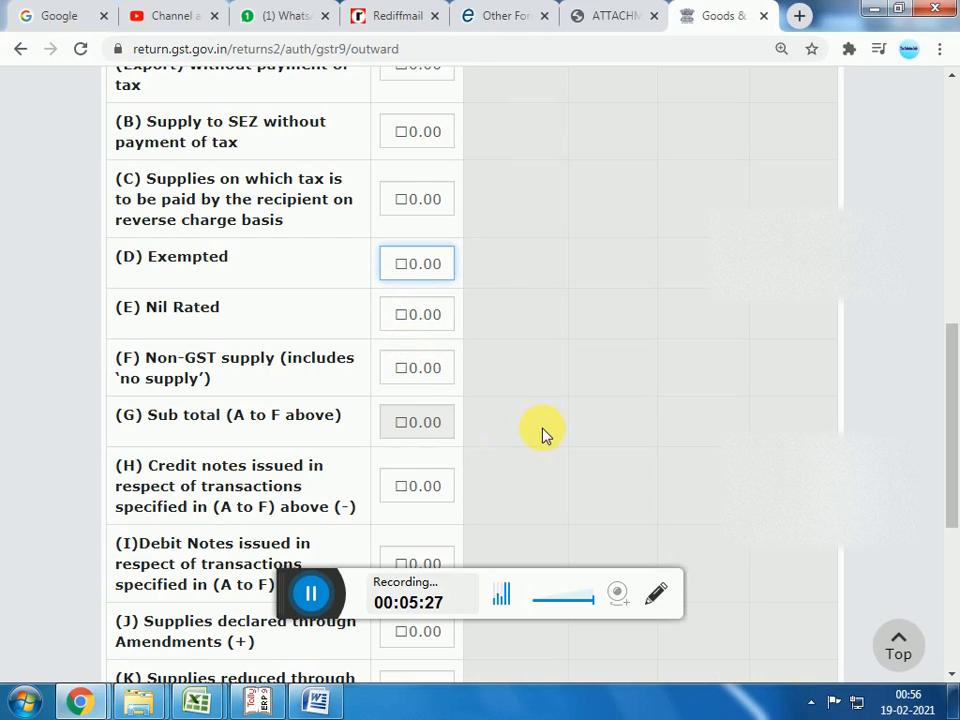
{"action": "scroll", "coordinate": [543, 434], "scroll_direction": "down", "scroll_amount": 3}
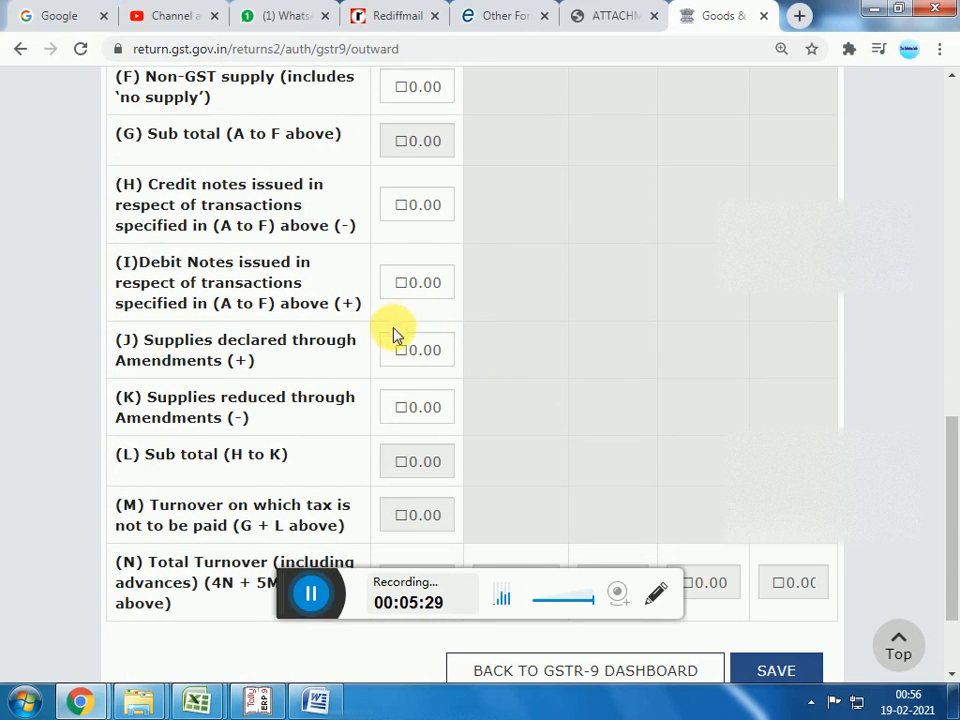
{"action": "scroll", "coordinate": [516, 345], "scroll_direction": "down", "scroll_amount": 2}
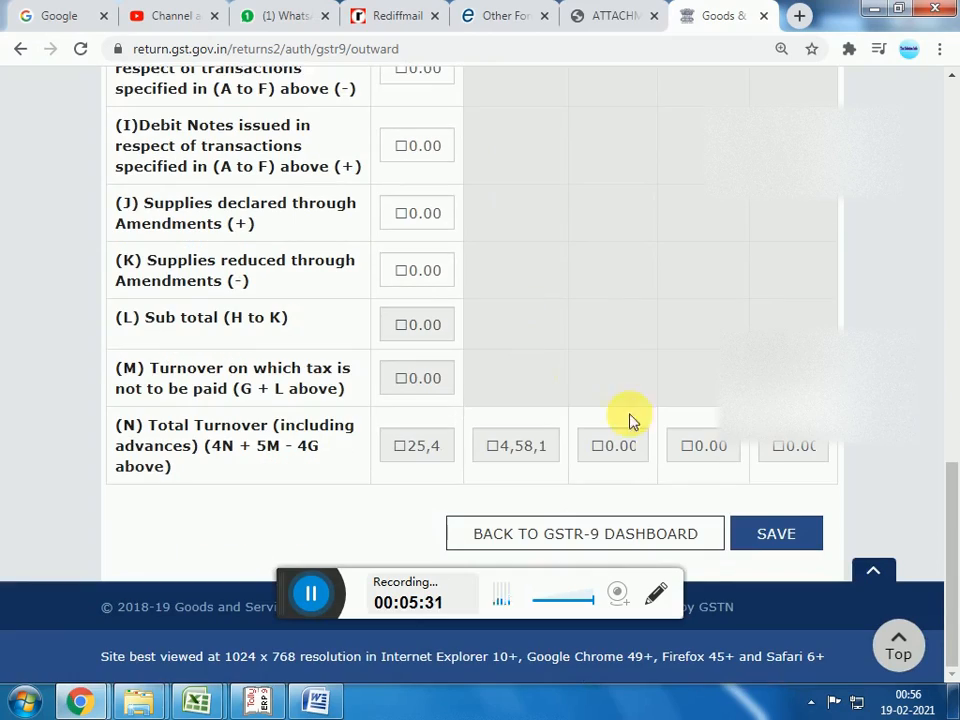
Save the table 5 details and go back to the GSTR-9 dashboard.
{"action": "left_click", "coordinate": [783, 536]}
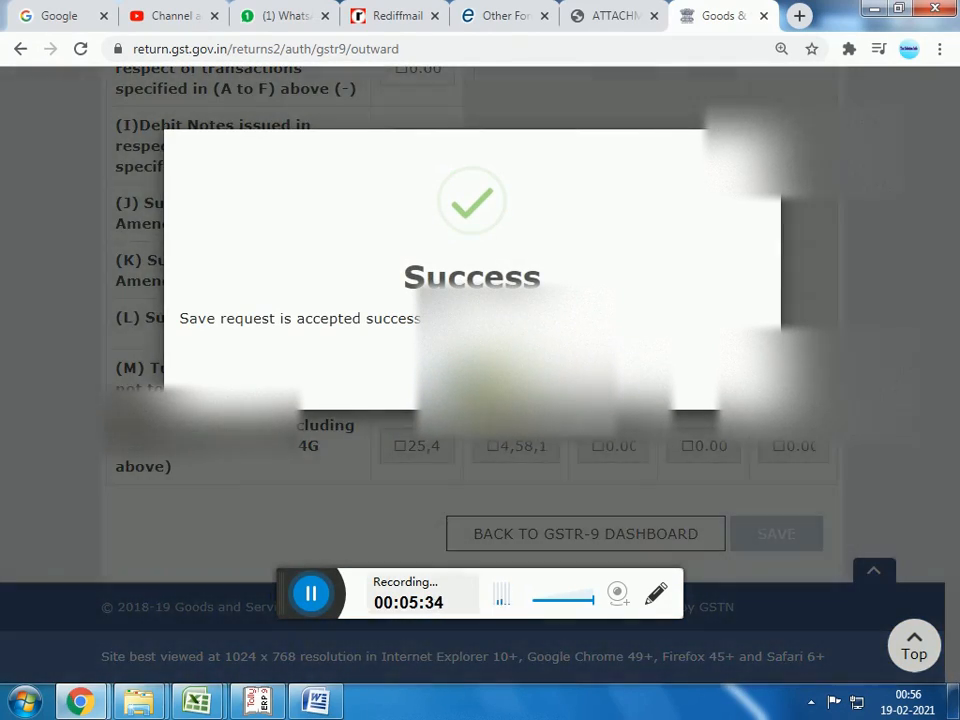
{"action": "left_click", "coordinate": [487, 387]}
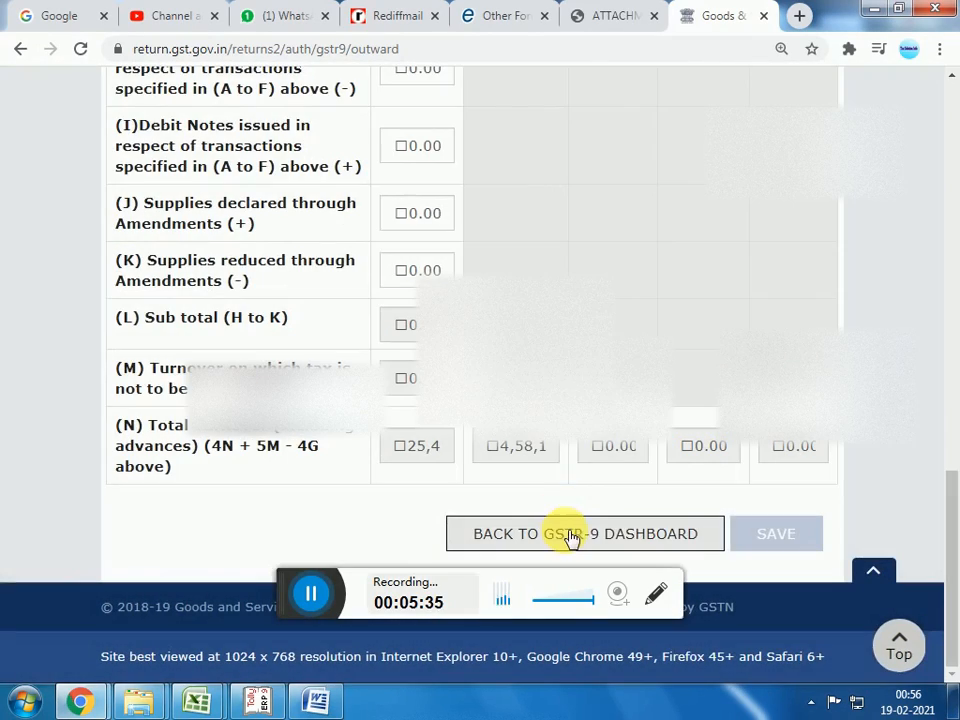
{"action": "left_click", "coordinate": [571, 537]}
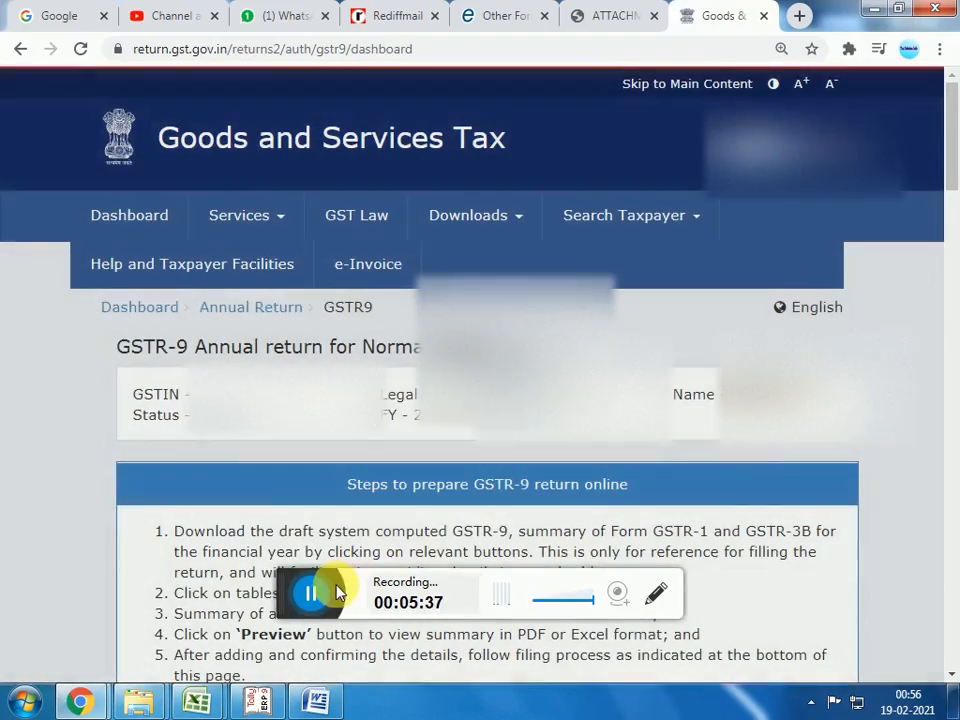
Open table 6, the details of ITC availed during the financial year.
{"action": "scroll", "coordinate": [439, 510], "scroll_direction": "down", "scroll_amount": 8}
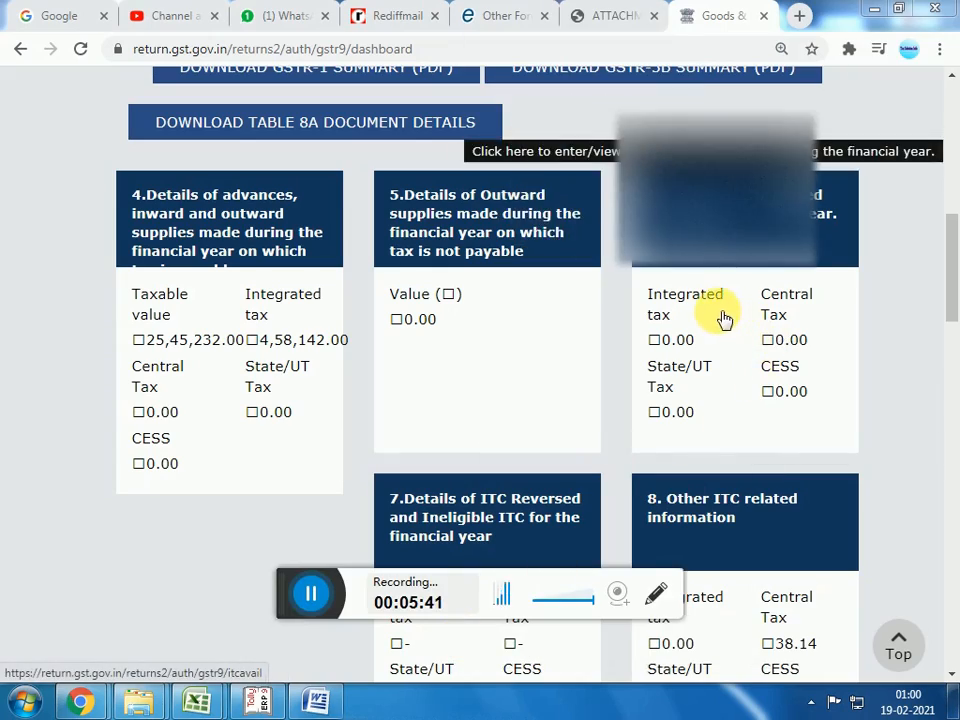
{"action": "left_click", "coordinate": [720, 317]}
{"action": "scroll", "coordinate": [566, 381], "scroll_direction": "down", "scroll_amount": 5}
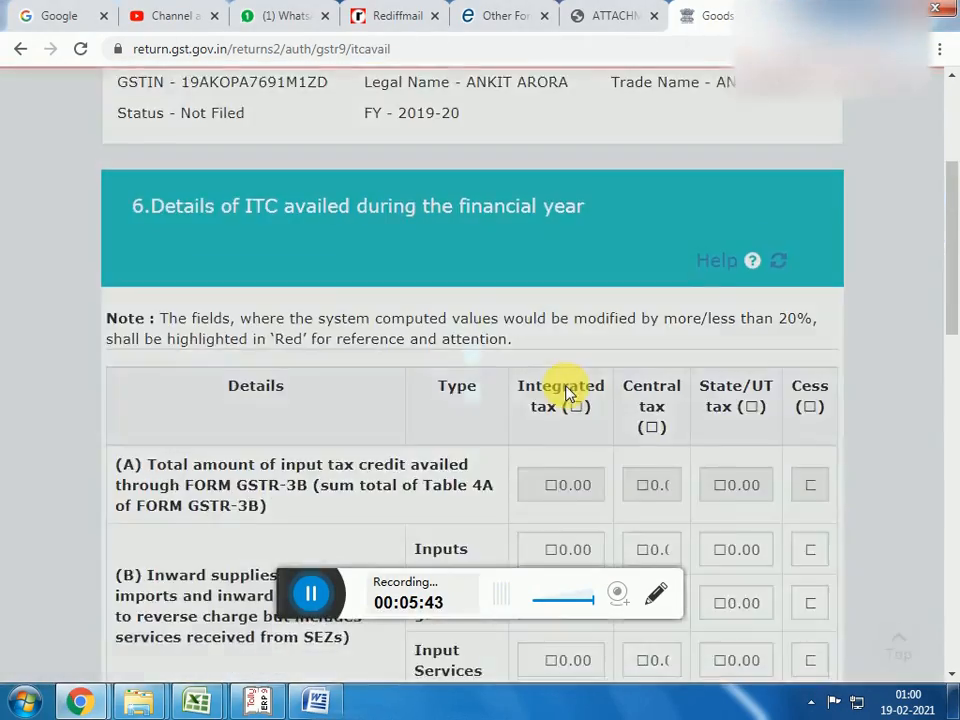
Review the table 6 rows for GSTR-3B credit, inward supplies, imports, ISD and reclaimed credit, transition credit and total ITC availed.
{"action": "scroll", "coordinate": [566, 390], "scroll_direction": "down", "scroll_amount": 2}
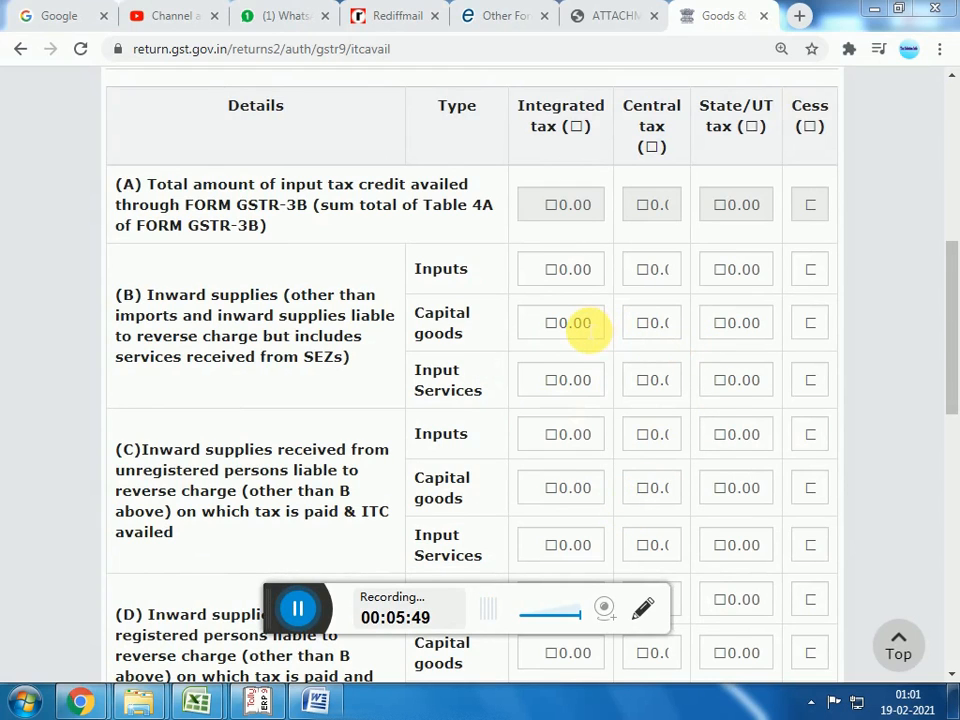
{"action": "scroll", "coordinate": [242, 456], "scroll_direction": "up", "scroll_amount": 1}
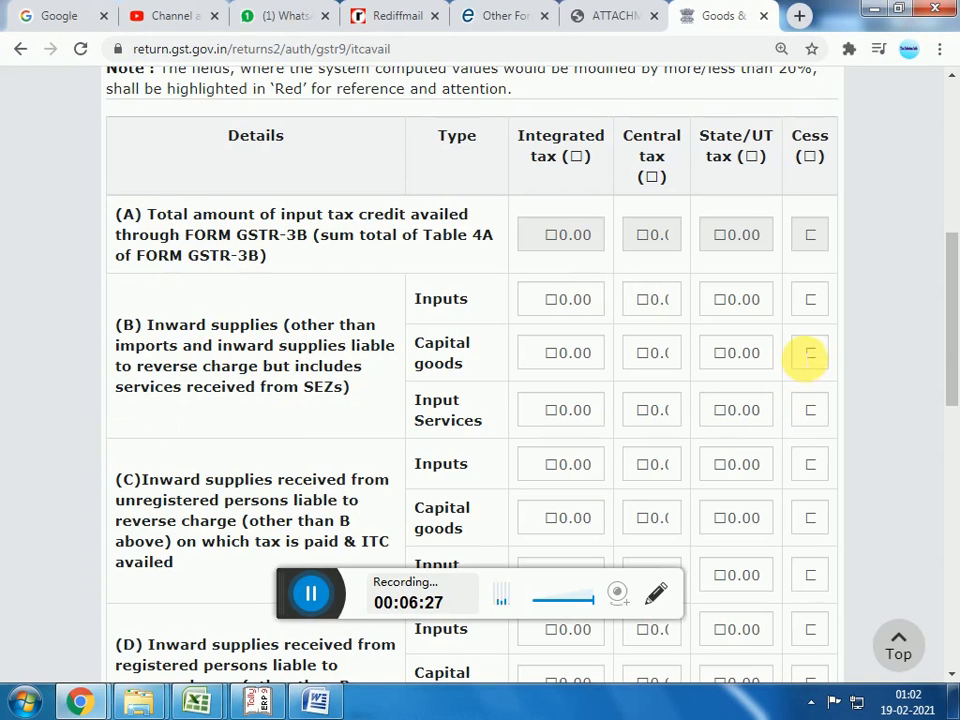
{"action": "left_click_drag", "start_coordinate": [949, 358], "coordinate": [953, 440]}
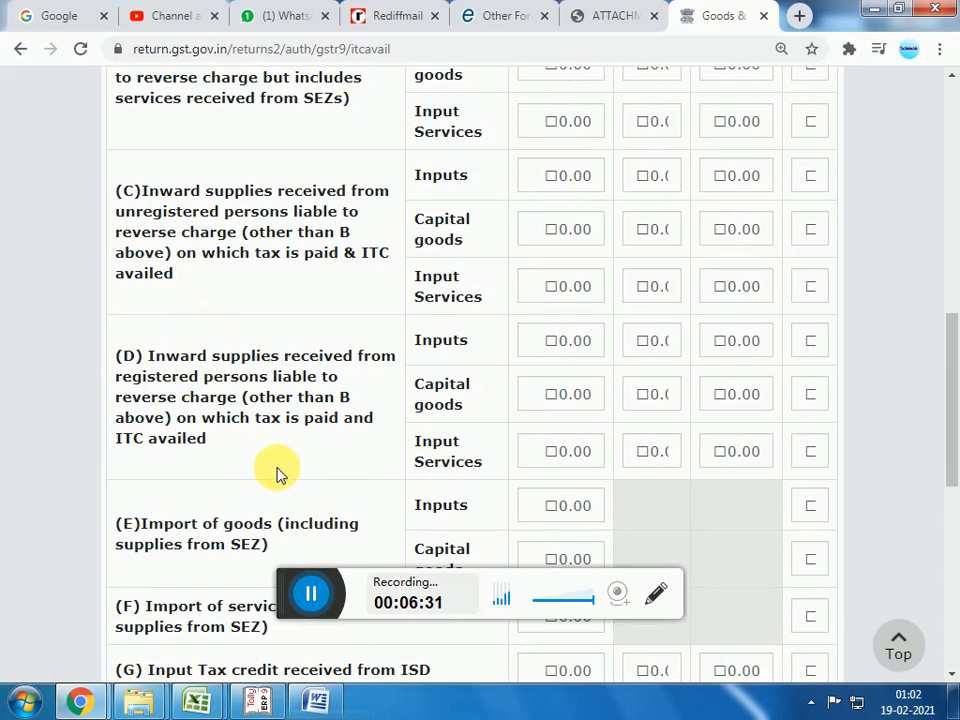
{"action": "scroll", "coordinate": [221, 497], "scroll_direction": "down", "scroll_amount": 3}
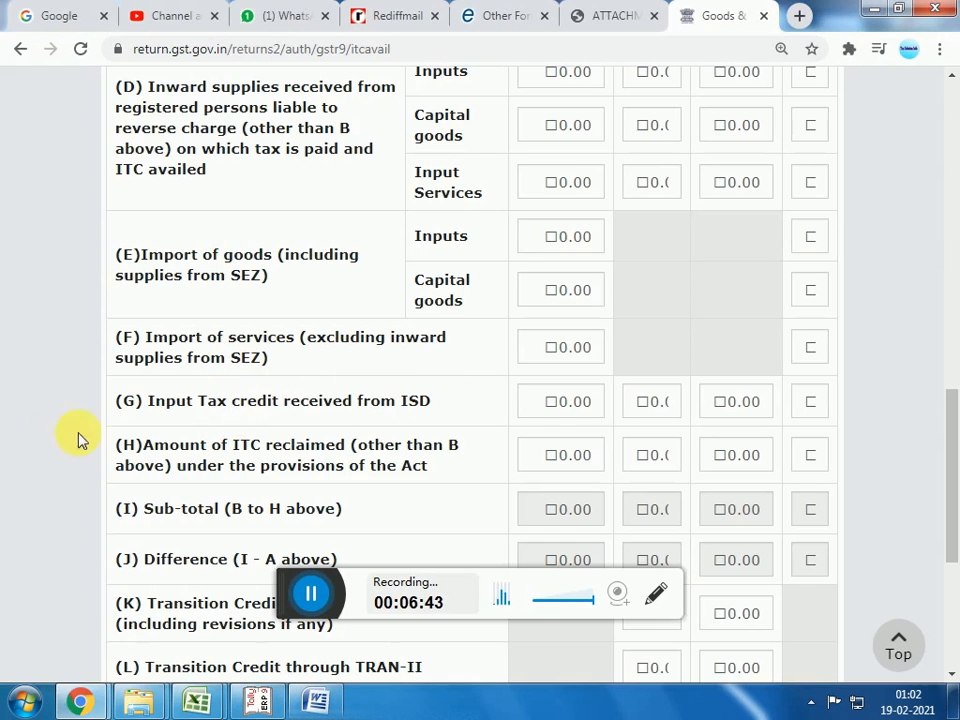
{"action": "scroll", "coordinate": [320, 420], "scroll_direction": "down", "scroll_amount": 1}
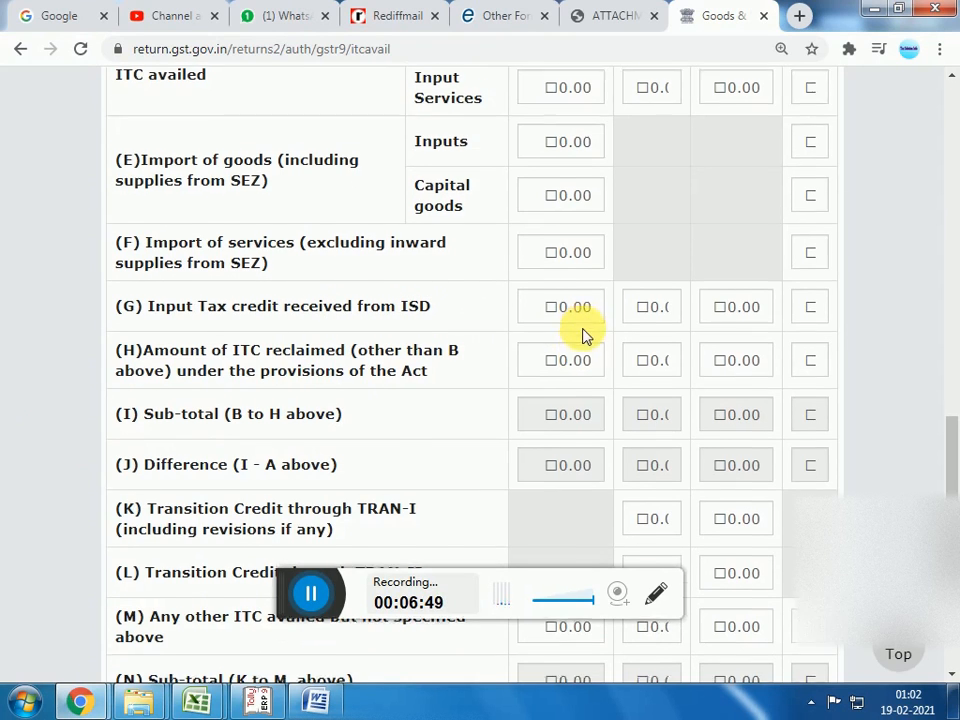
{"action": "scroll", "coordinate": [560, 330], "scroll_direction": "down", "scroll_amount": 1}
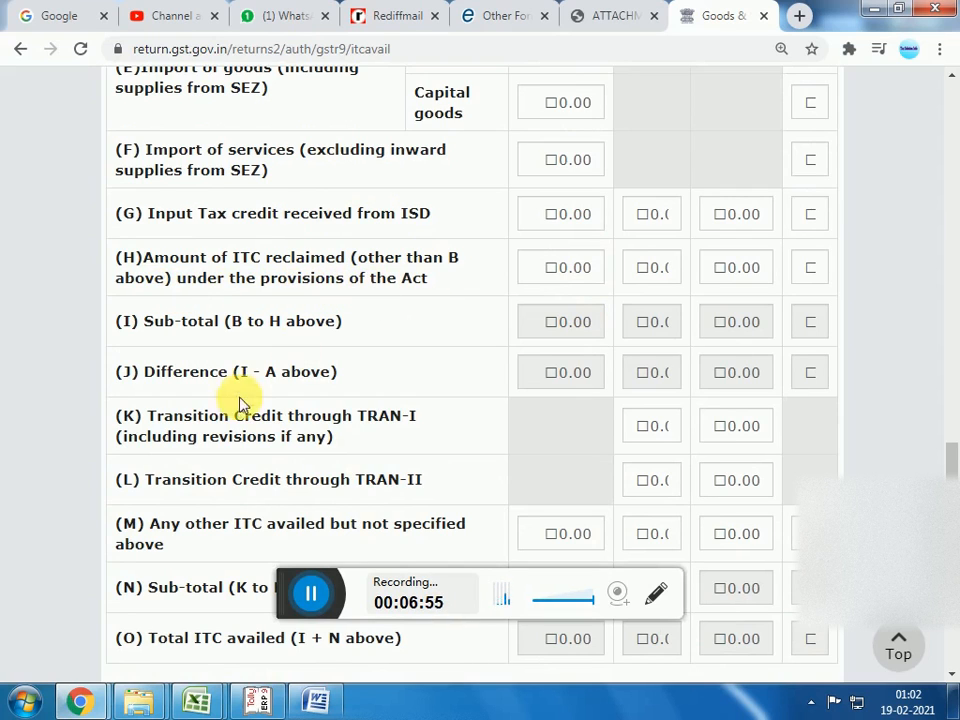
{"action": "scroll", "coordinate": [321, 407], "scroll_direction": "down", "scroll_amount": 3}
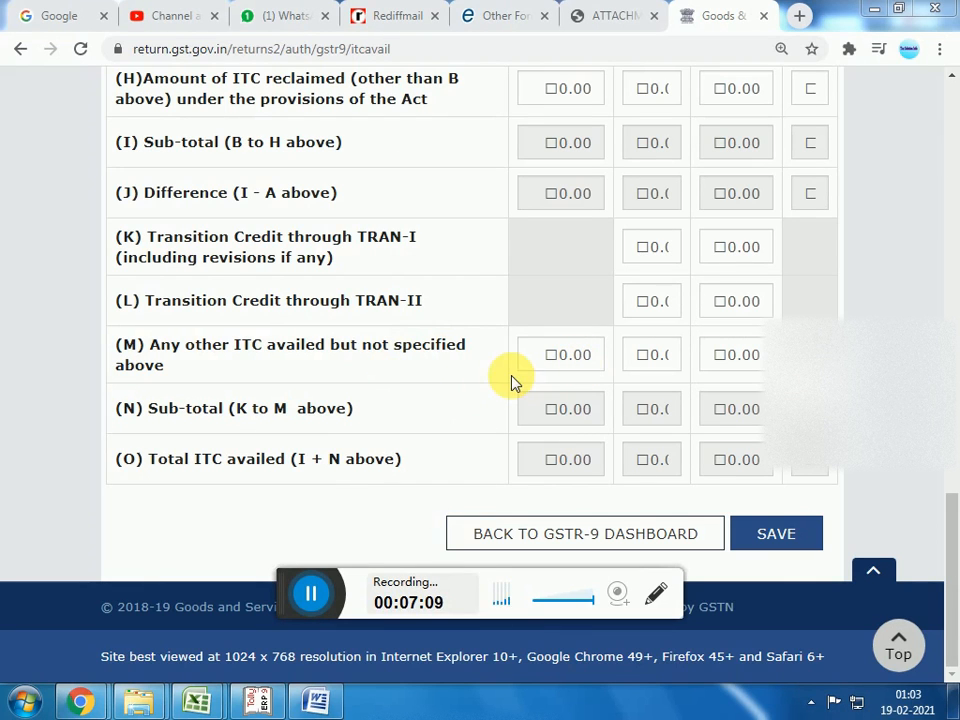
Save the table 6 ITC details and return to the GSTR-9 dashboard.
{"action": "left_click", "coordinate": [781, 540]}
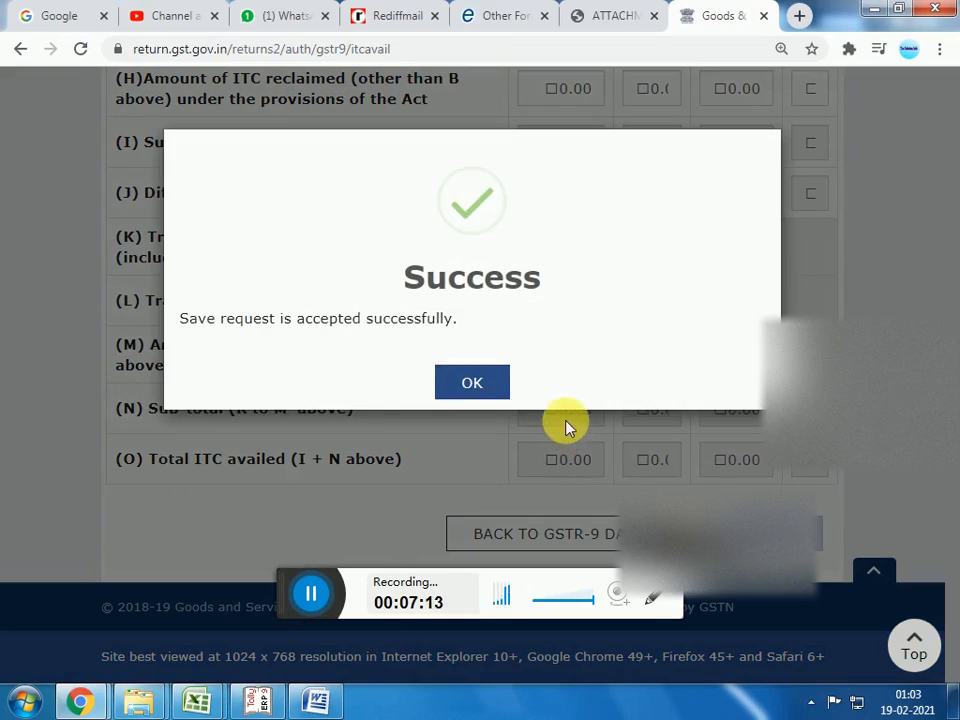
{"action": "left_click", "coordinate": [471, 386]}
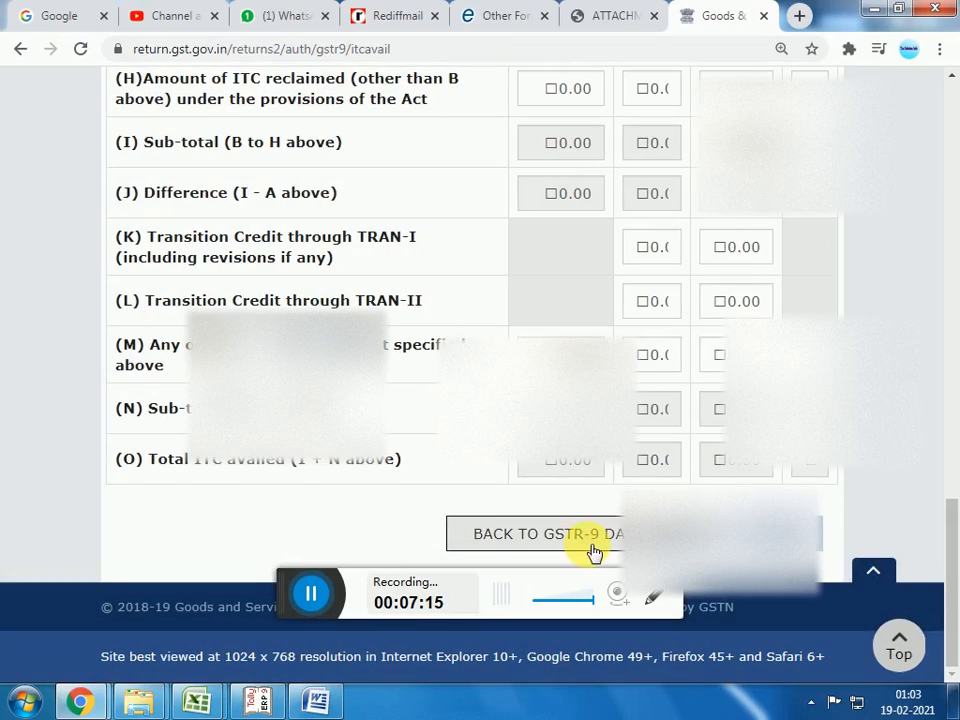
{"action": "left_click", "coordinate": [595, 535]}
{"action": "scroll", "coordinate": [551, 467], "scroll_direction": "down", "scroll_amount": 2}
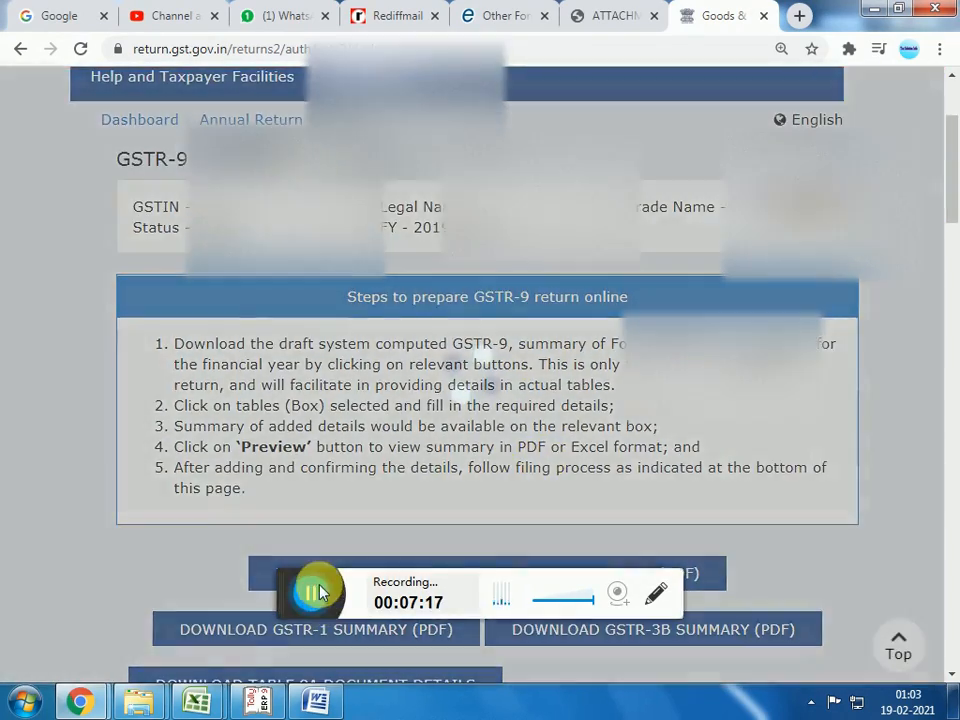
Open table 7, ITC reversed and ineligible ITC, and check its rows from the Rule 37 reversal to net ITC available.
{"action": "scroll", "coordinate": [463, 437], "scroll_direction": "down", "scroll_amount": 10}
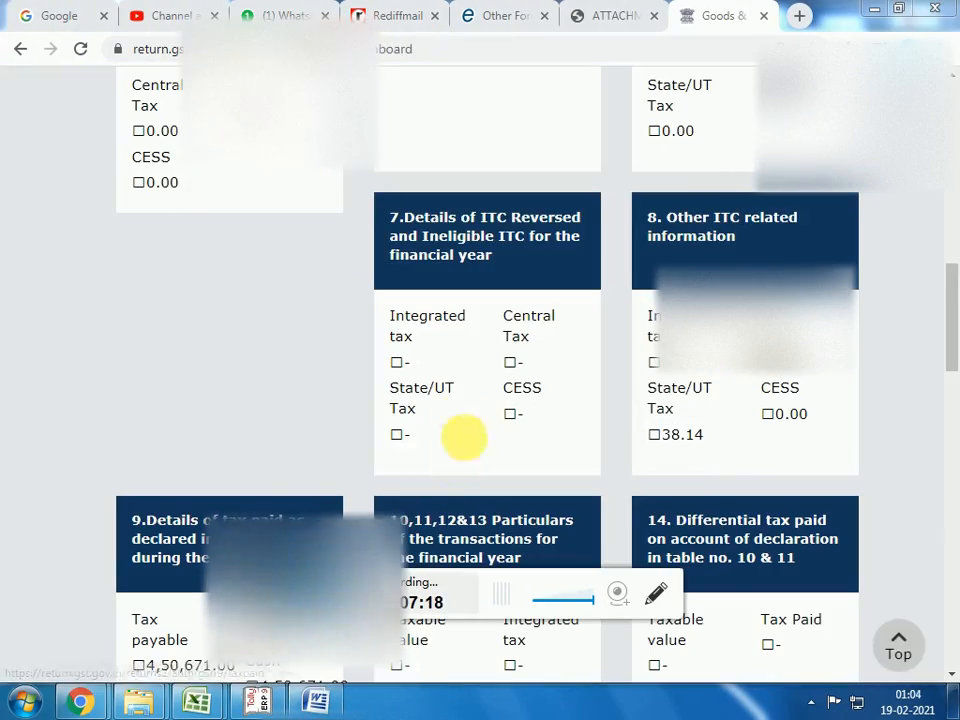
{"action": "left_click", "coordinate": [452, 383]}
{"action": "scroll", "coordinate": [373, 394], "scroll_direction": "up", "scroll_amount": 4}
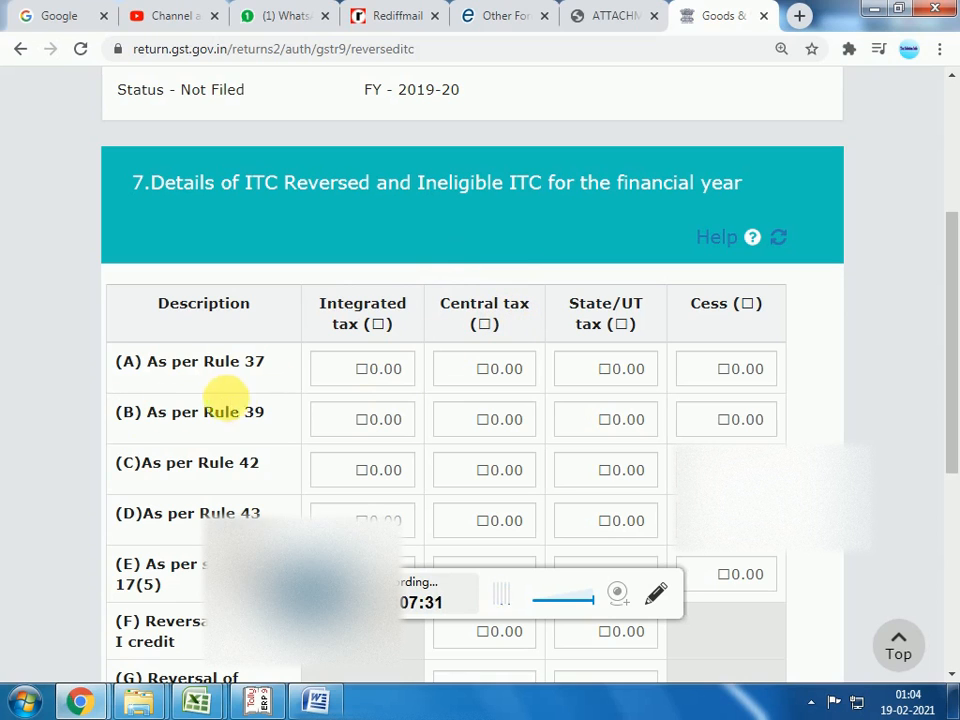
{"action": "scroll", "coordinate": [260, 400], "scroll_direction": "down", "scroll_amount": 2}
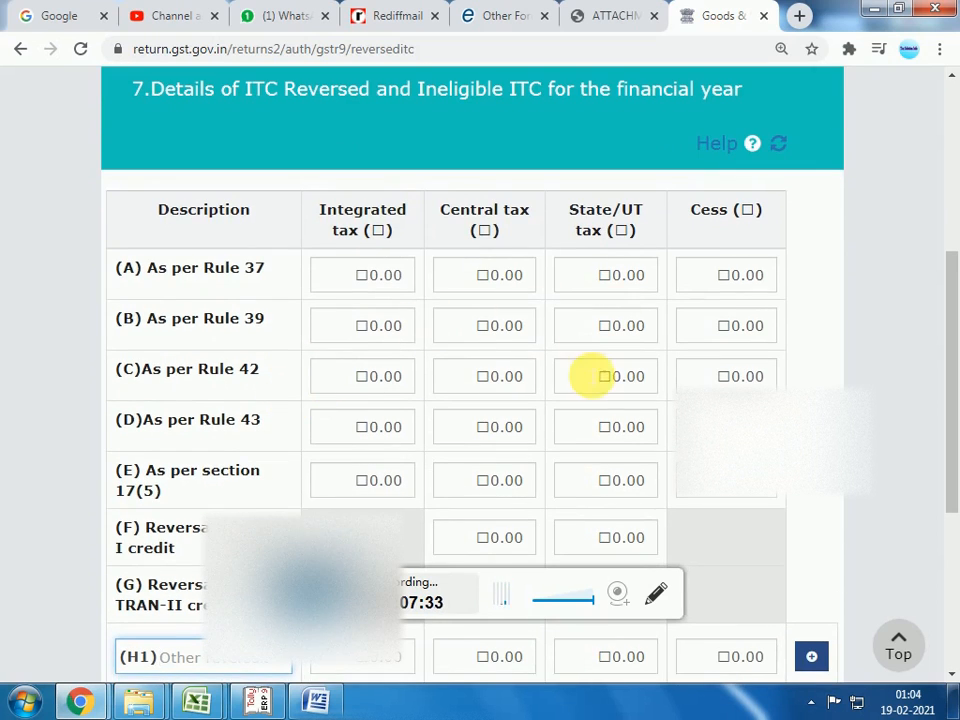
{"action": "scroll", "coordinate": [480, 321], "scroll_direction": "up", "scroll_amount": 2}
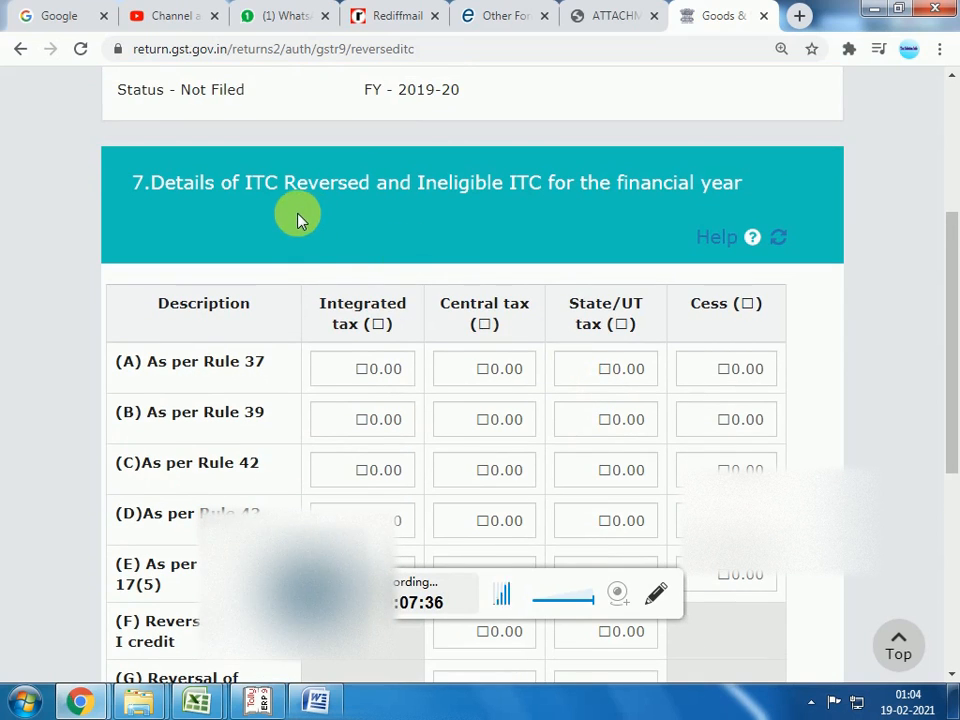
{"action": "scroll", "coordinate": [480, 430], "scroll_direction": "down", "scroll_amount": 2}
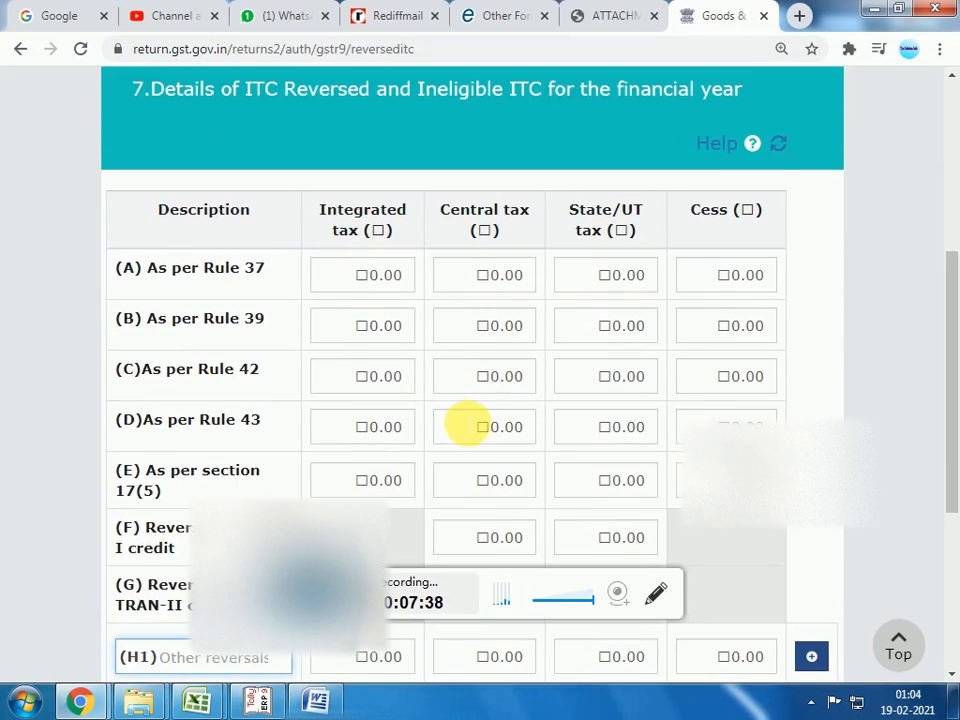
{"action": "scroll", "coordinate": [377, 390], "scroll_direction": "down", "scroll_amount": 4}
{"action": "scroll", "coordinate": [361, 381], "scroll_direction": "down", "scroll_amount": 4}
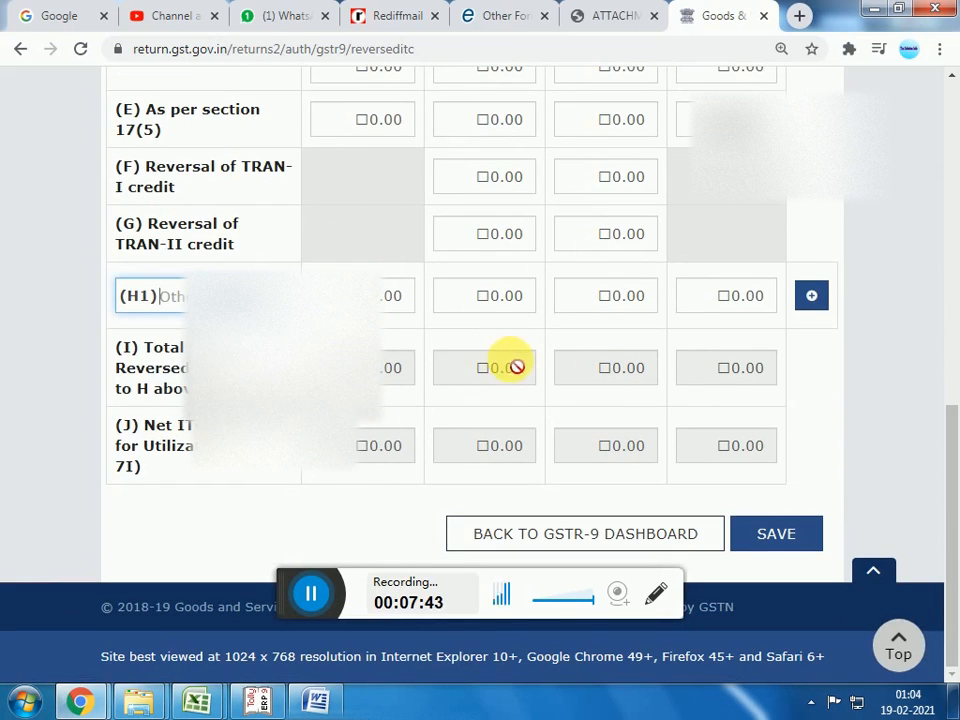
Save the table 7 ITC reversal details and return to the GSTR-9 dashboard.
{"action": "left_click", "coordinate": [786, 538]}
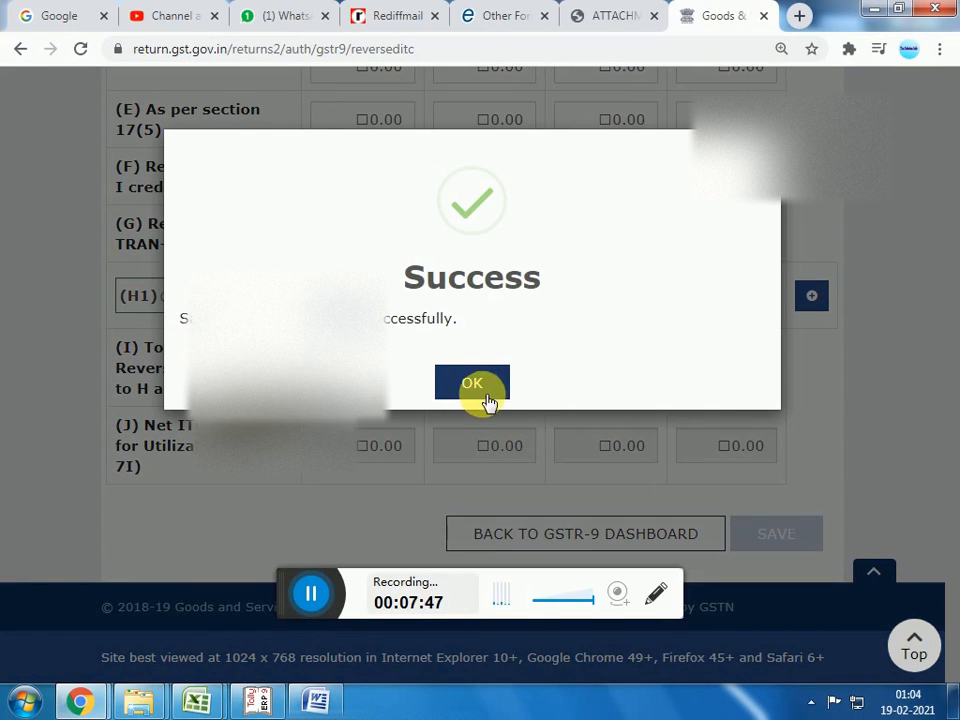
{"action": "left_click", "coordinate": [490, 398]}
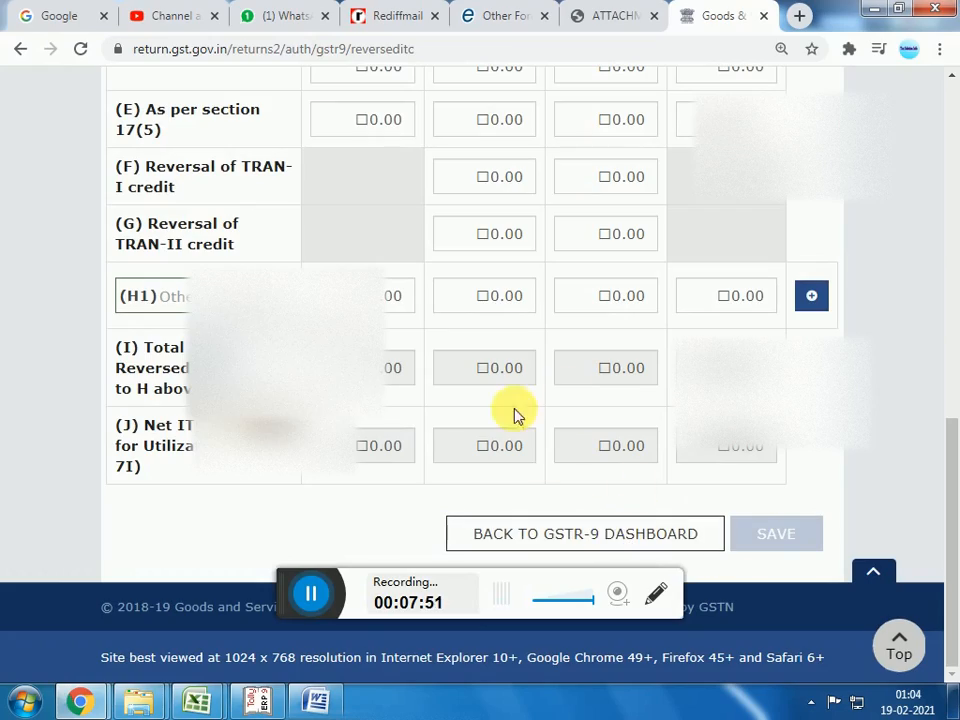
{"action": "left_click", "coordinate": [623, 544]}
Open table 8, other ITC related information, and examine row A, the ITC as per GSTR-2A.
{"action": "scroll", "coordinate": [588, 490], "scroll_direction": "down", "scroll_amount": 3}
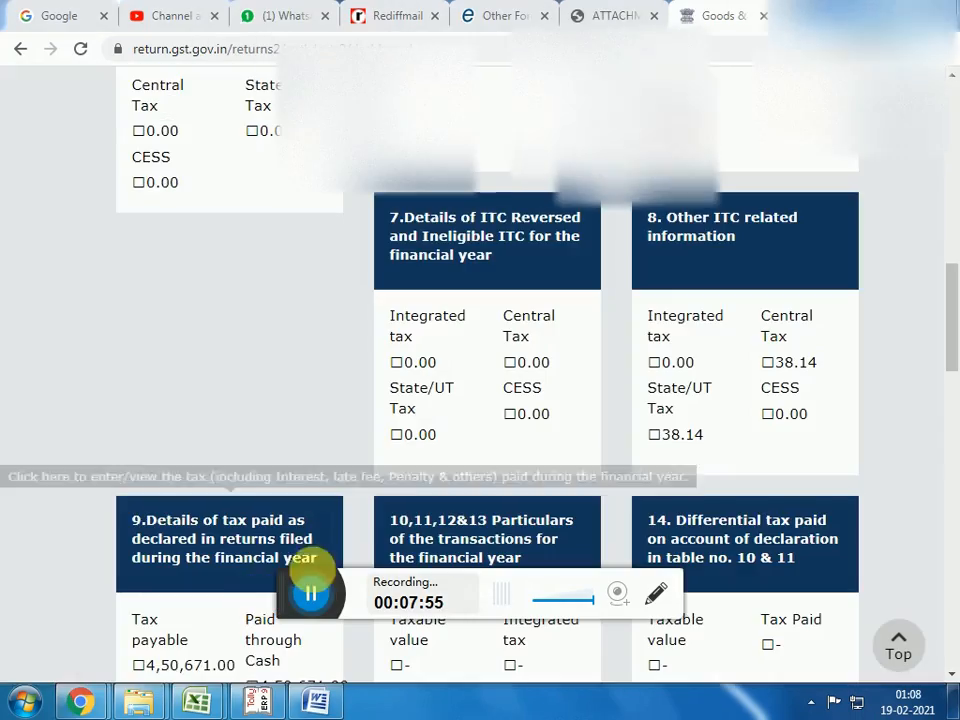
{"action": "left_click", "coordinate": [716, 336]}
{"action": "scroll", "coordinate": [615, 425], "scroll_direction": "down", "scroll_amount": 2}
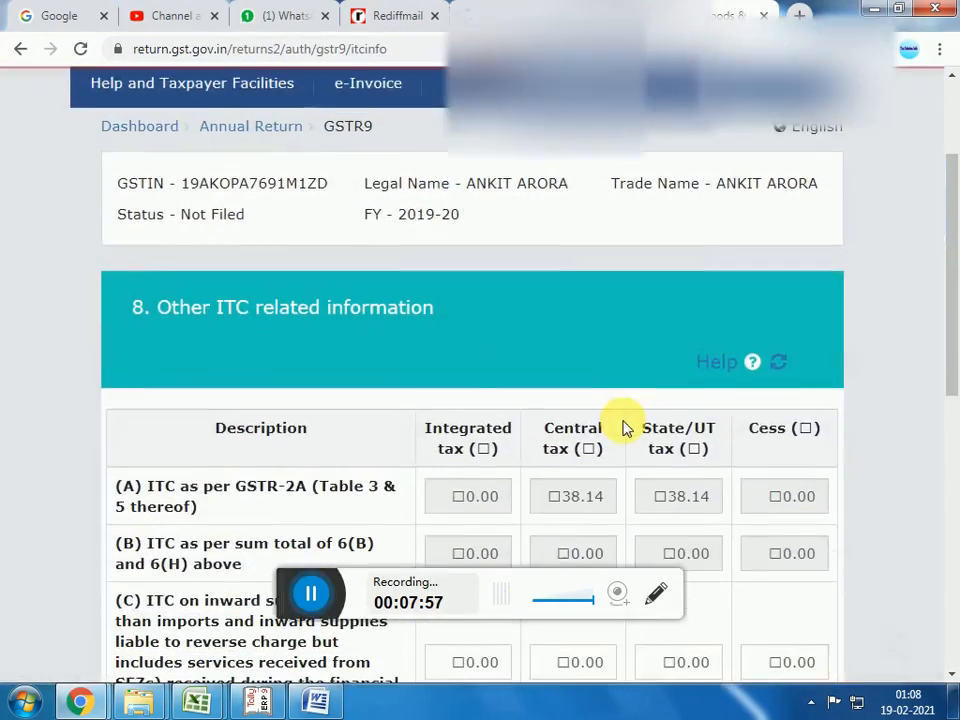
{"action": "scroll", "coordinate": [493, 399], "scroll_direction": "down", "scroll_amount": 2}
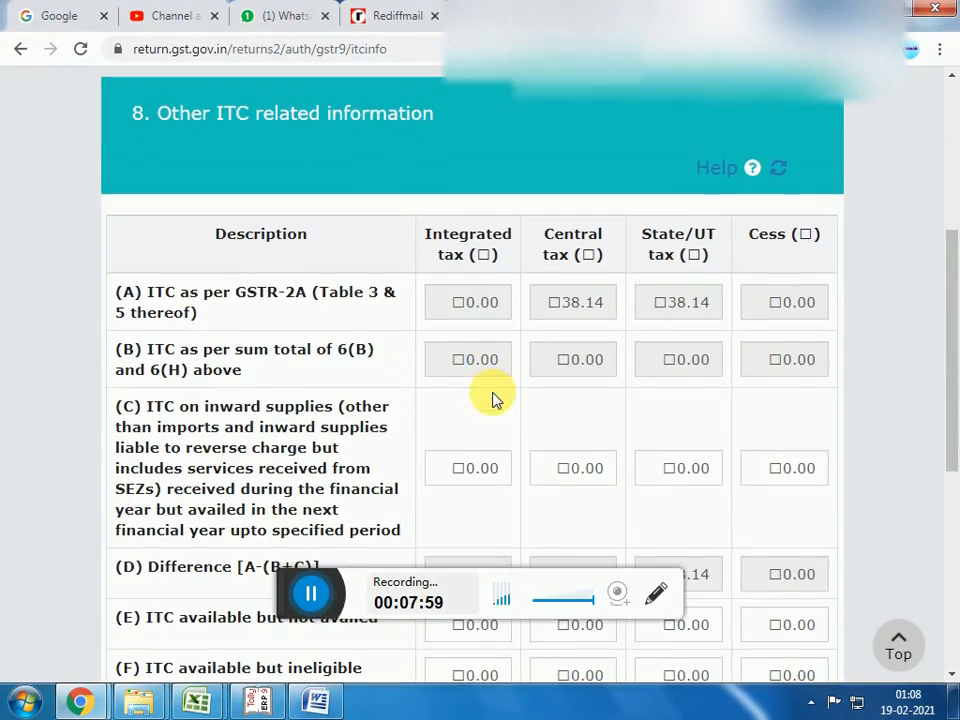
{"action": "scroll", "coordinate": [303, 508], "scroll_direction": "down", "scroll_amount": 1}
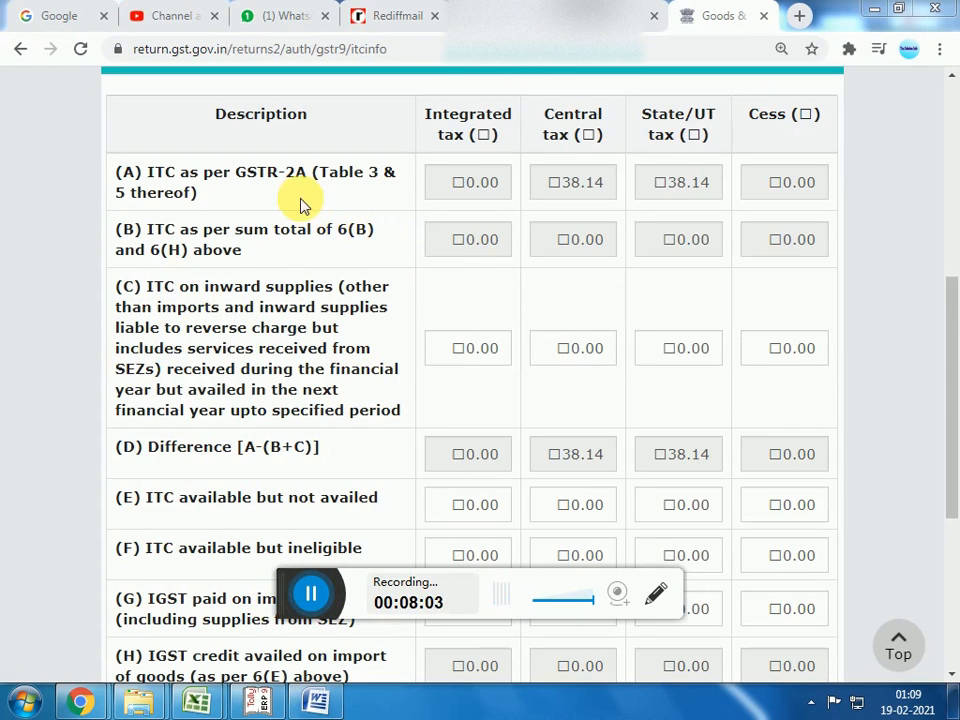
{"action": "left_click_drag", "start_coordinate": [257, 172], "coordinate": [340, 178]}
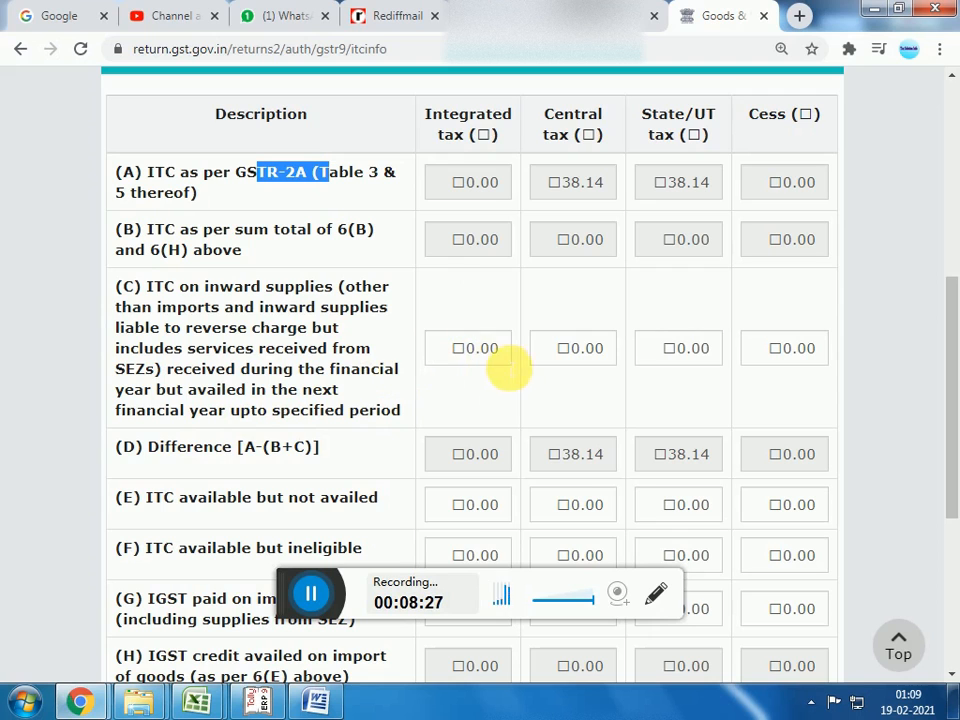
Enter 38.14 for both central tax and State/UT tax in table 8 row E, ITC available but not availed.
{"action": "scroll", "coordinate": [500, 366], "scroll_direction": "down", "scroll_amount": 1}
{"action": "scroll", "coordinate": [460, 365], "scroll_direction": "down", "scroll_amount": 1}
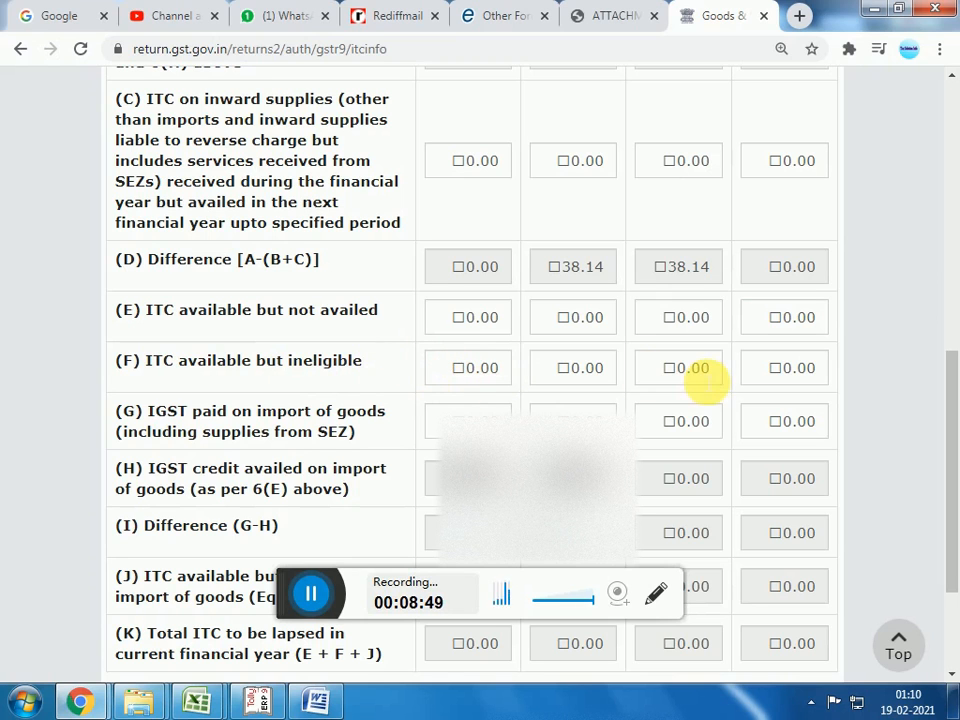
{"action": "scroll", "coordinate": [366, 428], "scroll_direction": "down", "scroll_amount": 1}
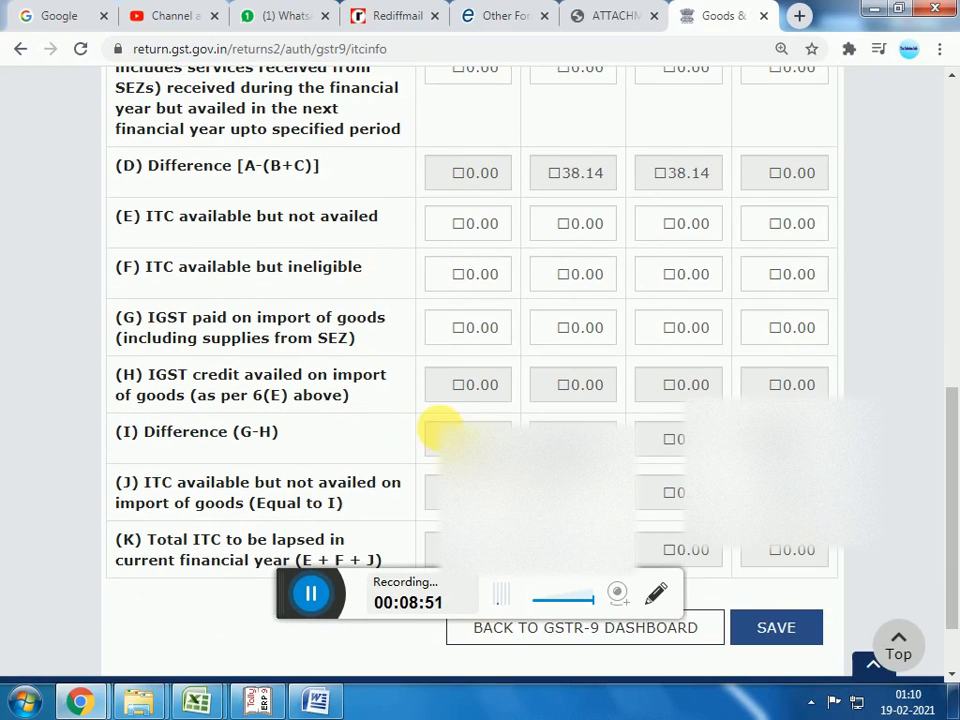
{"action": "left_click", "coordinate": [316, 598]}
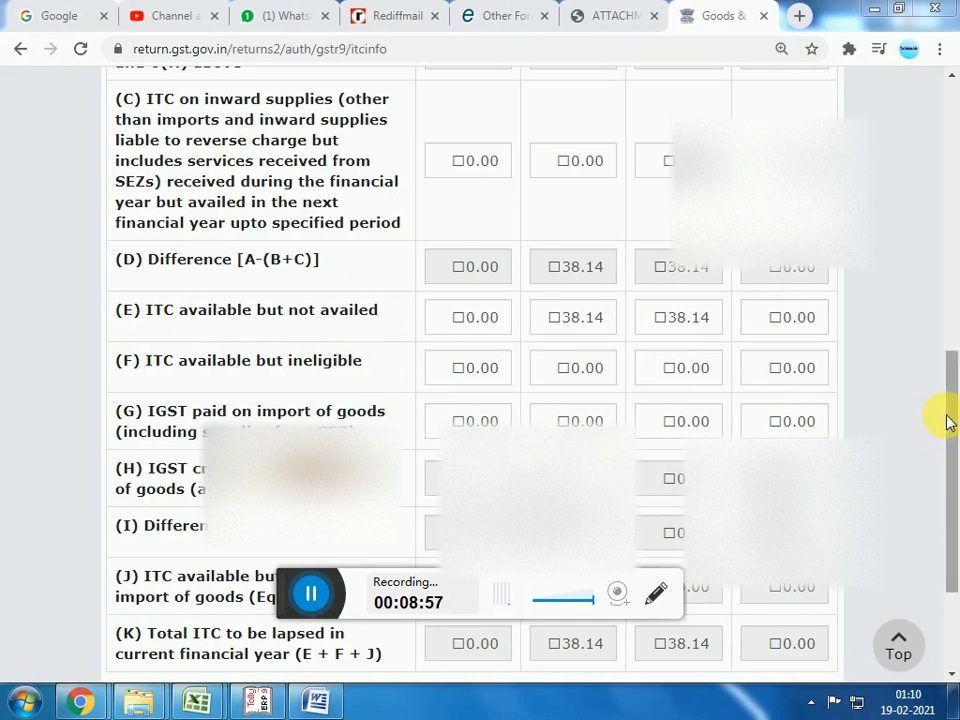
Save the table 8 ITC information and go back to the GSTR-9 dashboard.
{"action": "left_click_drag", "start_coordinate": [949, 420], "coordinate": [949, 534]}
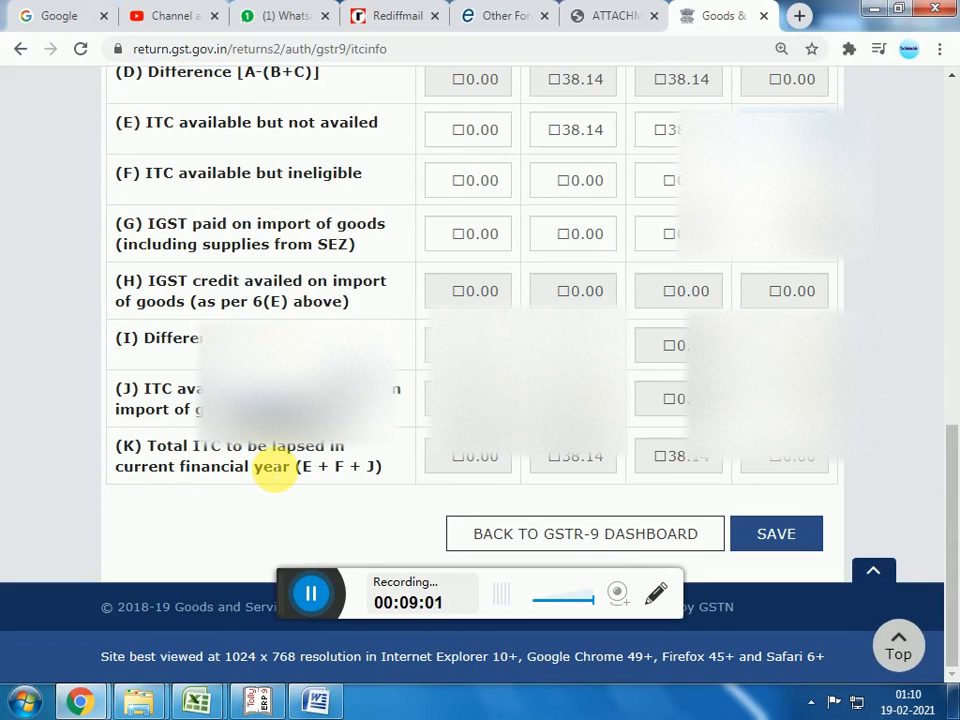
{"action": "left_click", "coordinate": [779, 536]}
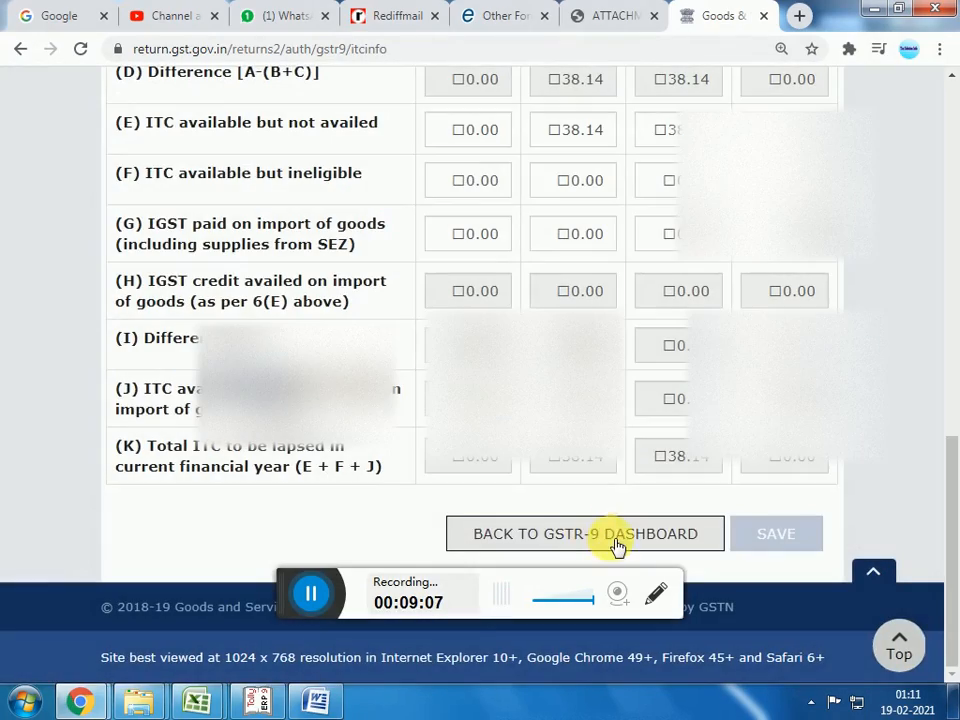
{"action": "left_click", "coordinate": [607, 545]}
Open table 9, tax paid as declared in returns filed, and check its payable, cash and ITC columns.
{"action": "scroll", "coordinate": [606, 540], "scroll_direction": "down", "scroll_amount": 5}
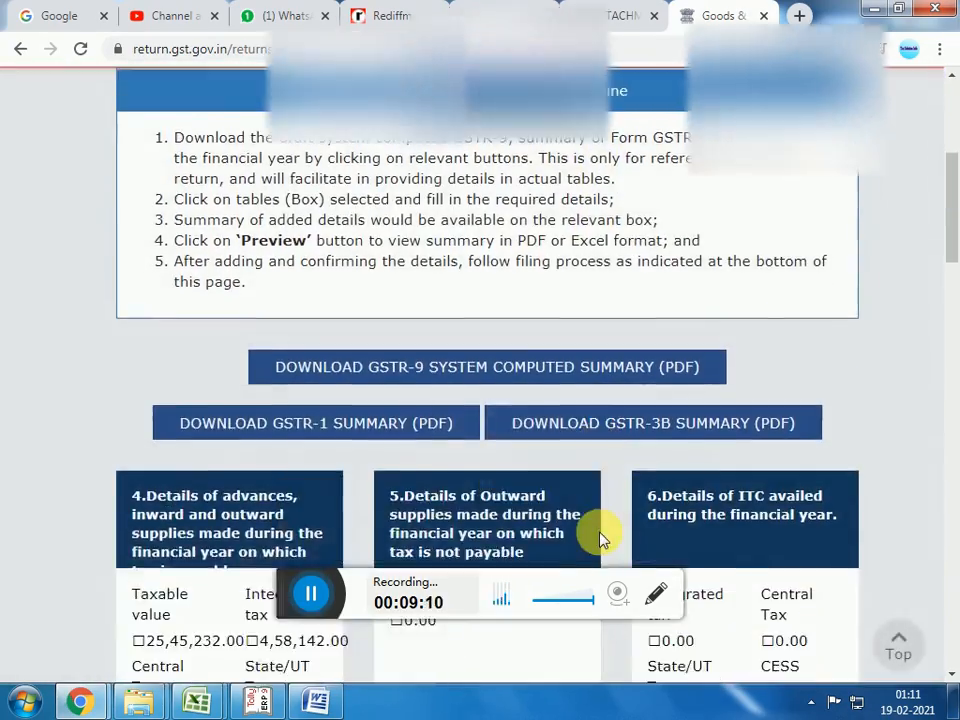
{"action": "left_click", "coordinate": [311, 593]}
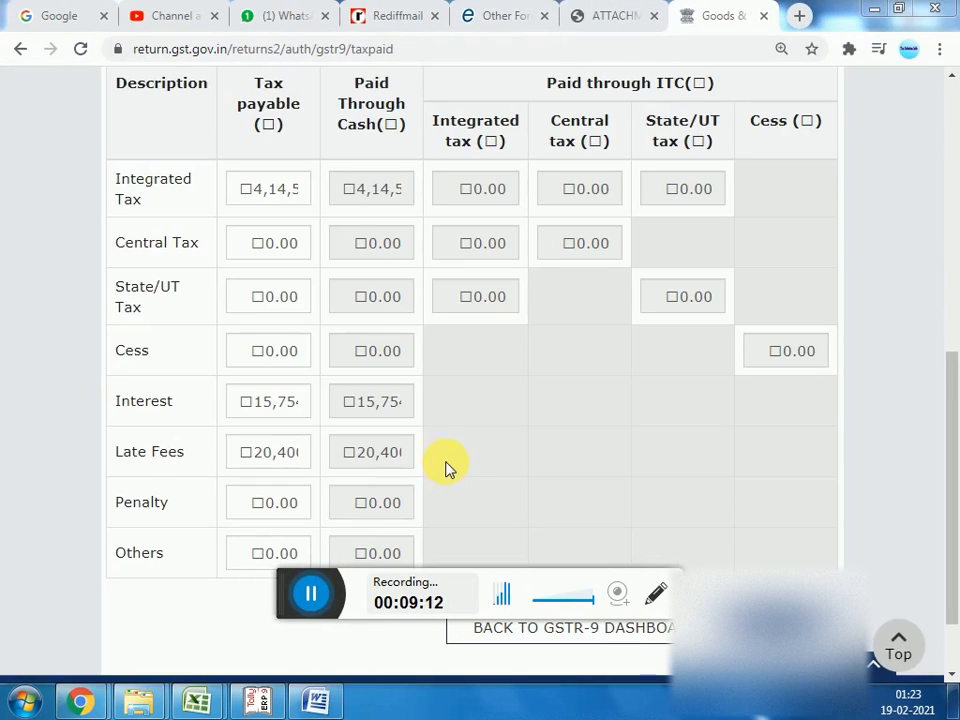
{"action": "scroll", "coordinate": [514, 428], "scroll_direction": "up", "scroll_amount": 3}
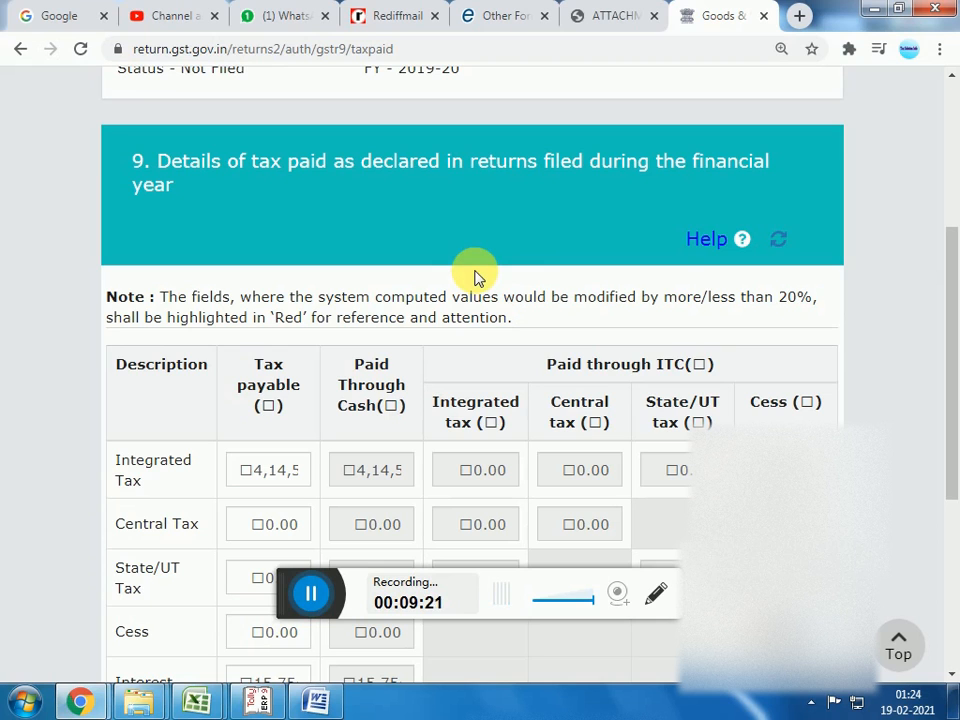
{"action": "scroll", "coordinate": [490, 283], "scroll_direction": "down", "scroll_amount": 1}
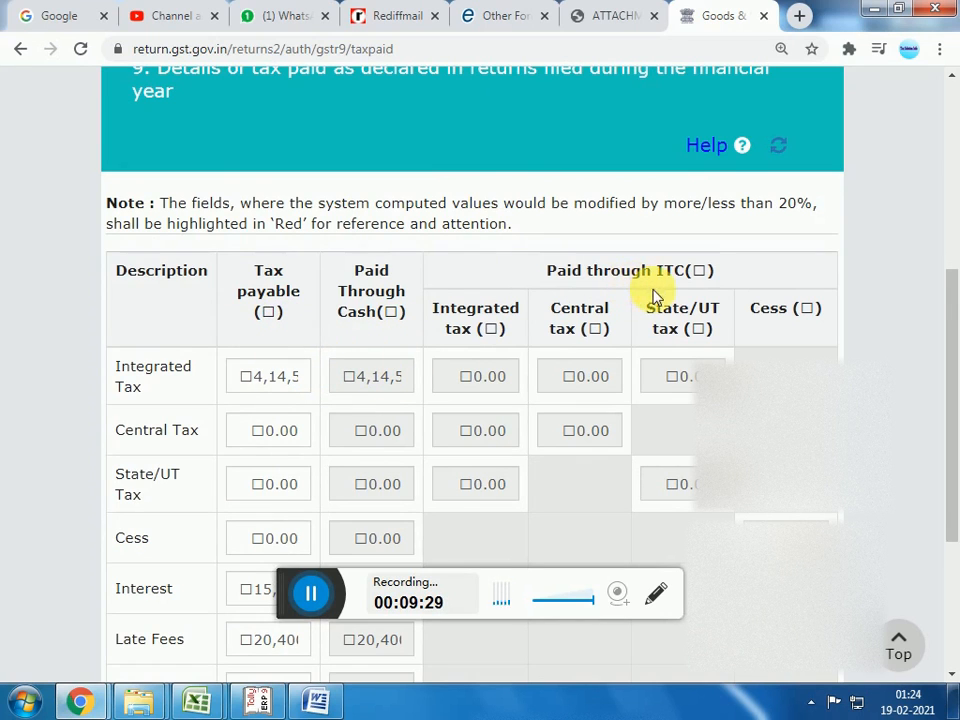
Change the integrated tax payable in table 9 to the table 4 integrated tax figure of 4,58,142.
{"action": "scroll", "coordinate": [615, 405], "scroll_direction": "down", "scroll_amount": 2}
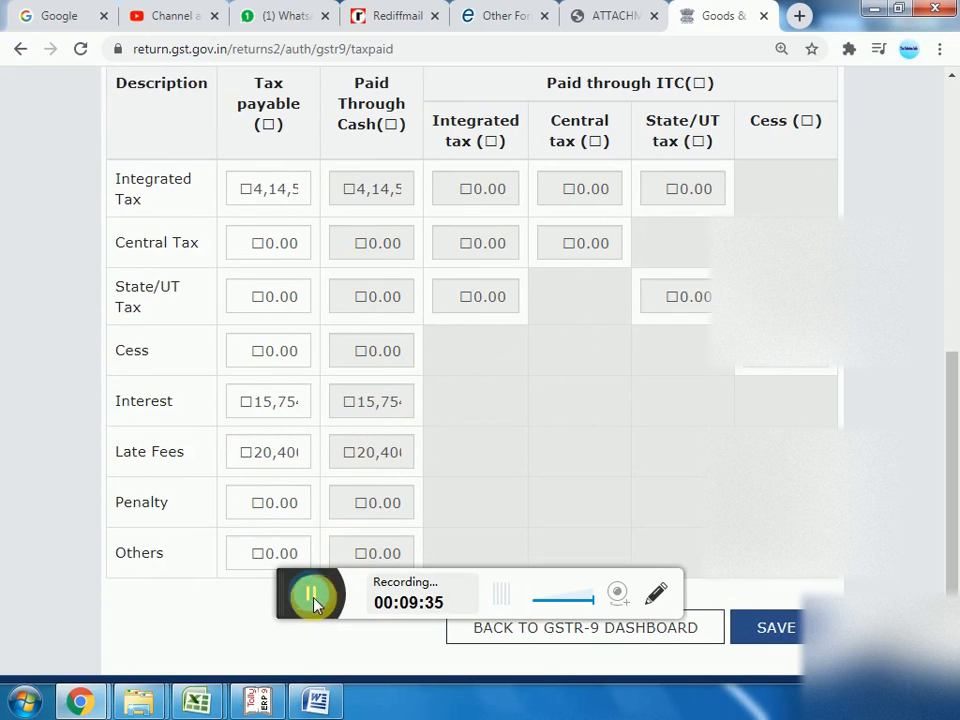
{"action": "scroll", "coordinate": [313, 296], "scroll_direction": "up", "scroll_amount": 1}
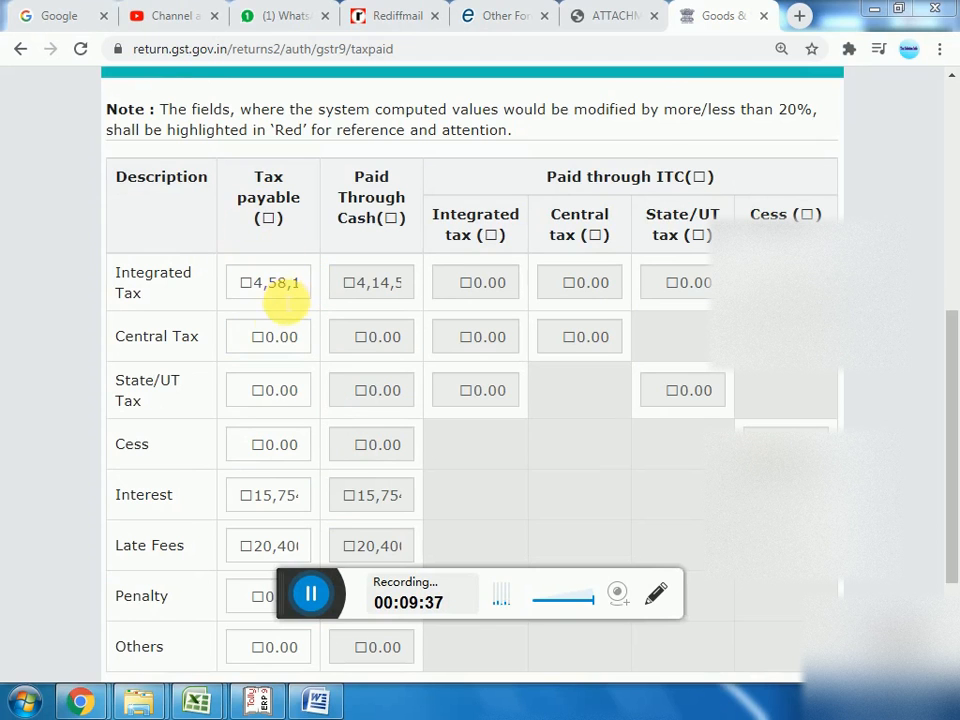
{"action": "left_click", "coordinate": [313, 597]}
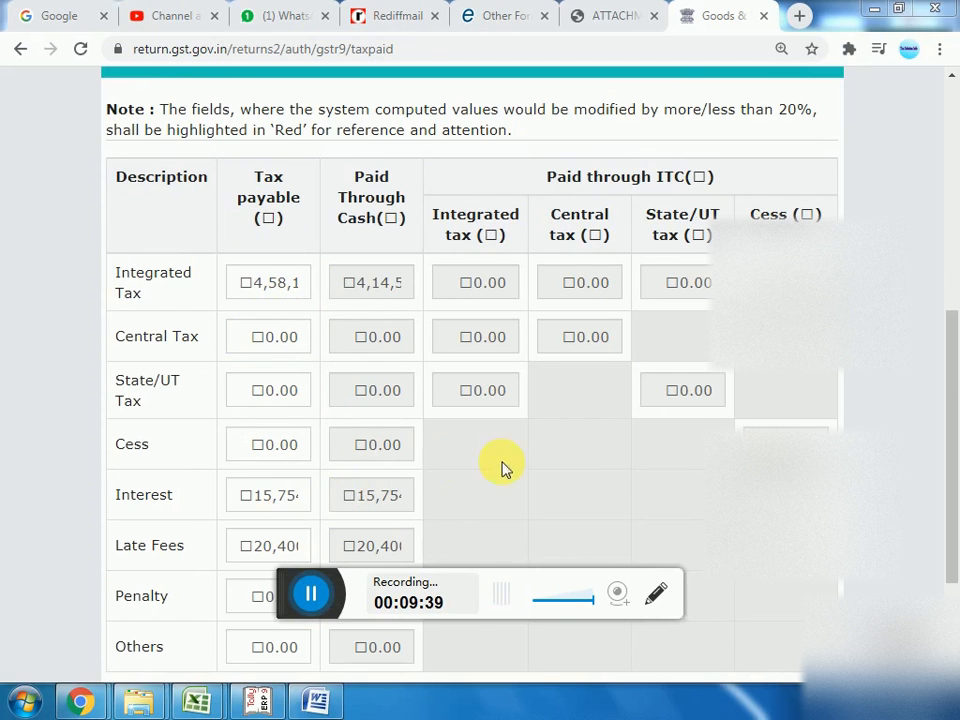
Save the table 9 tax paid details and return to the GSTR-9 dashboard.
{"action": "scroll", "coordinate": [505, 468], "scroll_direction": "down", "scroll_amount": 2}
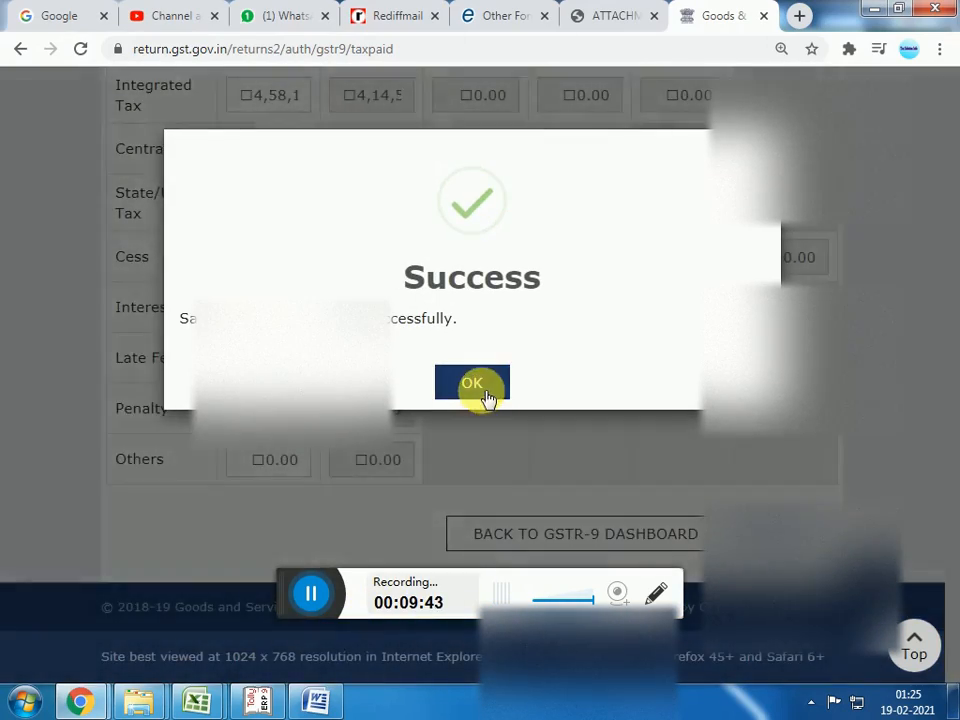
{"action": "left_click", "coordinate": [480, 390]}
{"action": "left_click", "coordinate": [514, 536]}
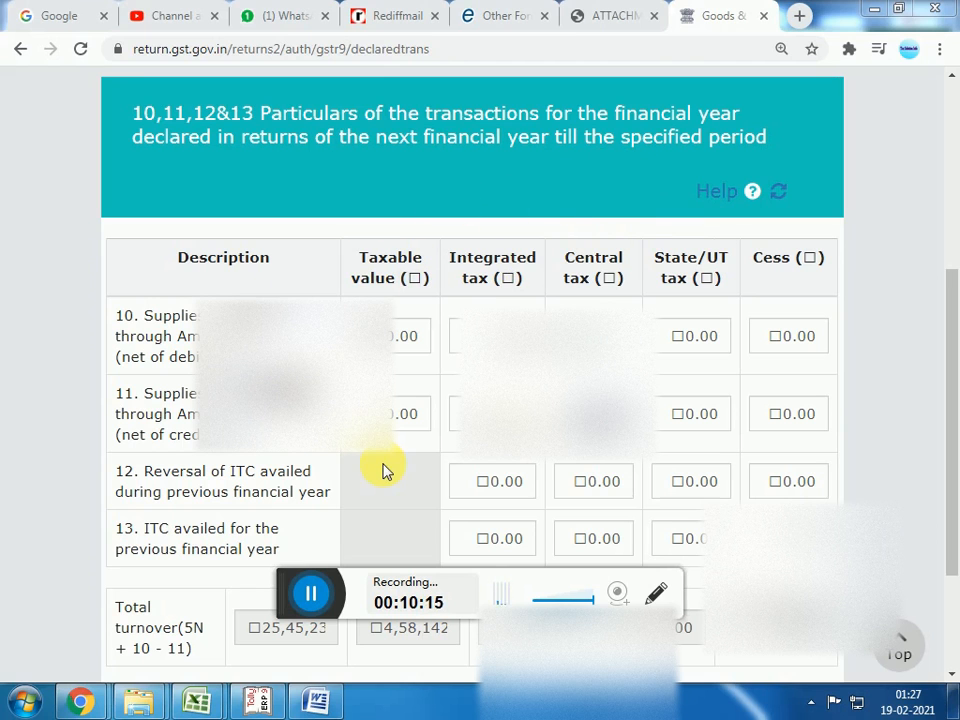
Review tables 10 to 13 for amendments, ITC reversal, ITC availed for the previous year and total turnover.
{"action": "scroll", "coordinate": [386, 461], "scroll_direction": "down", "scroll_amount": 1}
{"action": "scroll", "coordinate": [386, 439], "scroll_direction": "up", "scroll_amount": 1}
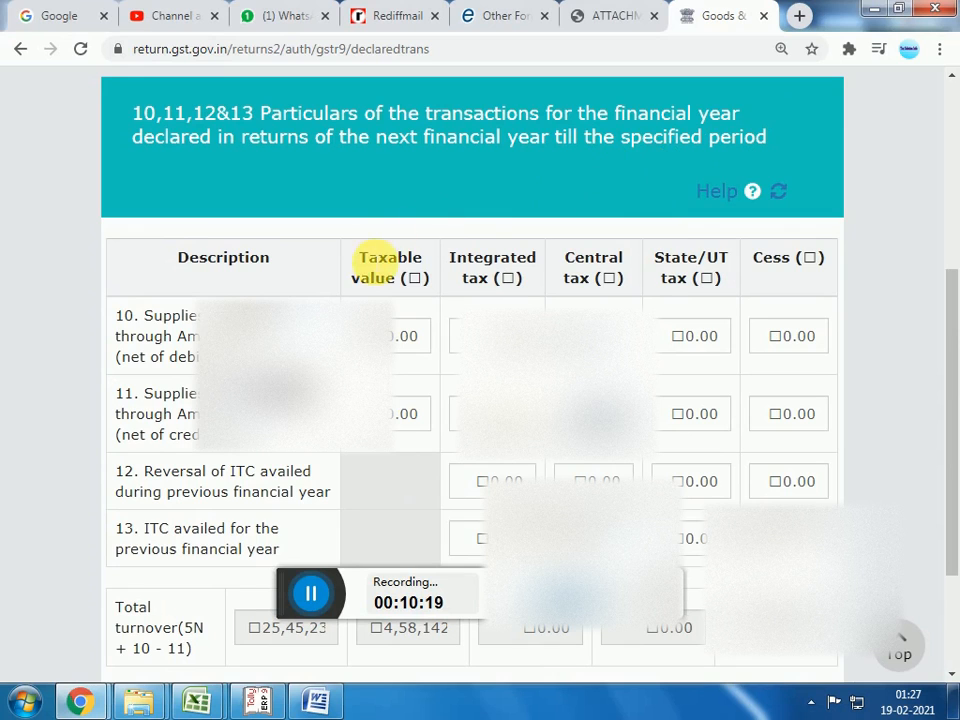
{"action": "scroll", "coordinate": [350, 258], "scroll_direction": "down", "scroll_amount": 2}
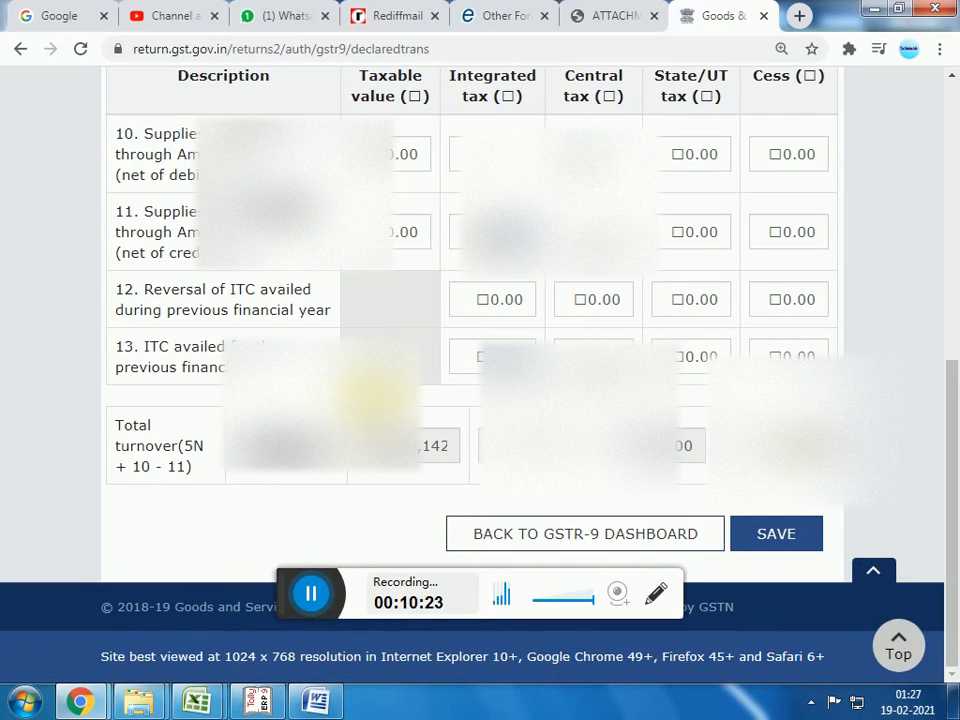
{"action": "scroll", "coordinate": [491, 265], "scroll_direction": "up", "scroll_amount": 2}
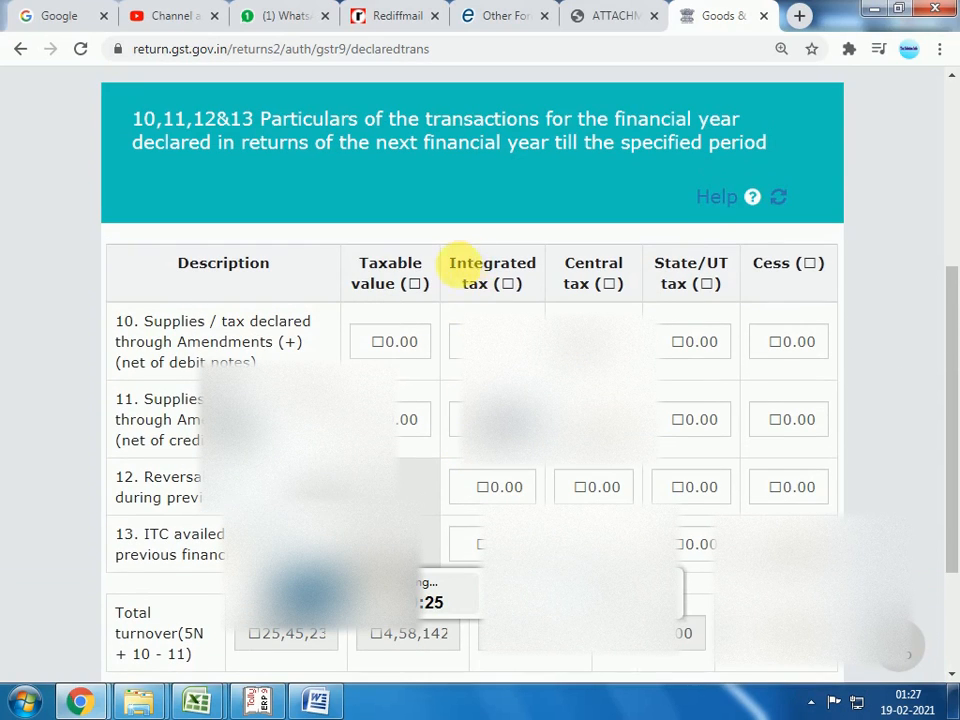
{"action": "scroll", "coordinate": [512, 298], "scroll_direction": "down", "scroll_amount": 2}
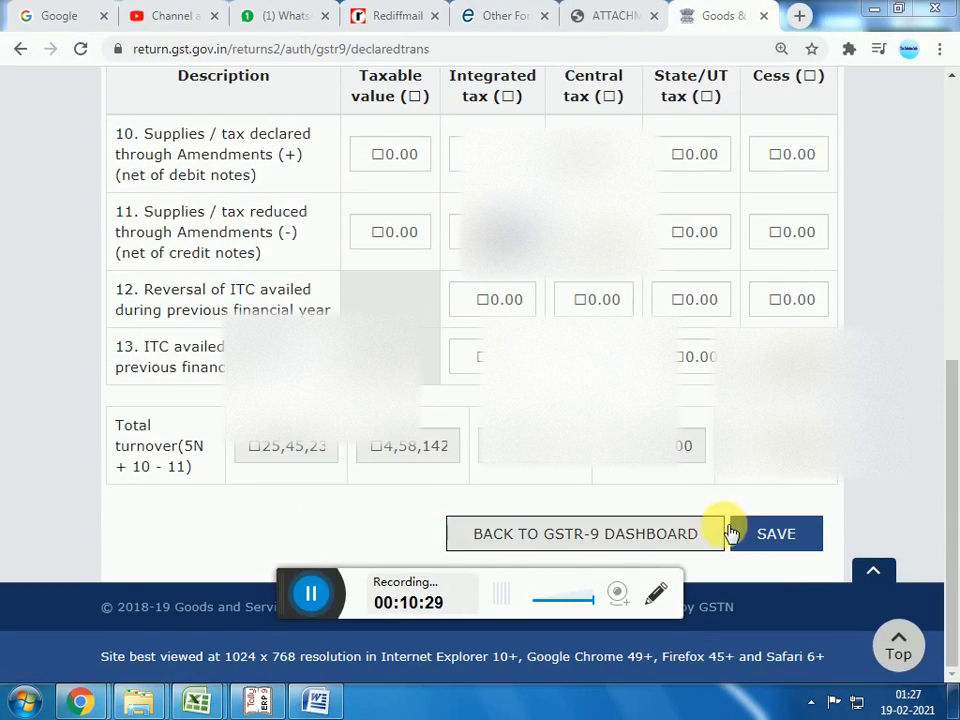
Save the details of tables 10 to 13 and go back to the GSTR-9 dashboard.
{"action": "left_click", "coordinate": [784, 534]}
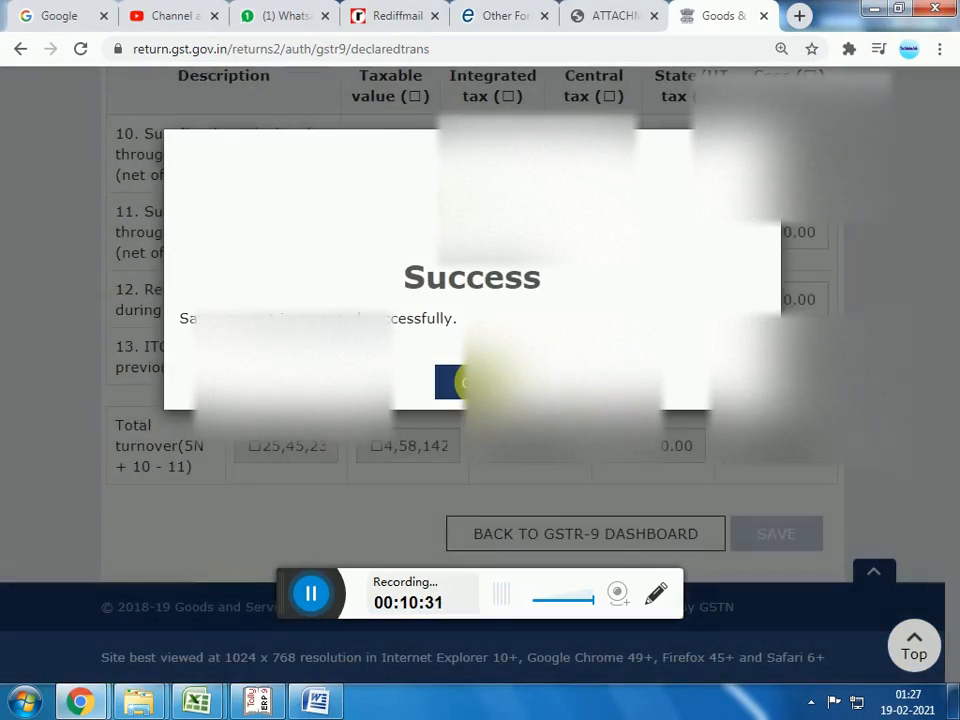
{"action": "left_click", "coordinate": [463, 381]}
{"action": "left_click", "coordinate": [585, 533]}
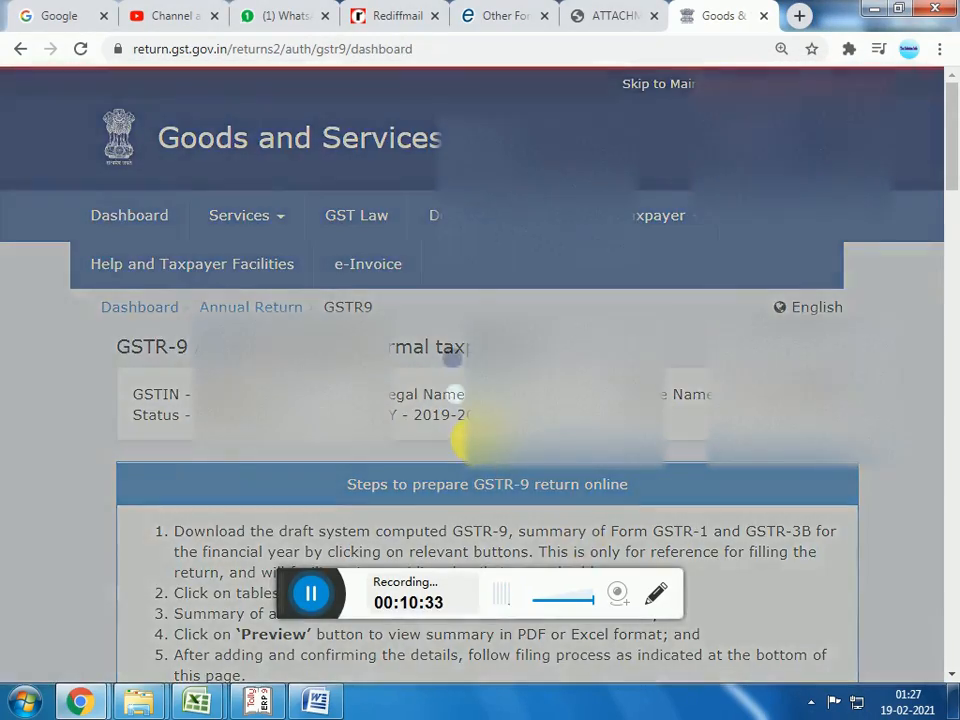
Open table 14, differential tax paid on account of tables 10 and 11, and save it with zero values.
{"action": "scroll", "coordinate": [468, 410], "scroll_direction": "down", "scroll_amount": 5}
{"action": "left_click", "coordinate": [320, 594]}
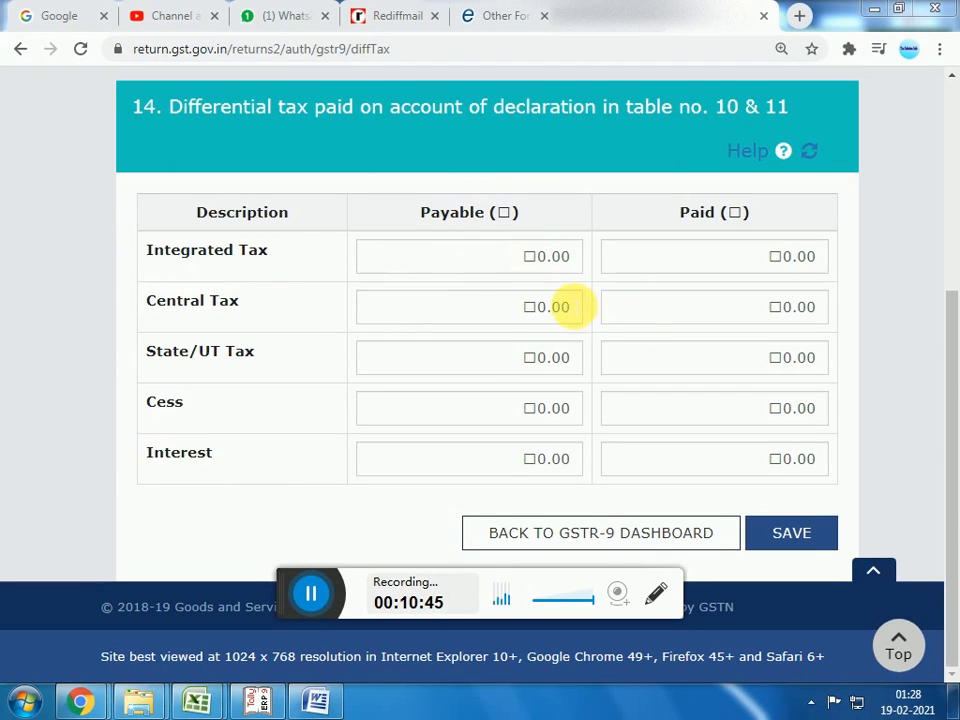
{"action": "left_click", "coordinate": [797, 535]}
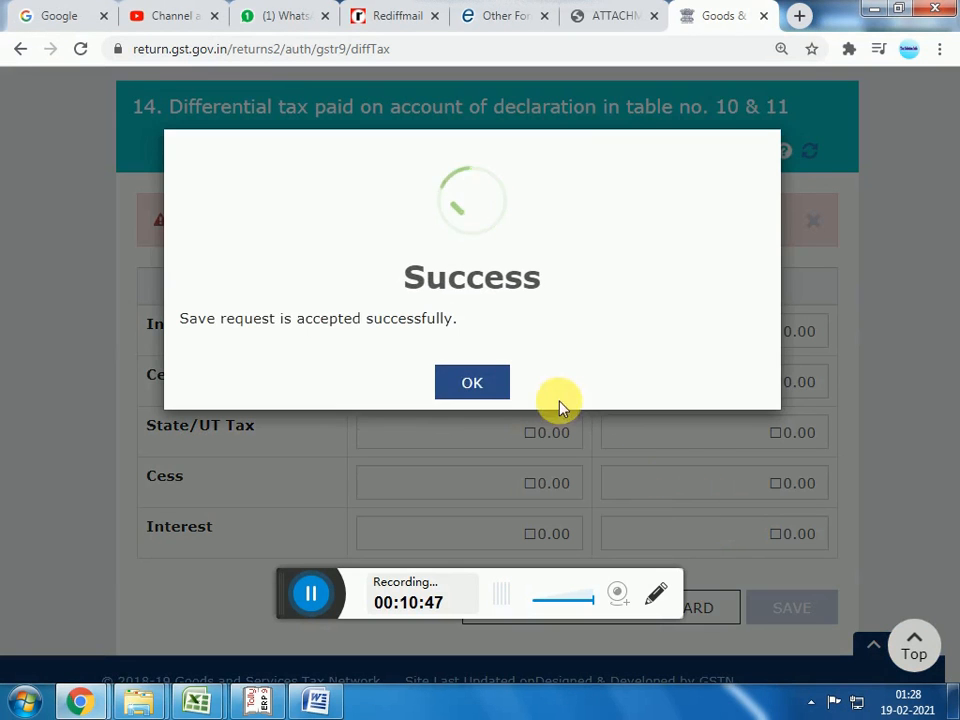
Save table 15, particulars of demands and refunds, with zero values and return to the GSTR-9 dashboard.
{"action": "left_click", "coordinate": [482, 383]}
{"action": "left_click", "coordinate": [311, 593]}
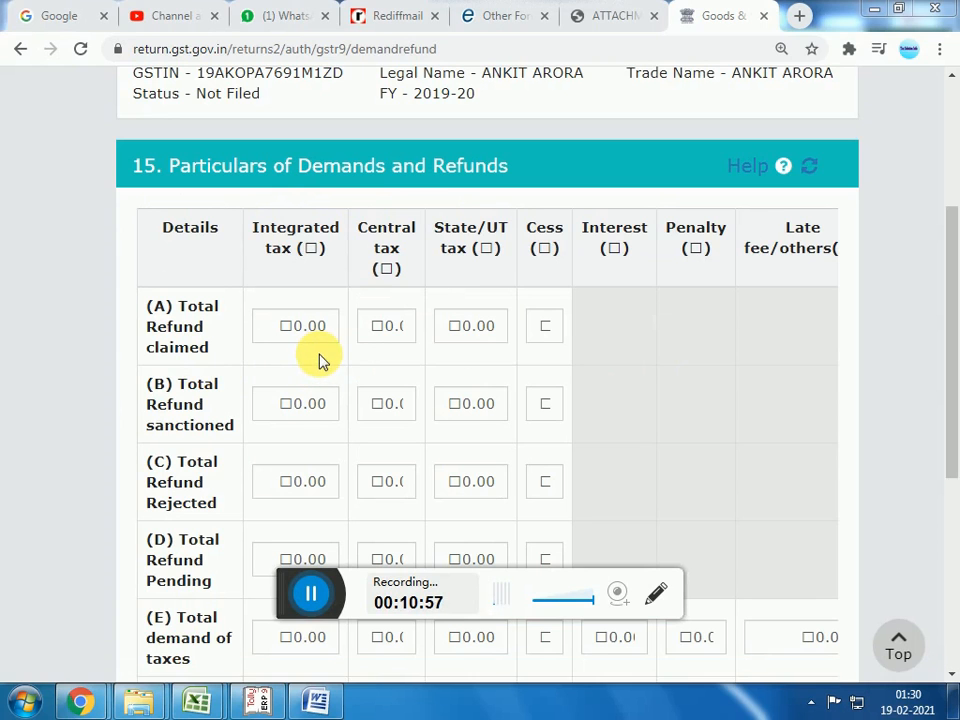
{"action": "left_click_drag", "start_coordinate": [949, 293], "coordinate": [947, 454]}
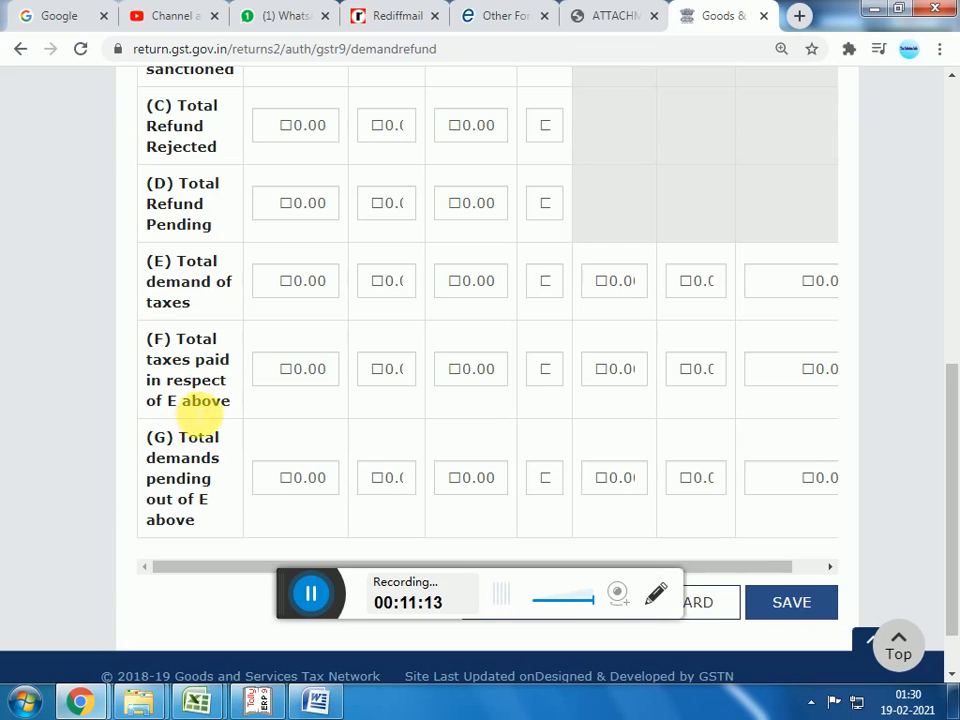
{"action": "scroll", "coordinate": [272, 400], "scroll_direction": "down", "scroll_amount": 1}
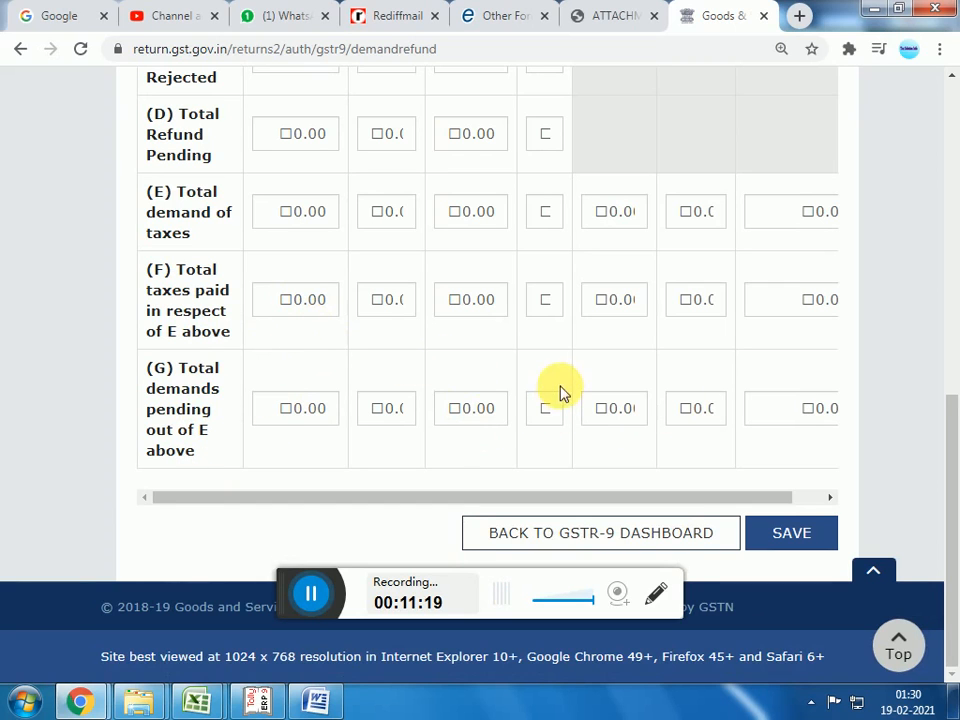
{"action": "left_click", "coordinate": [795, 536]}
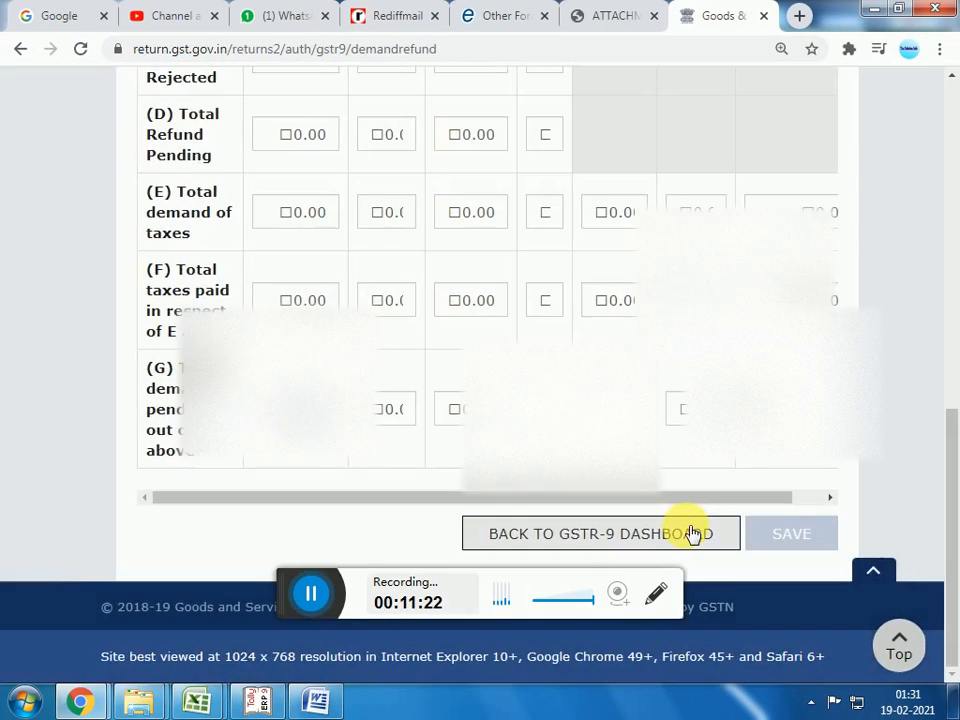
{"action": "left_click", "coordinate": [690, 533]}
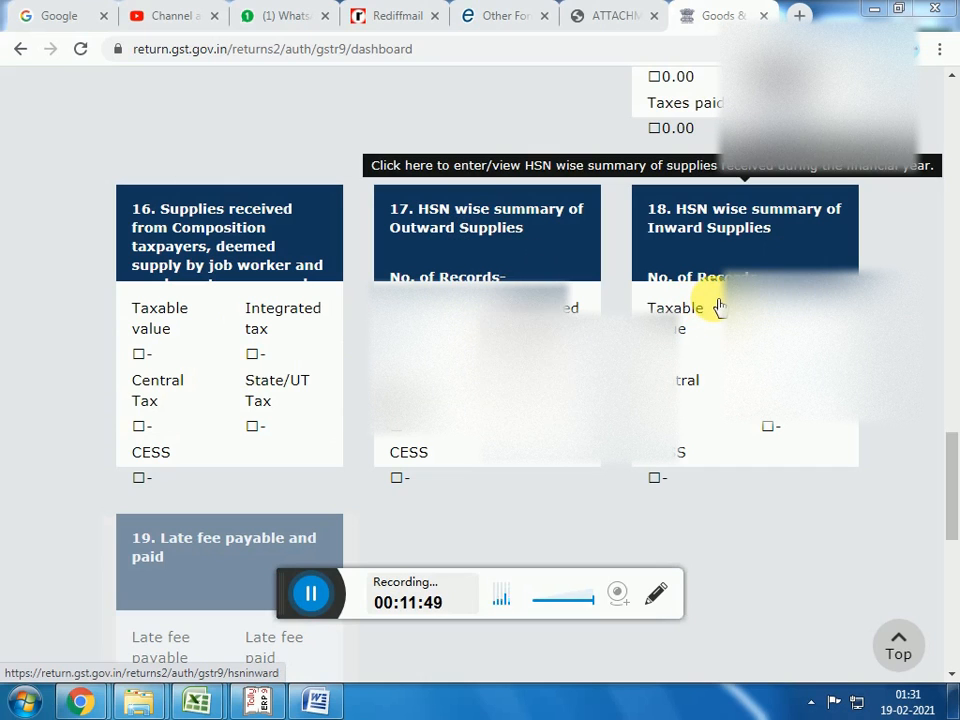
Compute the liabilities for the GSTR-9 return and check the late fee and filing options on the dashboard.
{"action": "left_click_drag", "start_coordinate": [949, 456], "coordinate": [952, 592]}
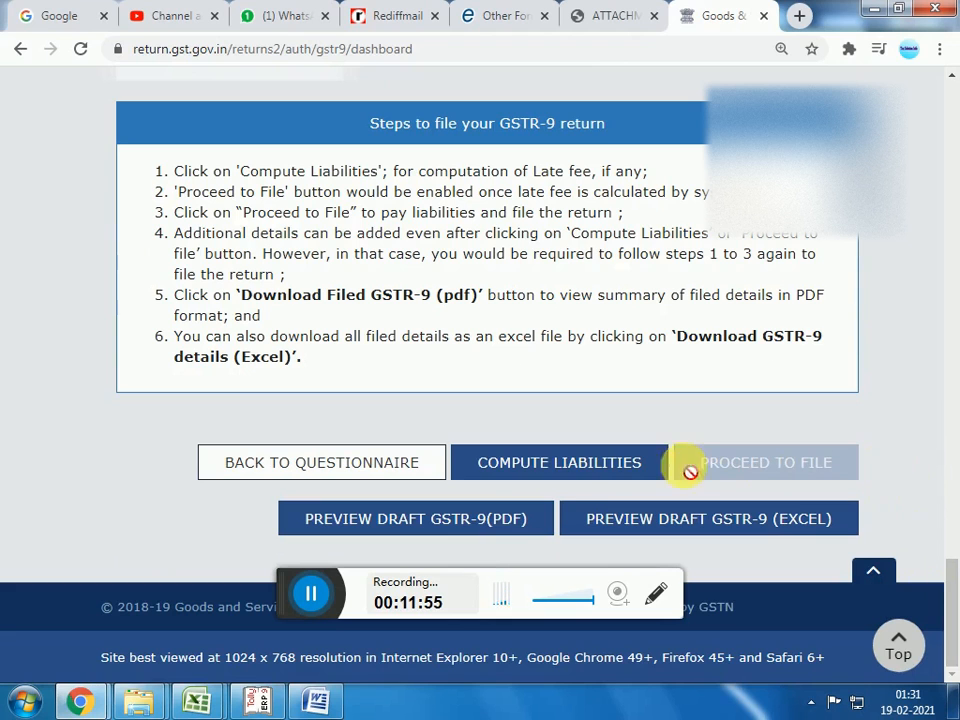
{"action": "left_click", "coordinate": [577, 478]}
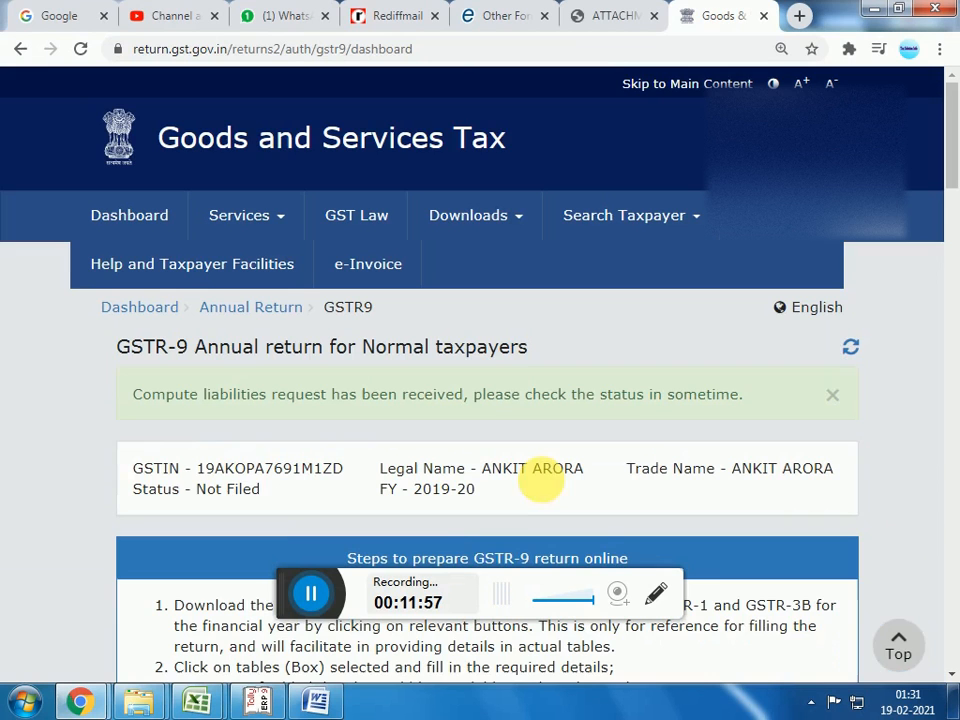
{"action": "left_click", "coordinate": [311, 595]}
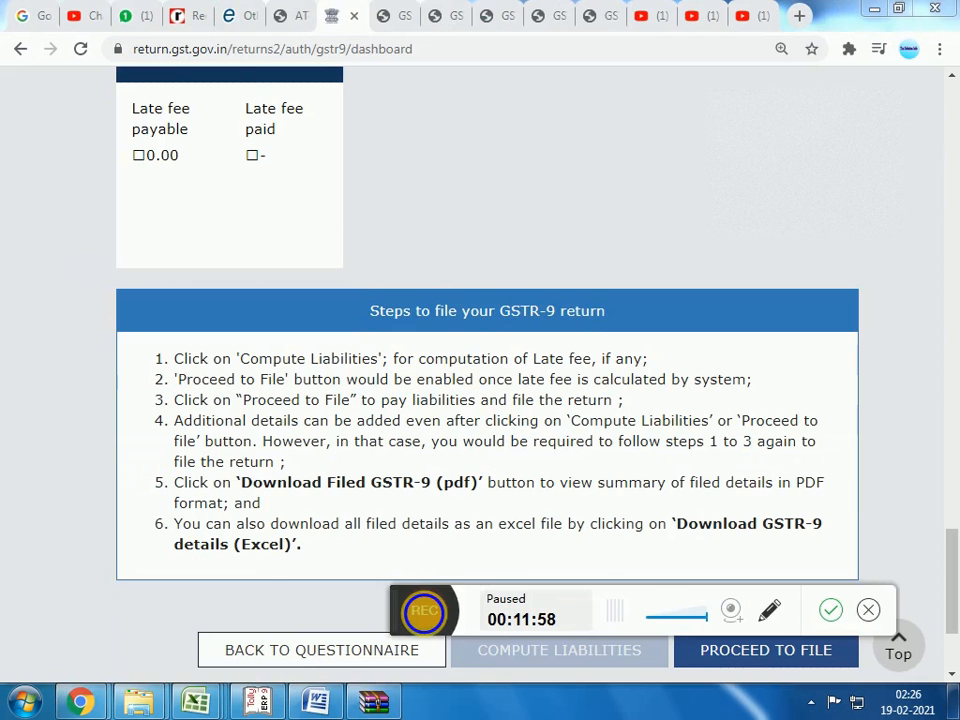
{"action": "left_click", "coordinate": [424, 613]}
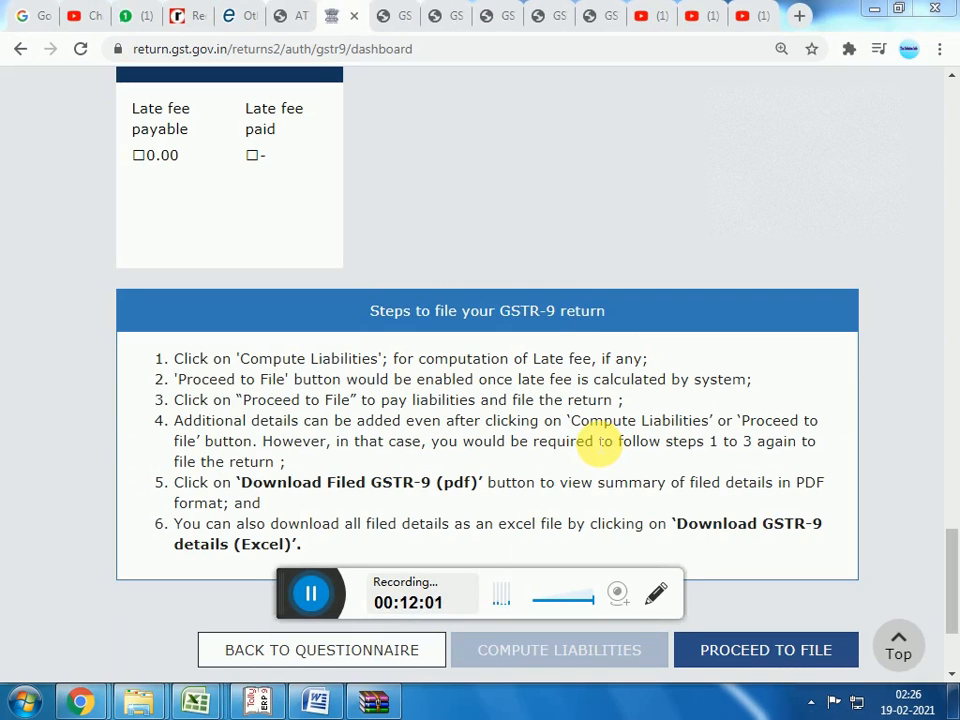
{"action": "scroll", "coordinate": [510, 388], "scroll_direction": "up", "scroll_amount": 4}
{"action": "scroll", "coordinate": [507, 387], "scroll_direction": "down", "scroll_amount": 4}
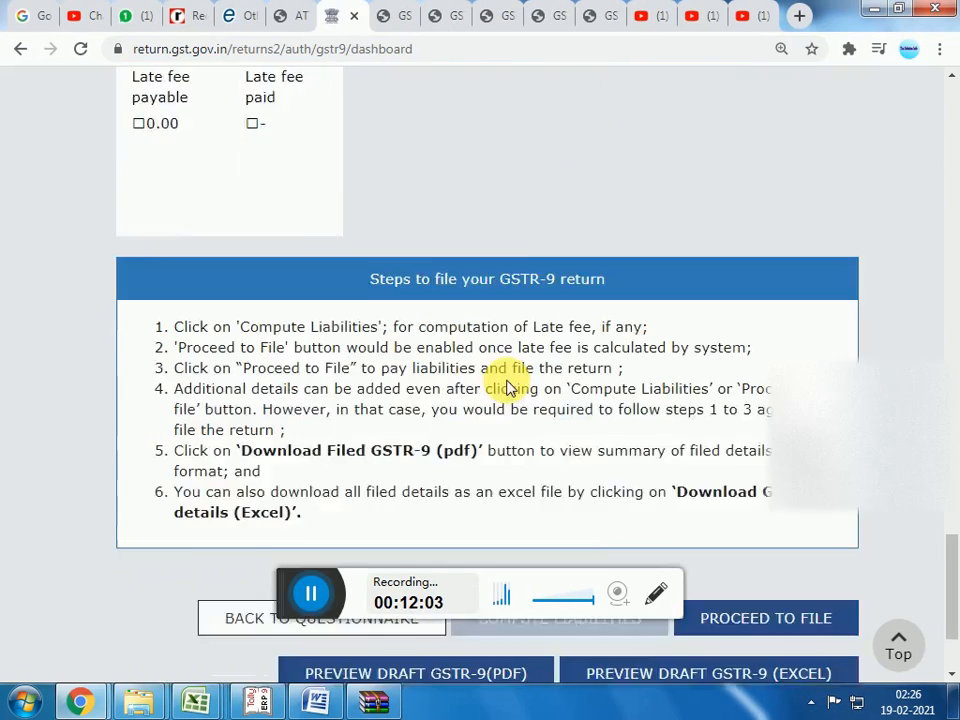
{"action": "scroll", "coordinate": [507, 388], "scroll_direction": "down", "scroll_amount": 2}
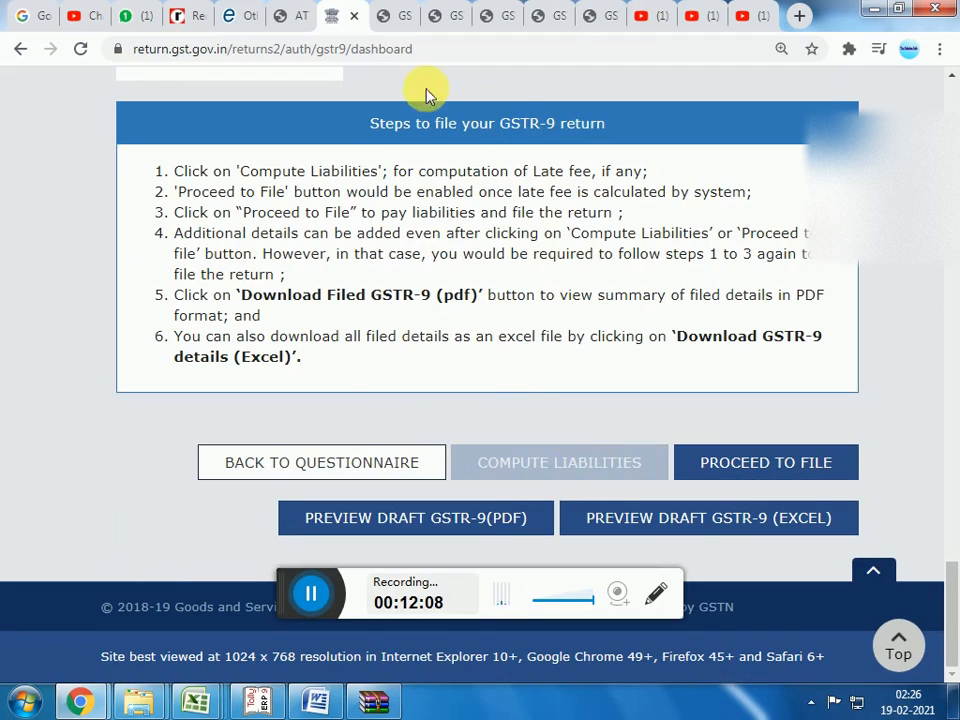
Review the downloaded draft GSTR-9 PDF, from the outward supplies and ITC tables to the tax paid details in table 9.
{"action": "left_click", "coordinate": [388, 17]}
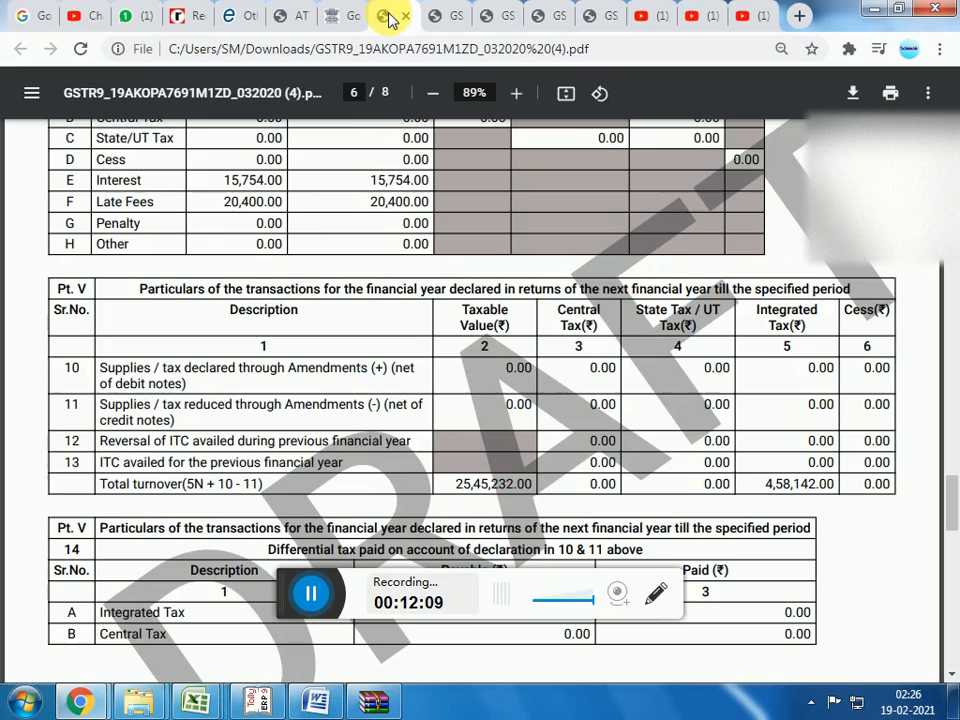
{"action": "scroll", "coordinate": [621, 317], "scroll_direction": "up", "scroll_amount": 10}
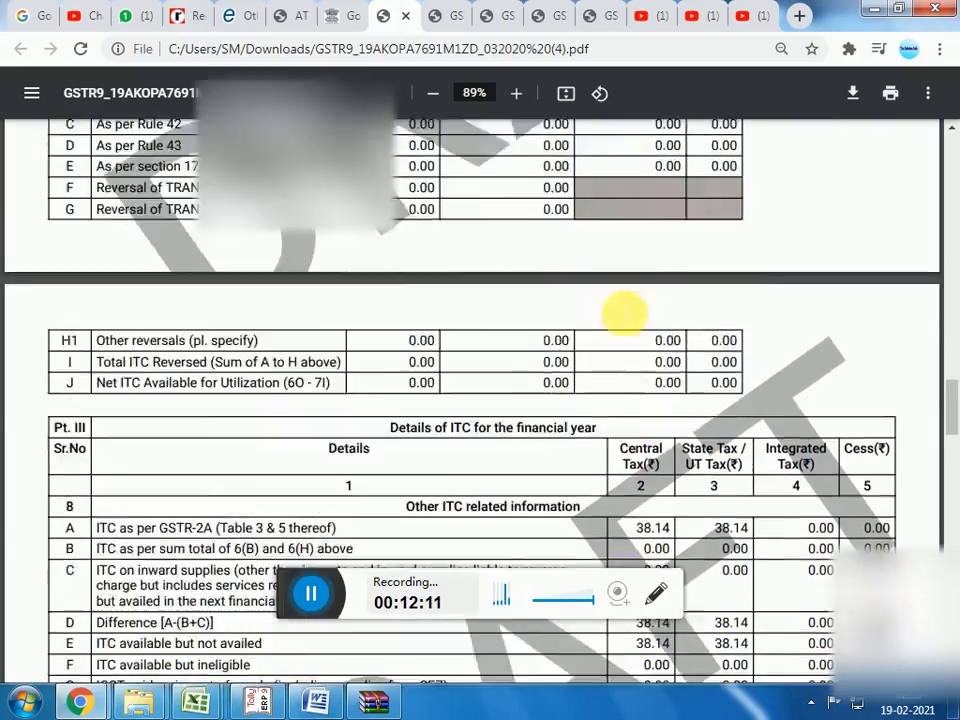
{"action": "scroll", "coordinate": [624, 314], "scroll_direction": "up", "scroll_amount": 15}
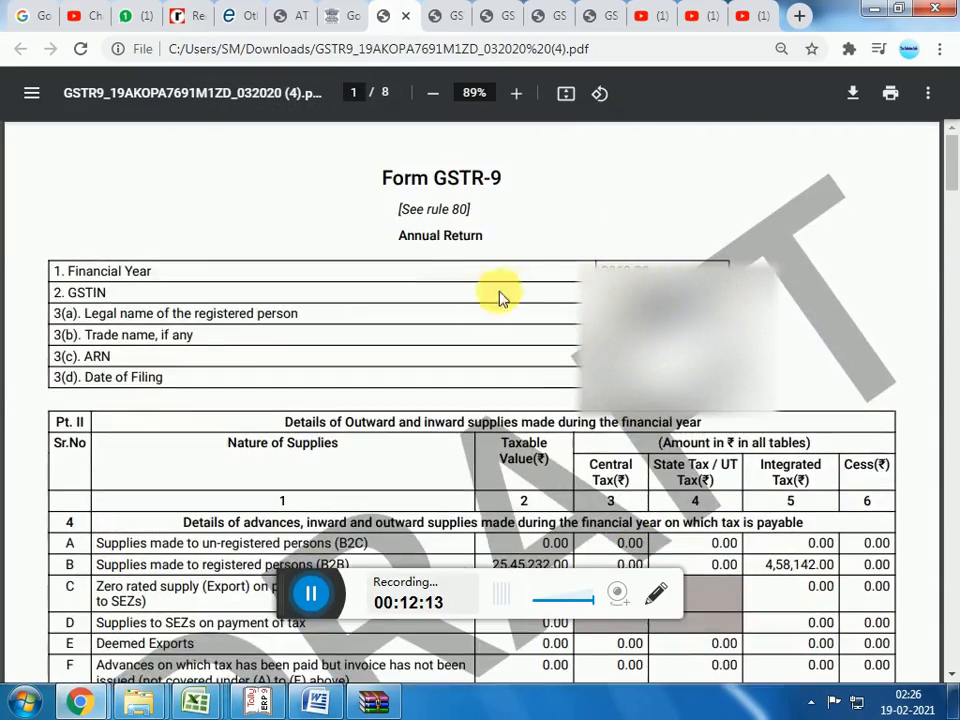
{"action": "scroll", "coordinate": [501, 297], "scroll_direction": "down", "scroll_amount": 3}
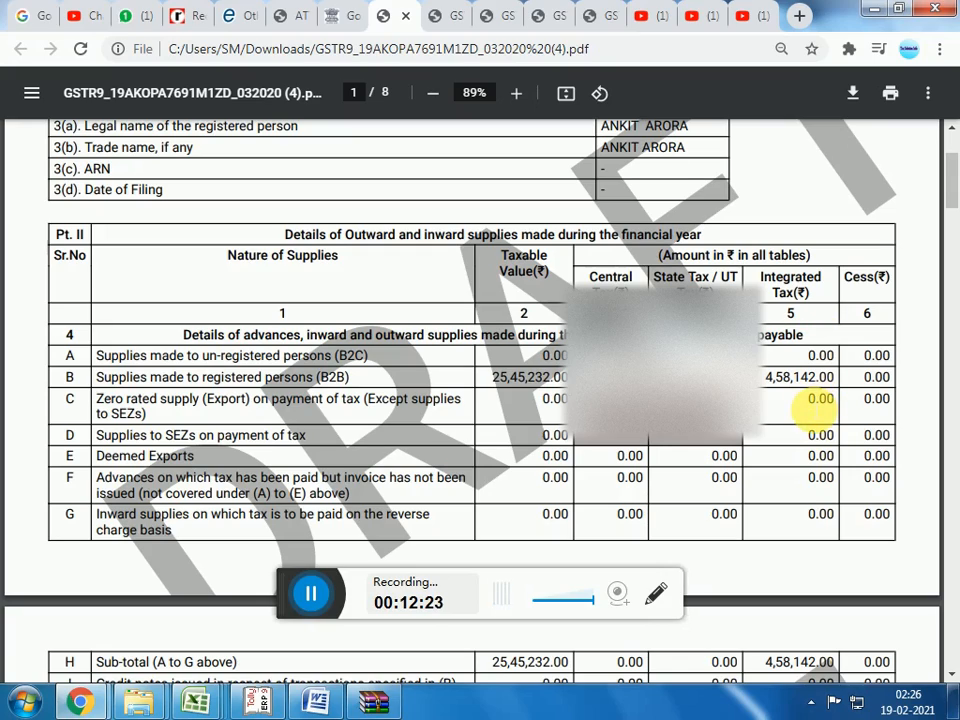
{"action": "scroll", "coordinate": [820, 405], "scroll_direction": "down", "scroll_amount": 5}
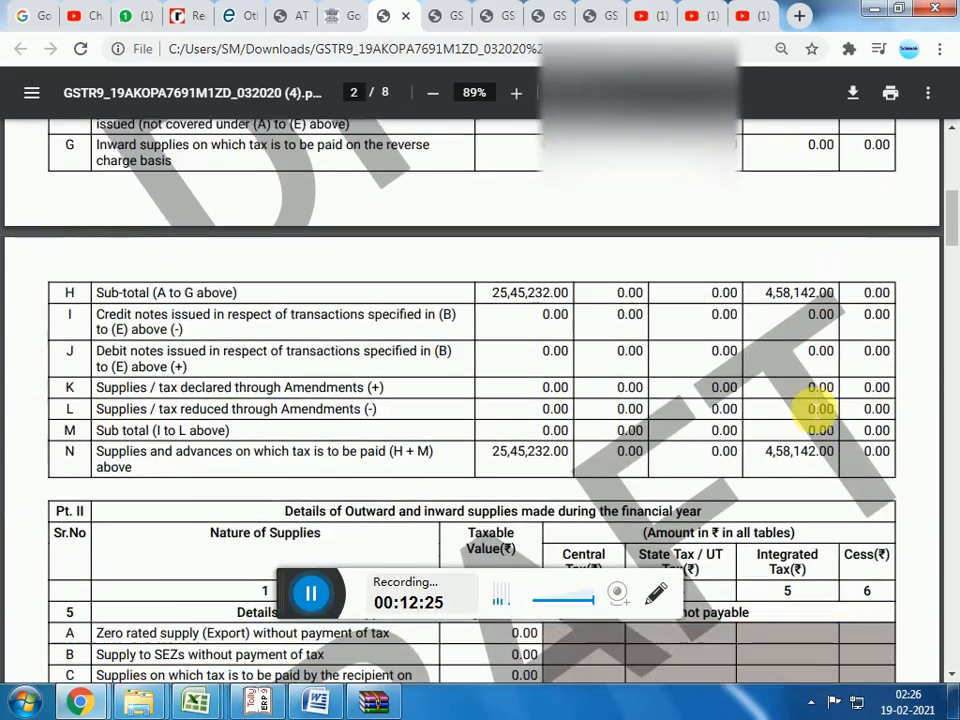
{"action": "scroll", "coordinate": [812, 405], "scroll_direction": "down", "scroll_amount": 13}
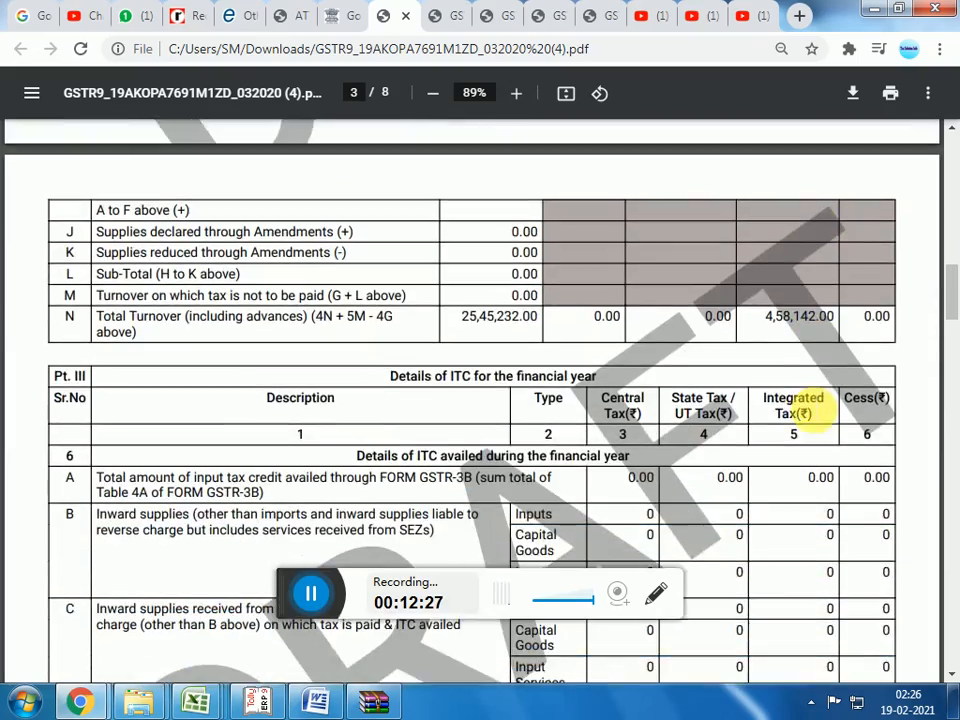
{"action": "scroll", "coordinate": [812, 410], "scroll_direction": "down", "scroll_amount": 9}
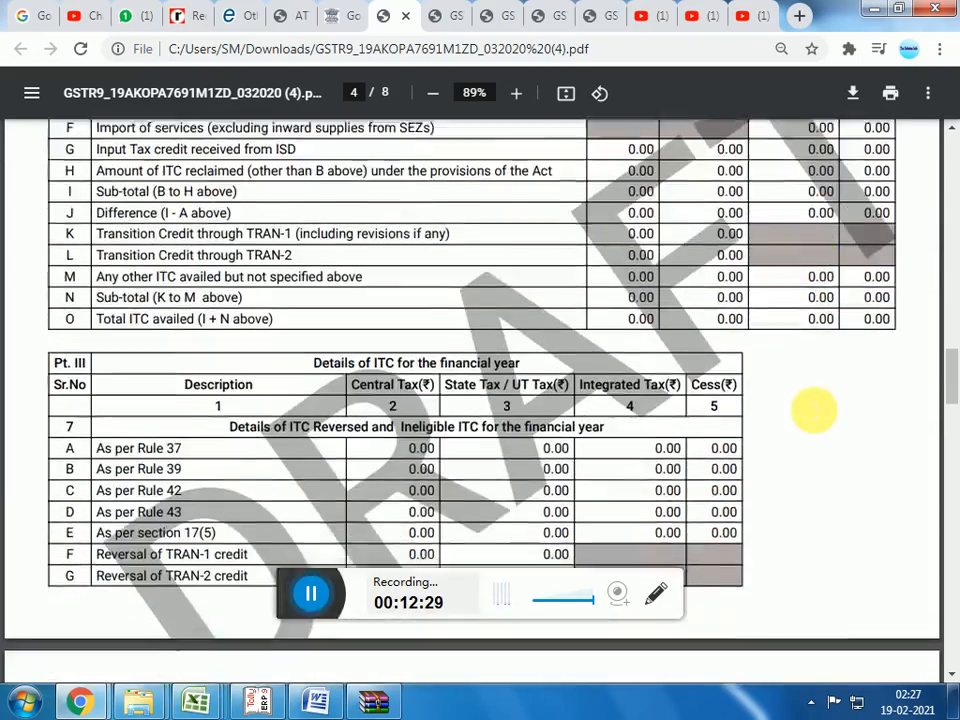
{"action": "scroll", "coordinate": [814, 410], "scroll_direction": "down", "scroll_amount": 12}
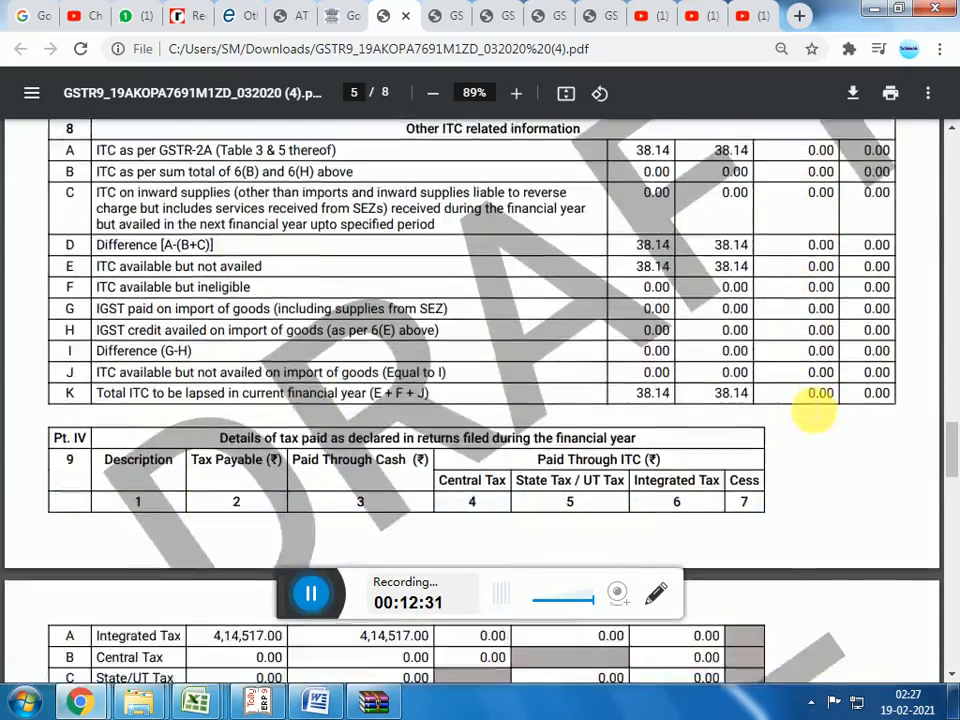
{"action": "scroll", "coordinate": [812, 408], "scroll_direction": "down", "scroll_amount": 3}
{"action": "scroll", "coordinate": [803, 400], "scroll_direction": "up", "scroll_amount": 2}
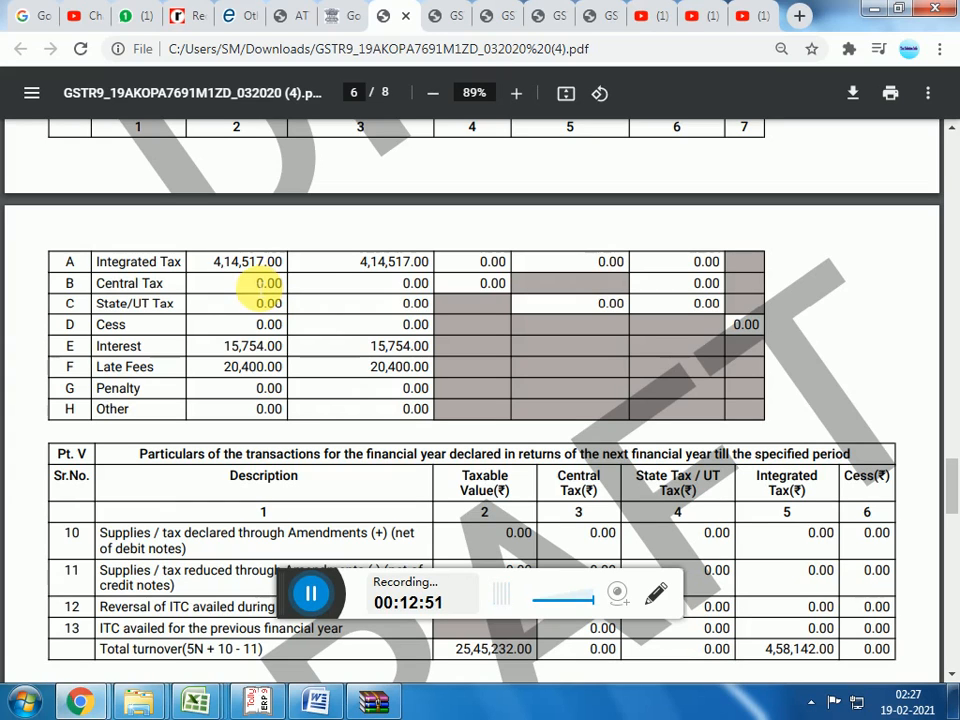
Subtract the integrated tax on B2B supplies, 4,58,142, from the integrated tax paid, 4,14,517, in Calculator.
{"action": "left_click", "coordinate": [325, 594]}
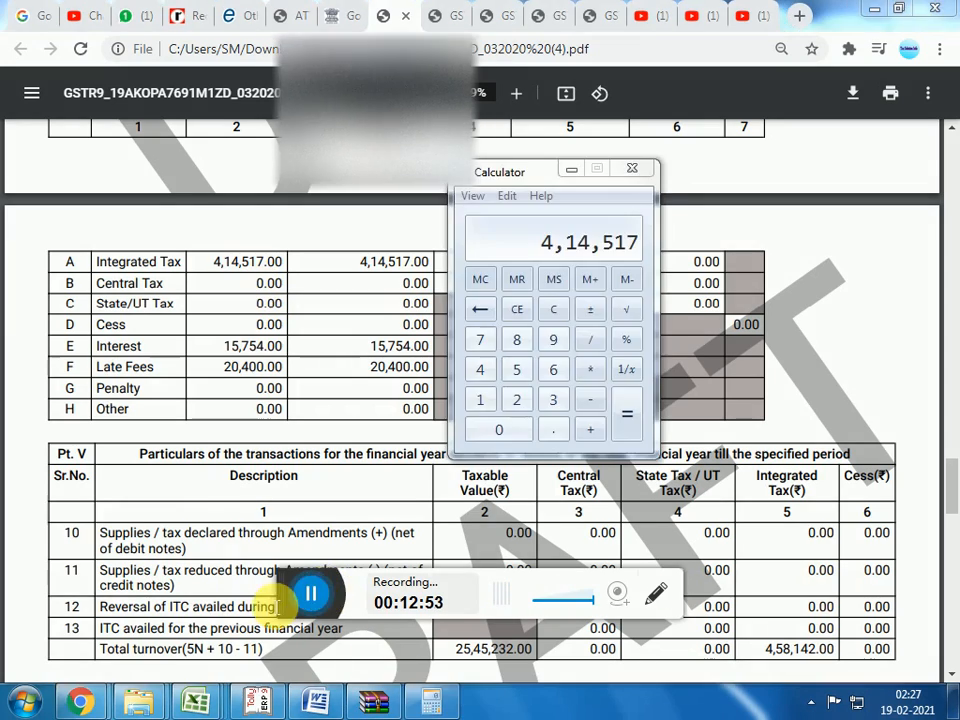
{"action": "left_click", "coordinate": [592, 403]}
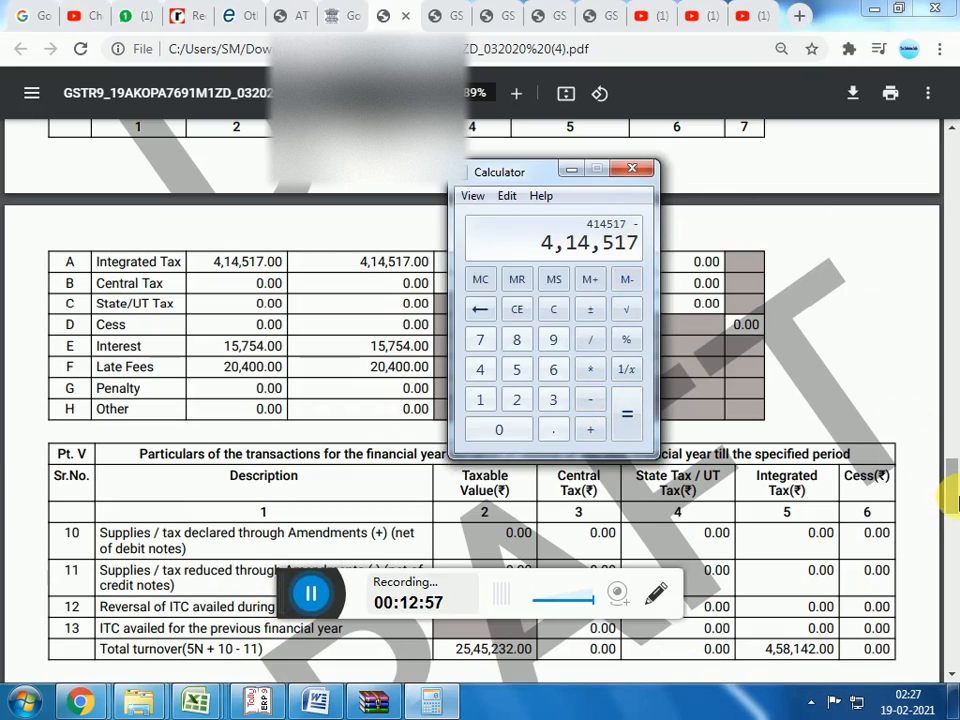
{"action": "left_click_drag", "start_coordinate": [950, 500], "coordinate": [947, 190]}
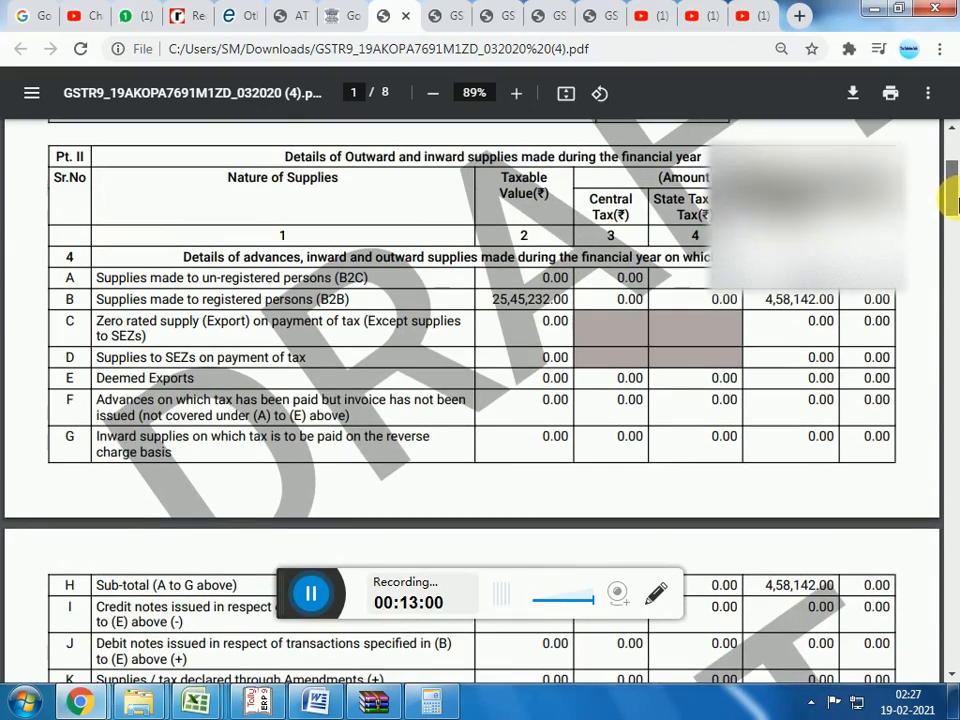
{"action": "left_click", "coordinate": [434, 703]}
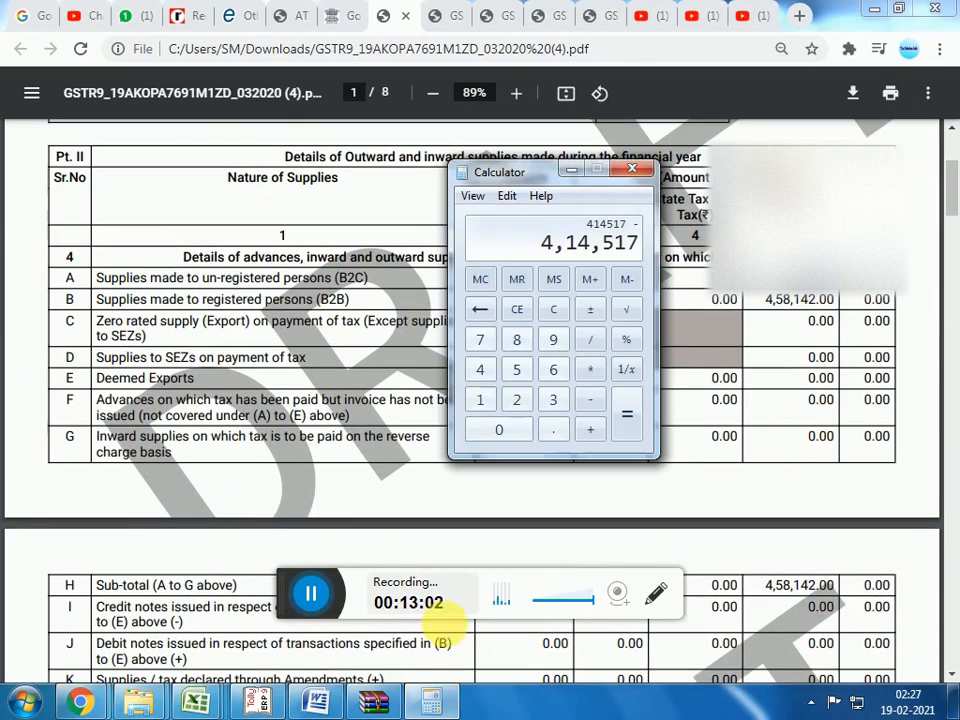
{"action": "left_click", "coordinate": [494, 400]}
{"action": "left_click", "coordinate": [519, 401]}
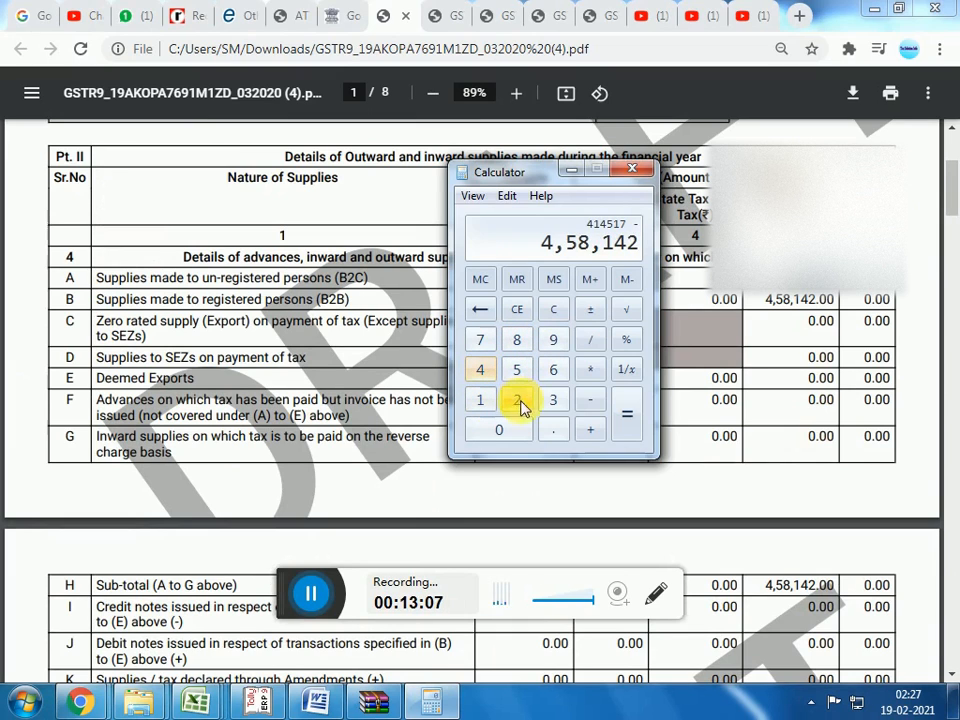
{"action": "left_click", "coordinate": [638, 438]}
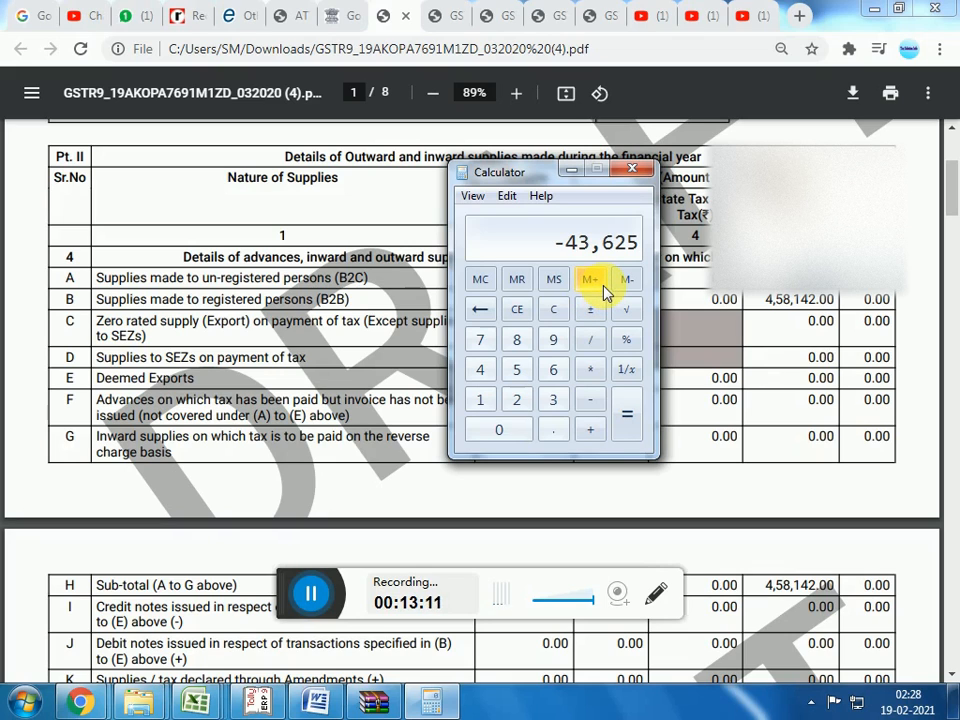
{"action": "left_click", "coordinate": [312, 596]}
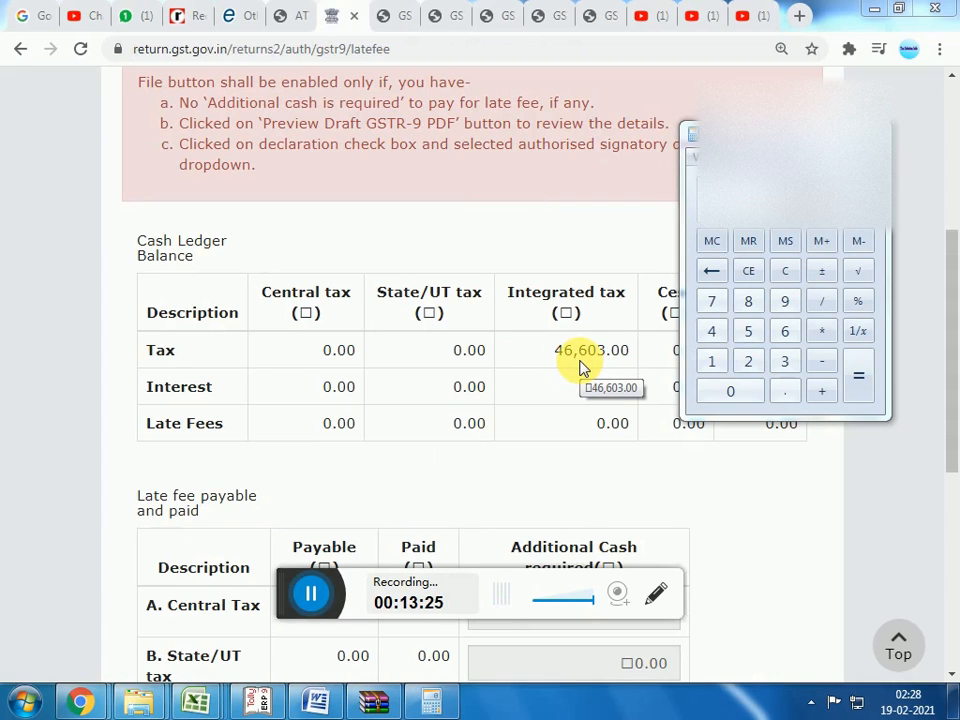
Proceed to file from the GSTR-9 dashboard and go to the declaration under table 19, late fee payable and paid.
{"action": "left_click", "coordinate": [313, 593]}
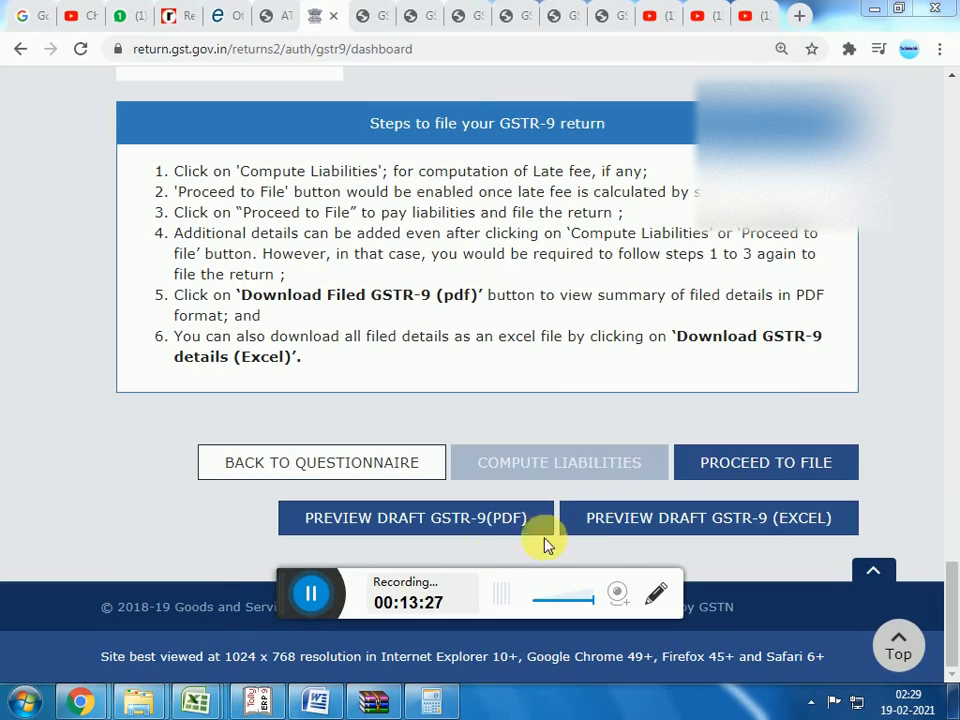
{"action": "left_click", "coordinate": [718, 464]}
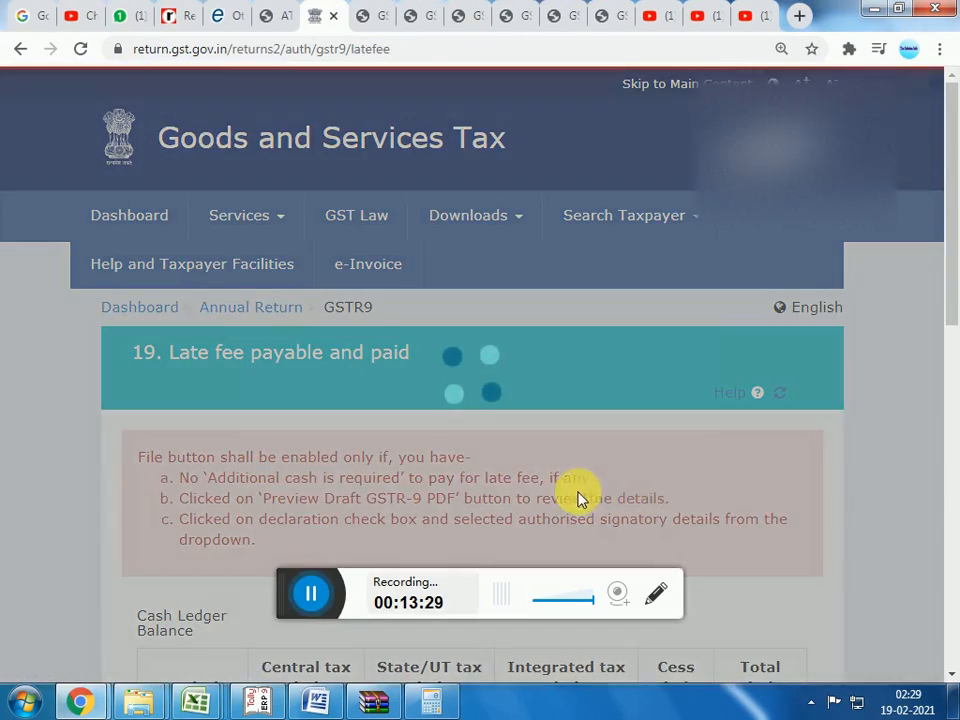
{"action": "scroll", "coordinate": [500, 438], "scroll_direction": "down", "scroll_amount": 2}
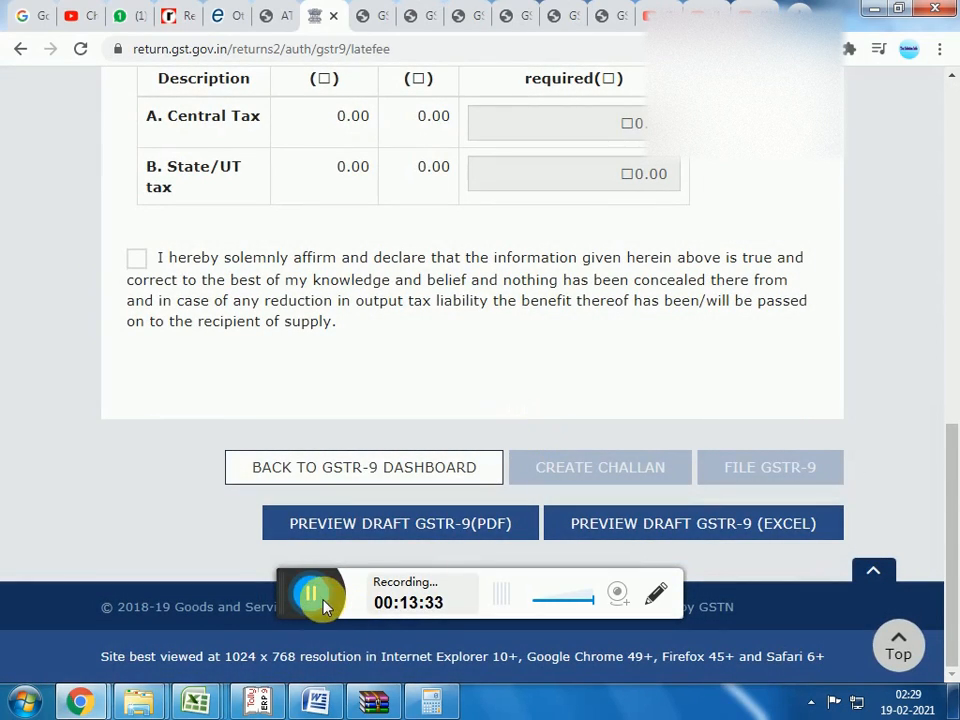
Accept the declaration that the information is true and correct, and select the authorised signatory.
{"action": "left_click", "coordinate": [139, 259]}
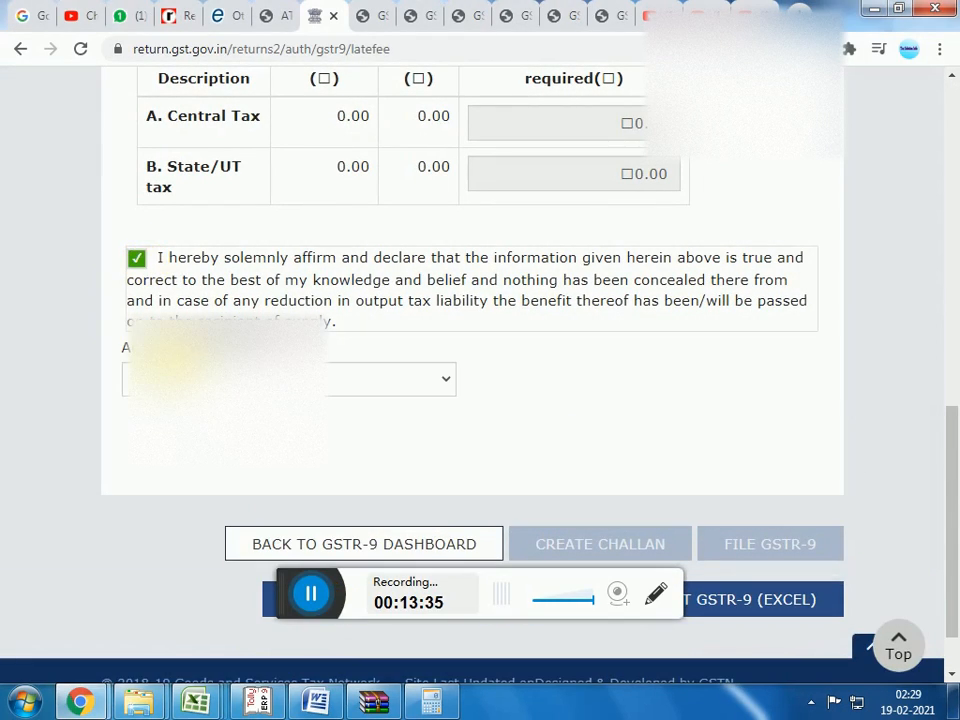
{"action": "left_click", "coordinate": [160, 378]}
{"action": "left_click", "coordinate": [165, 422]}
{"action": "scroll", "coordinate": [450, 482], "scroll_direction": "down", "scroll_amount": 1}
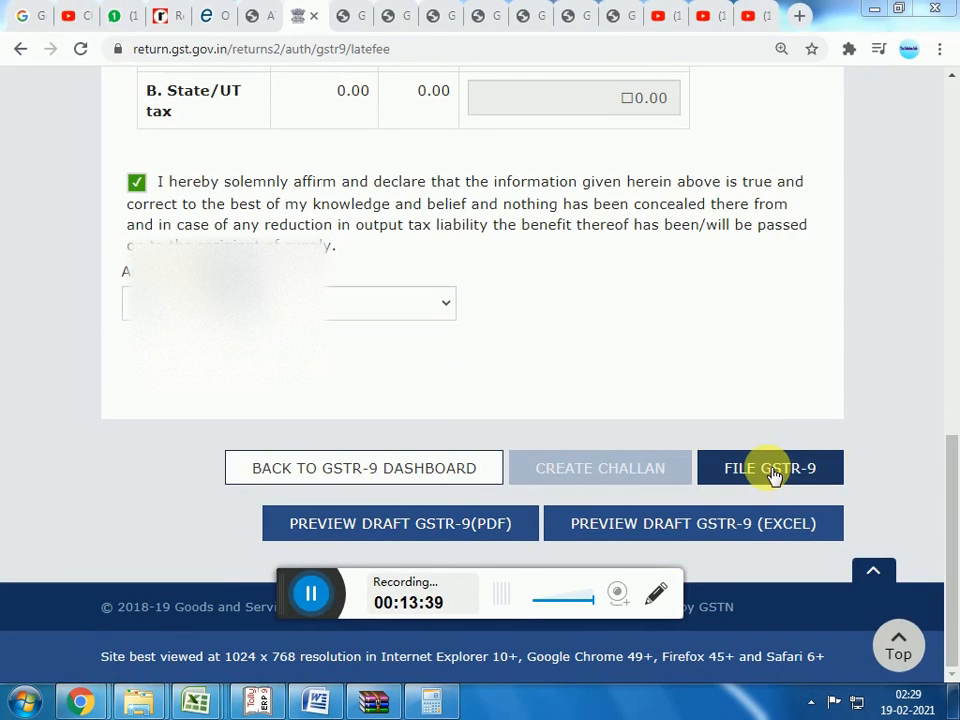
File the GSTR-9 return for 2019-20, reviewing the signature verification page and the filing acknowledgement.
{"action": "left_click", "coordinate": [776, 472]}
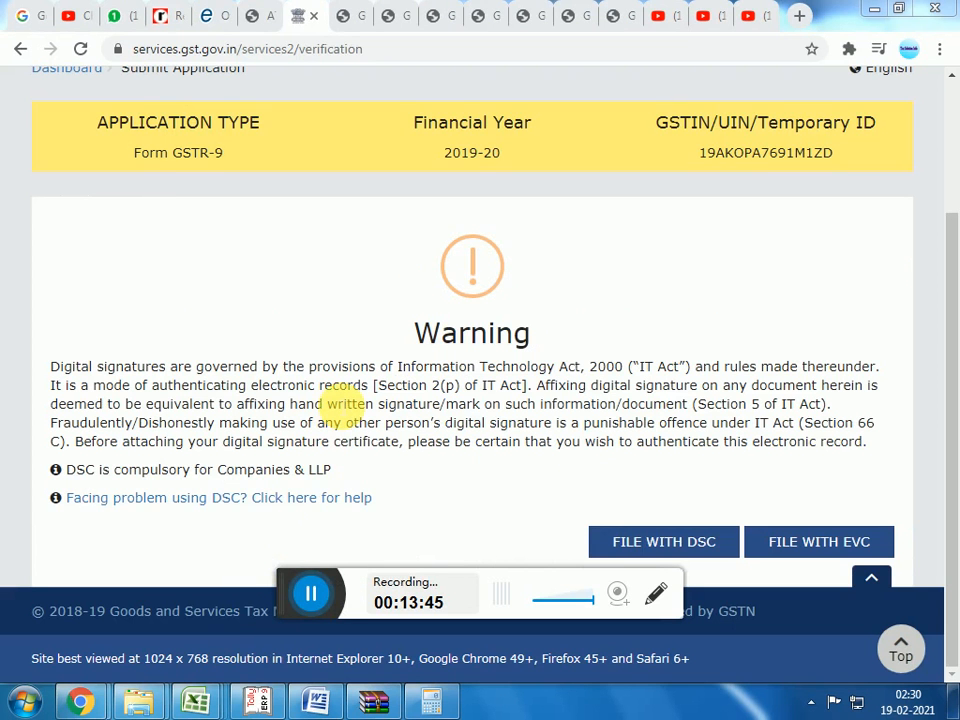
{"action": "scroll", "coordinate": [313, 317], "scroll_direction": "up", "scroll_amount": 3}
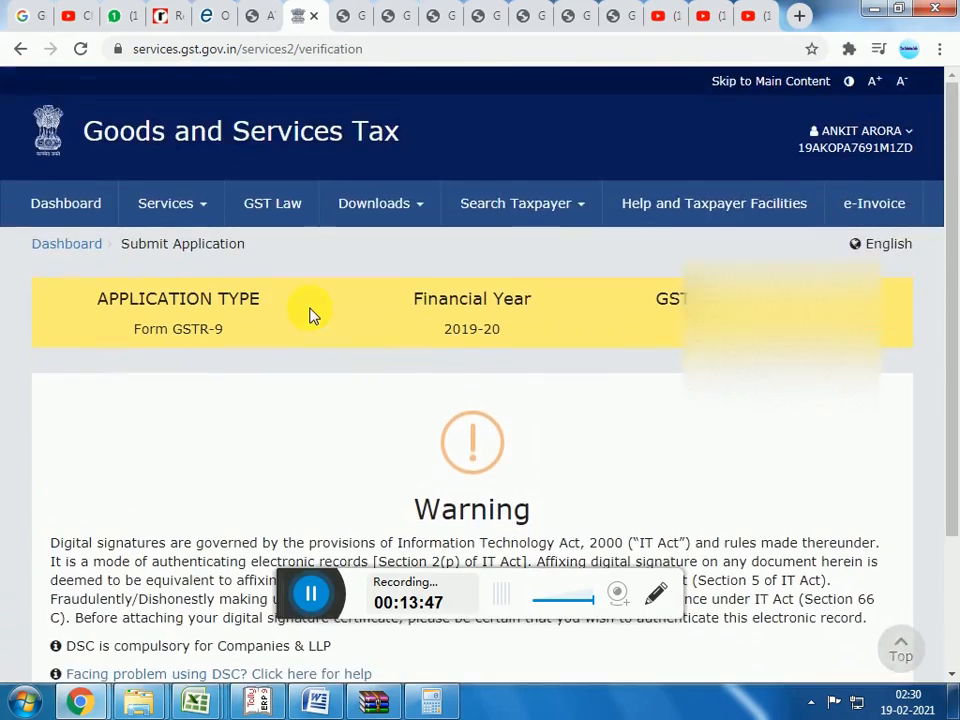
{"action": "scroll", "coordinate": [310, 316], "scroll_direction": "down", "scroll_amount": 3}
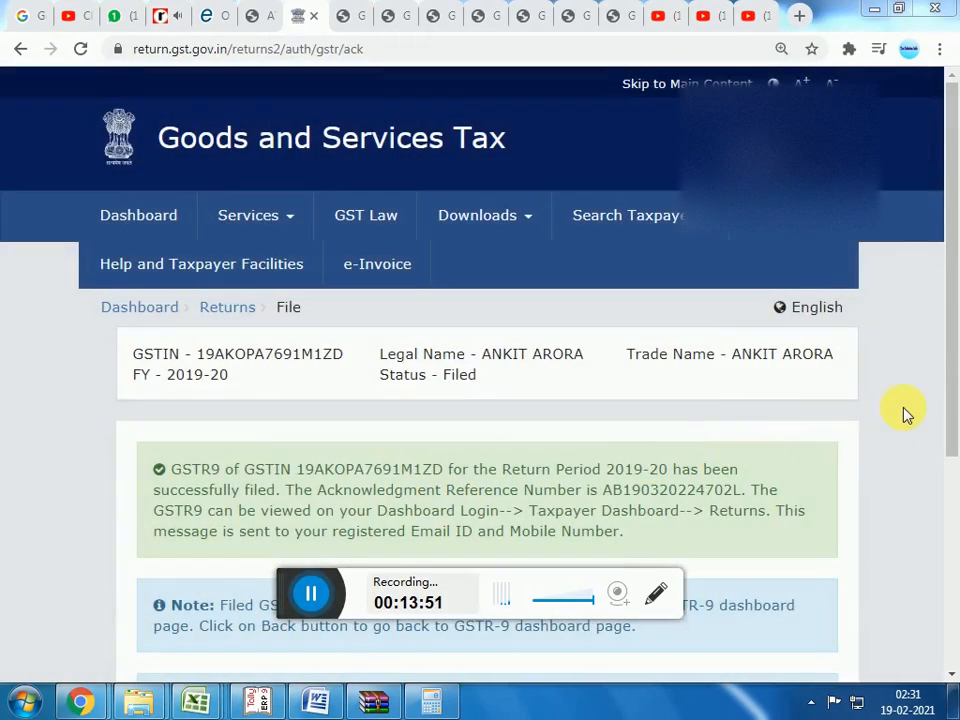
{"action": "scroll", "coordinate": [904, 411], "scroll_direction": "down", "scroll_amount": 6}
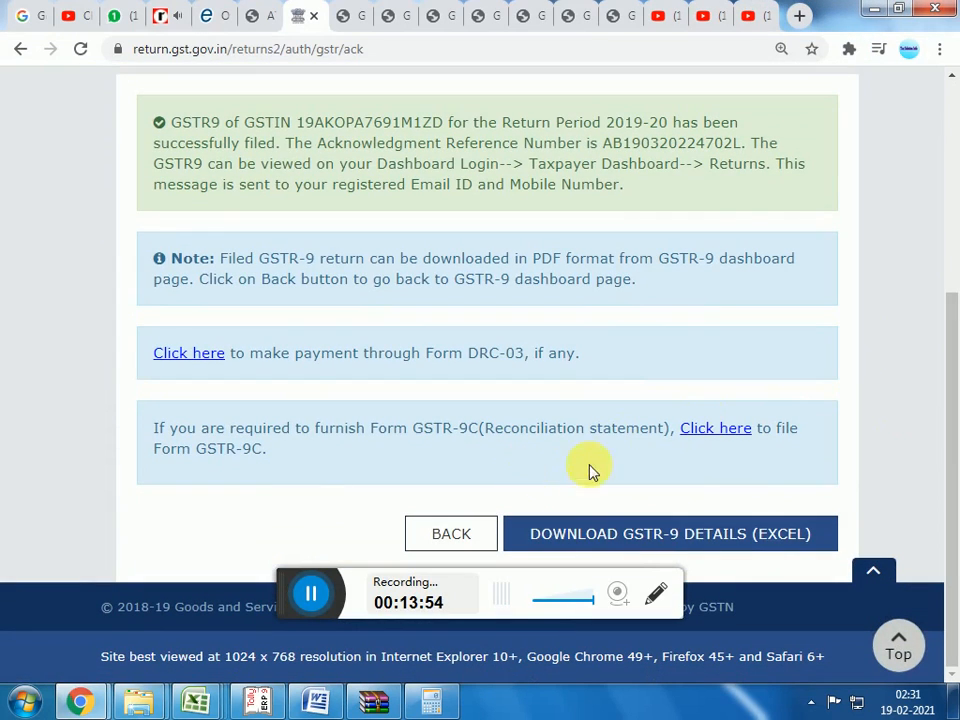